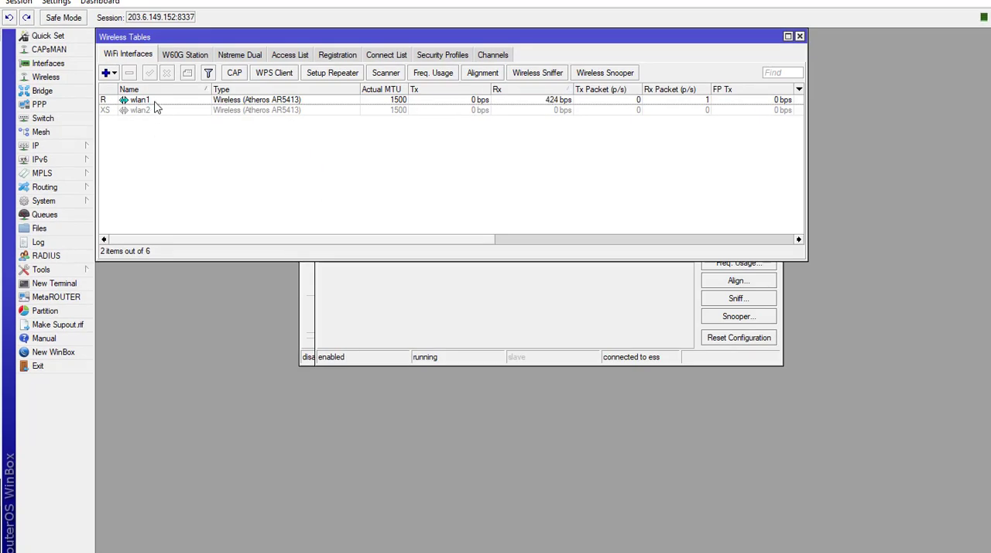
- Delete the 192.168.0.37/24 address on wlan2 from the IP address list and return to the wireless tables
left_click(82, 149)
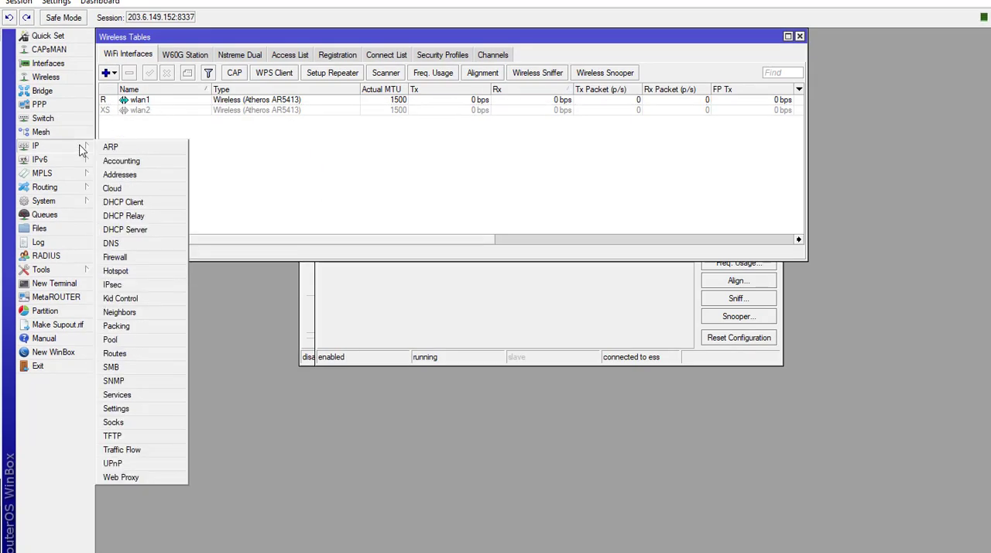
left_click(120, 175)
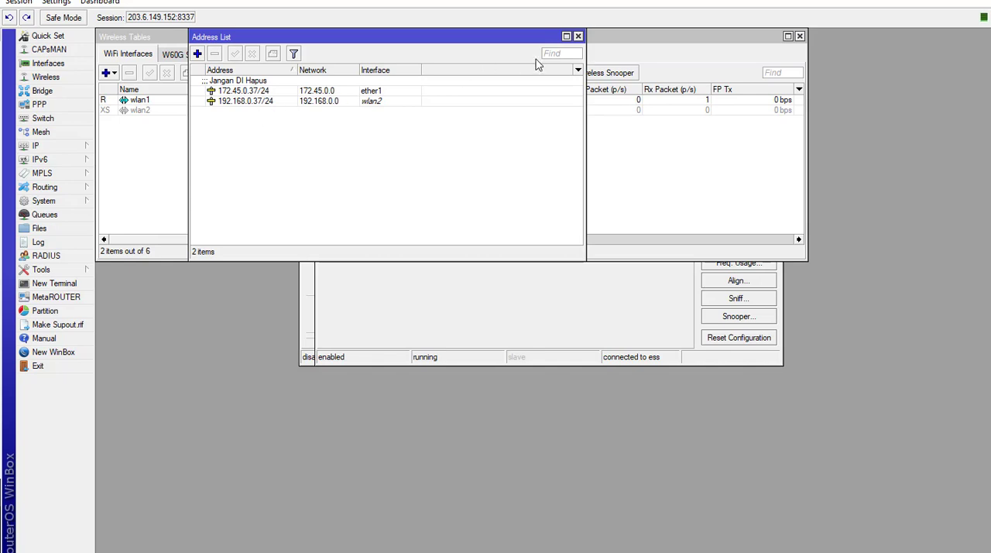
left_click(578, 36)
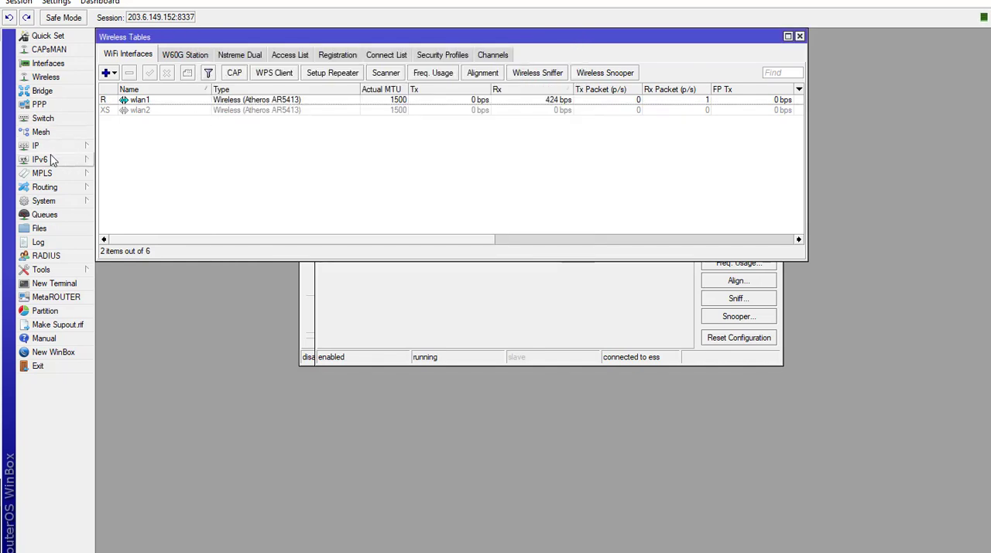
left_click(48, 146)
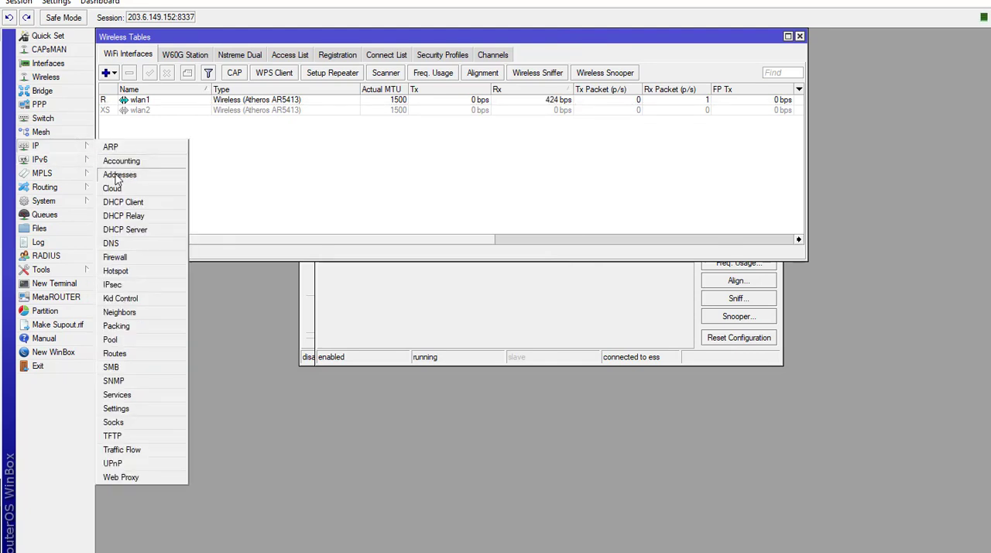
left_click(117, 175)
left_click(245, 105)
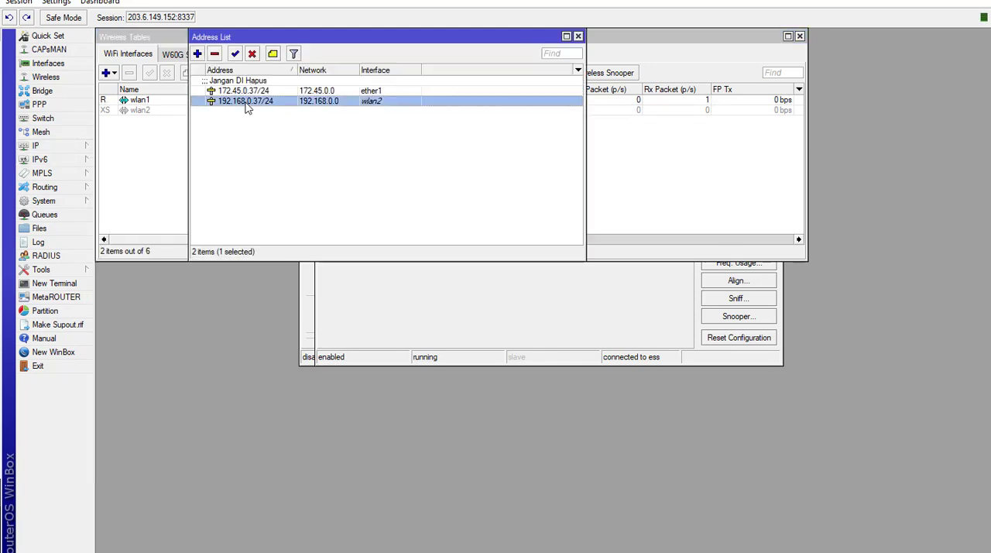
left_click(214, 54)
left_click(134, 170)
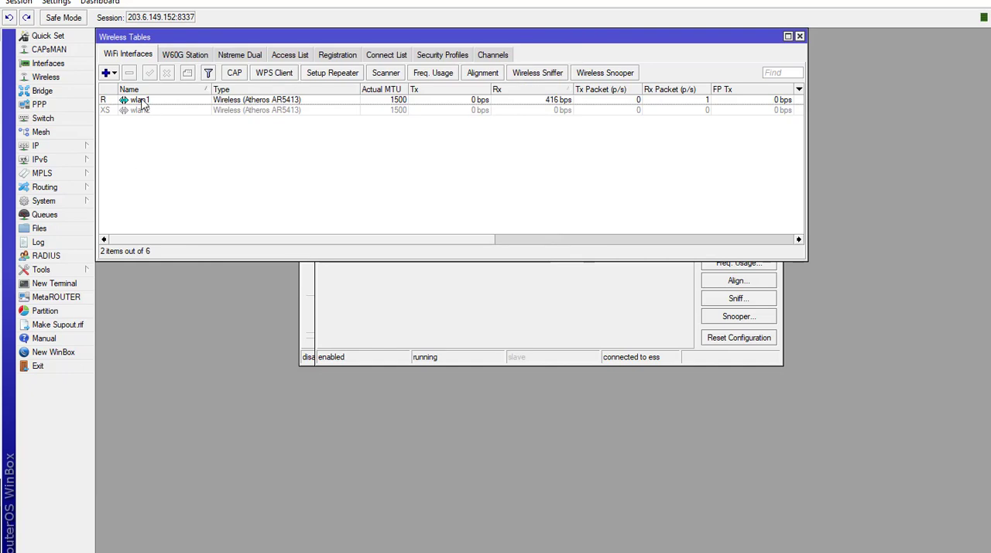
- Reset the wireless configuration of the wlan1 interface, accepting the loss of its settings
left_click(144, 101)
right_click(153, 102)
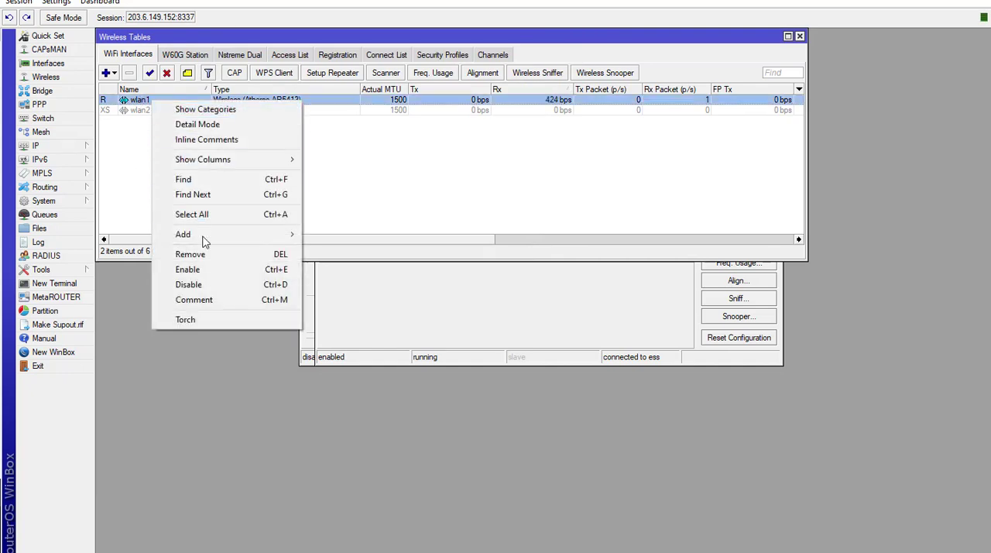
double_click(130, 103)
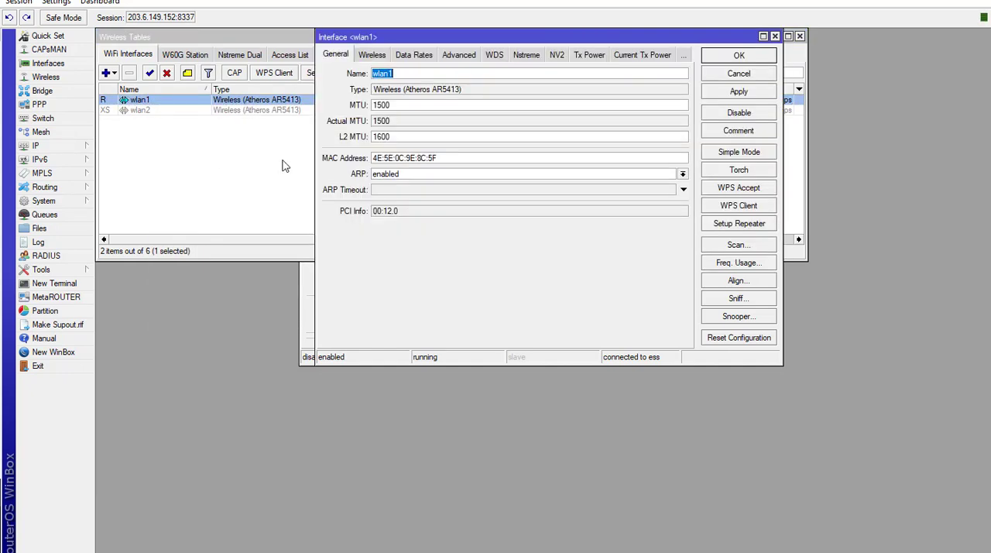
left_click(738, 339)
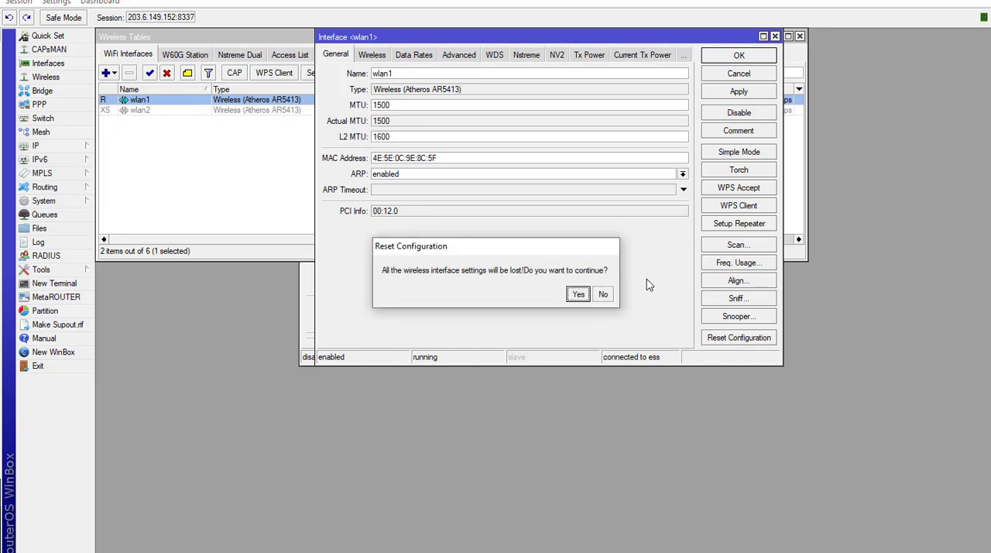
left_click(585, 294)
left_click(173, 216)
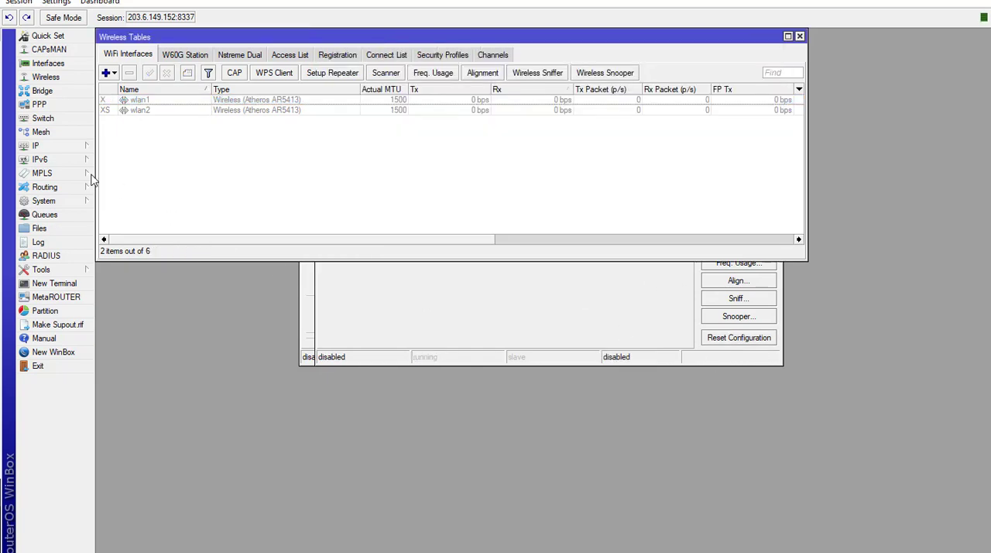
- Delete bridge1 from the router's bridge list
left_click(44, 91)
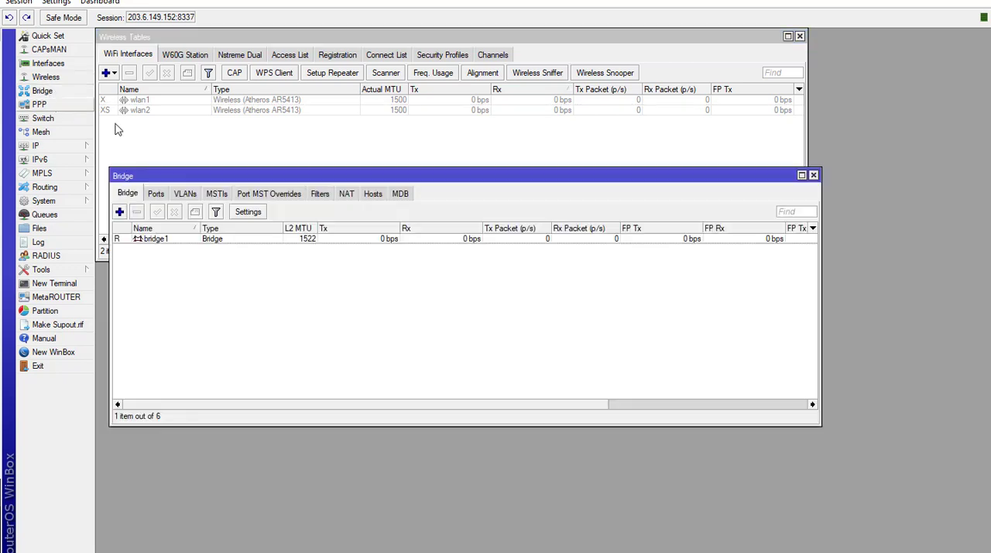
left_click(165, 240)
left_click(137, 211)
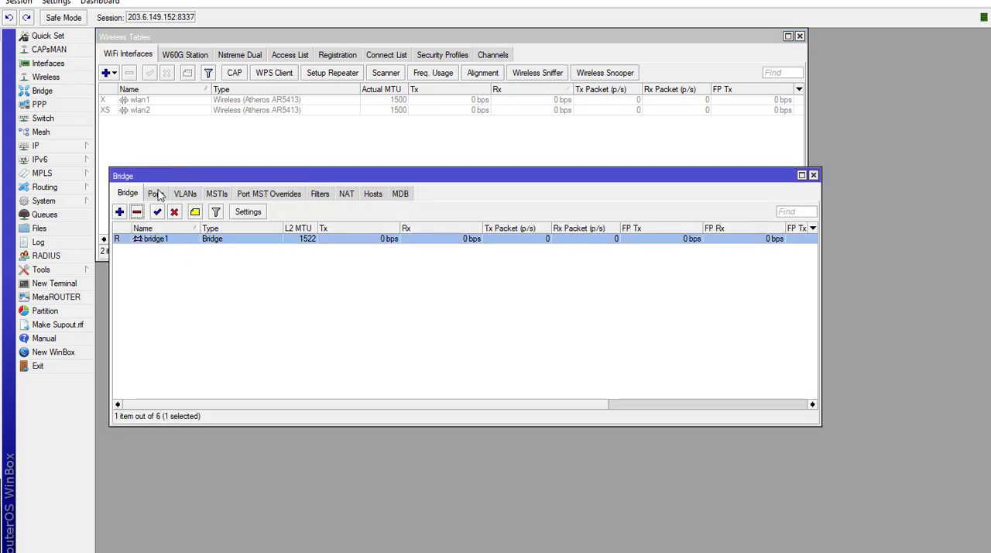
- Remove the ether3, wlan1 and wlan2 entries from the bridge ports and open the interface list
left_click(154, 194)
left_click(170, 242)
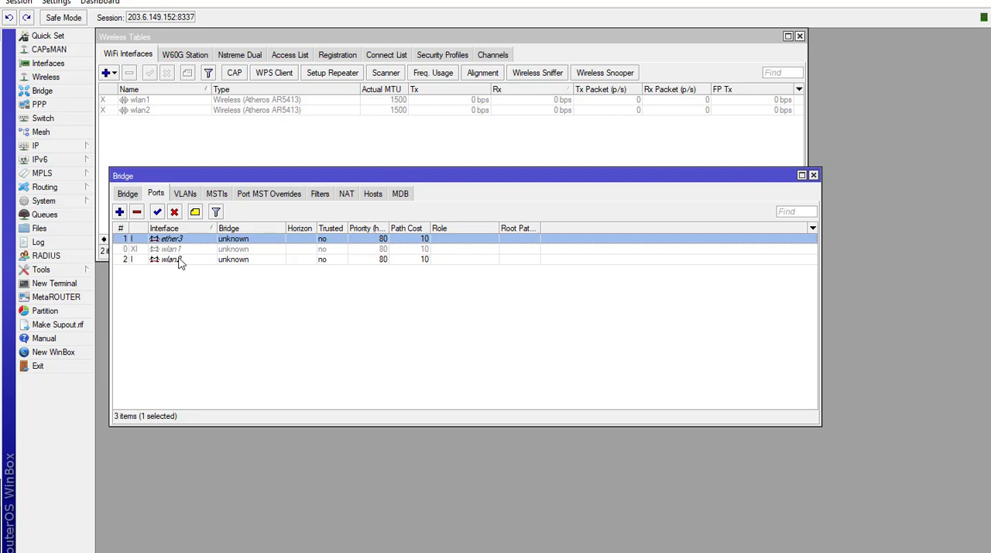
left_click(178, 263, "shift")
left_click(137, 211)
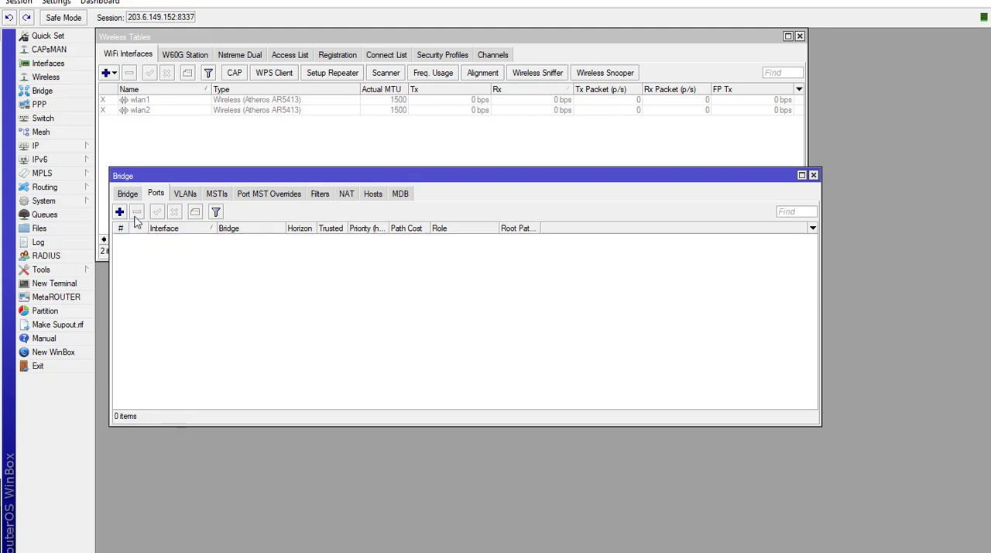
left_click(58, 65)
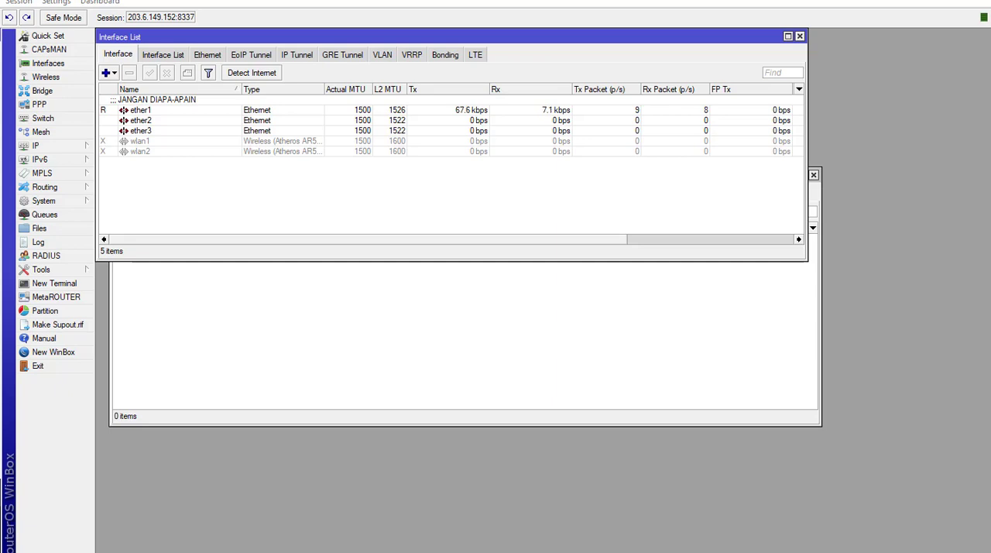
- Switch to the WinBox session on port 8336, reset the wlan2 wireless configuration and close its settings
left_click_drag(0, 65, 422, 110)
double_click(422, 115)
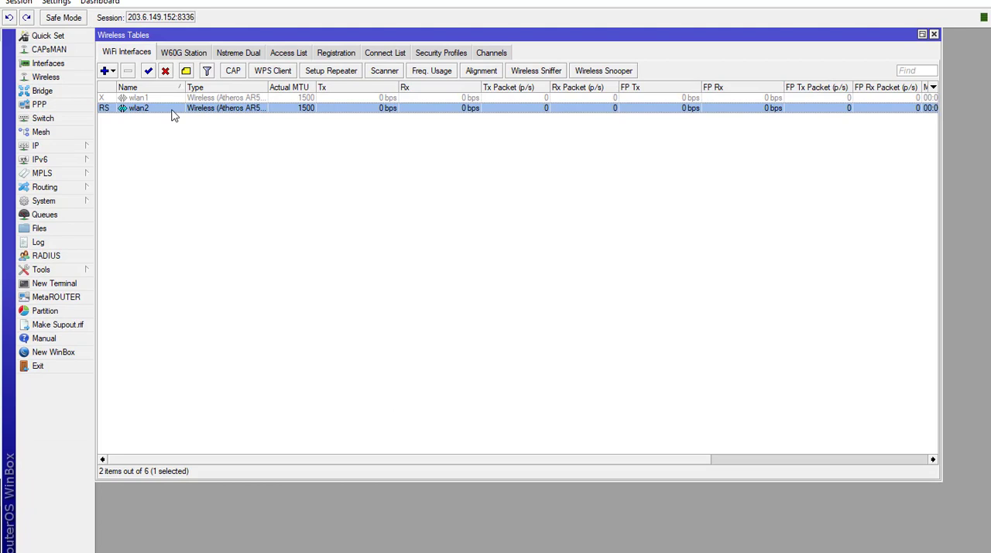
right_click(175, 113)
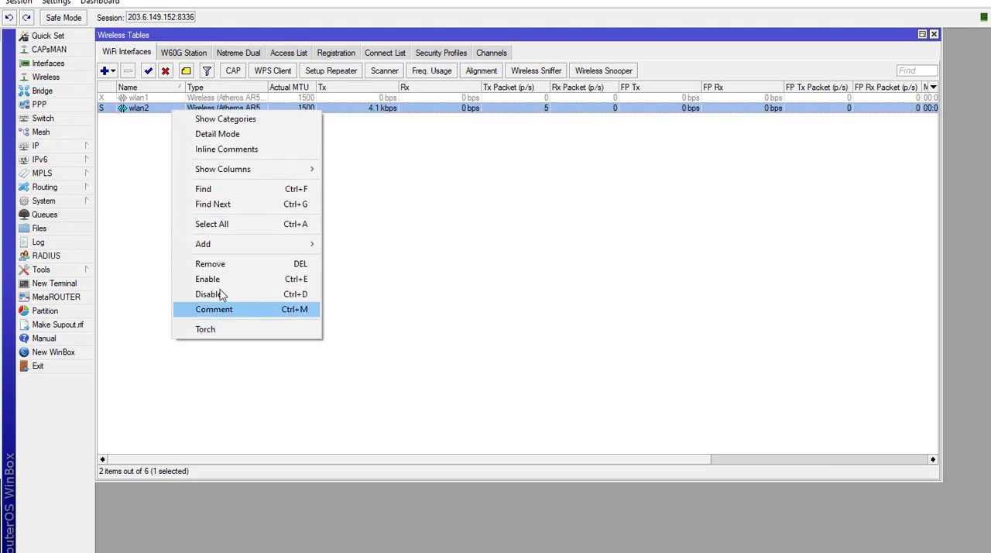
left_click(153, 113)
double_click(153, 113)
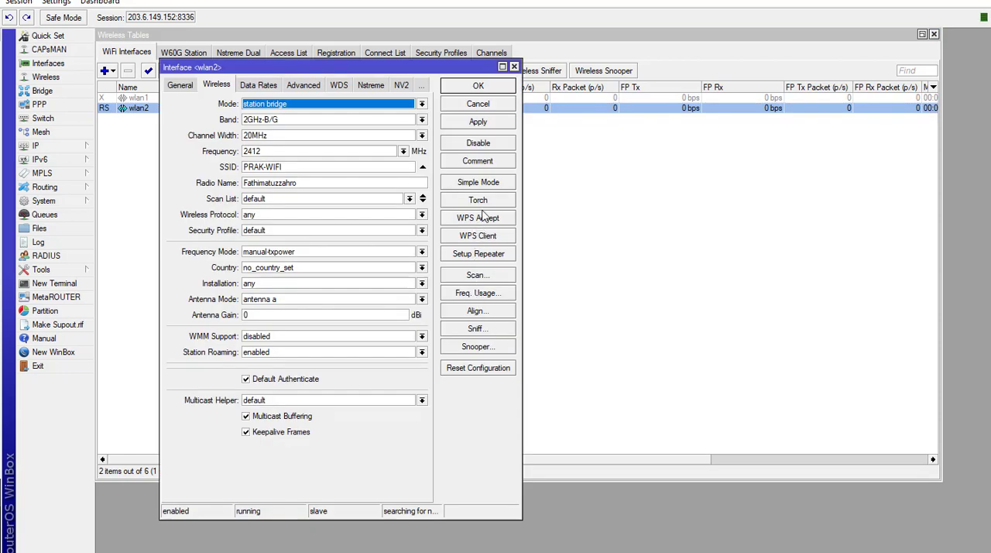
left_click(478, 368)
left_click(573, 295)
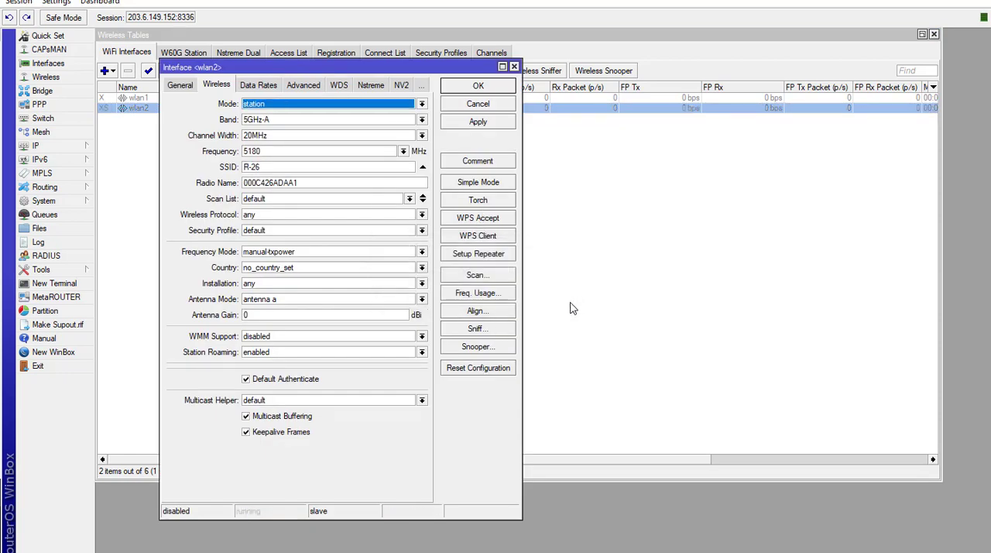
left_click(514, 67)
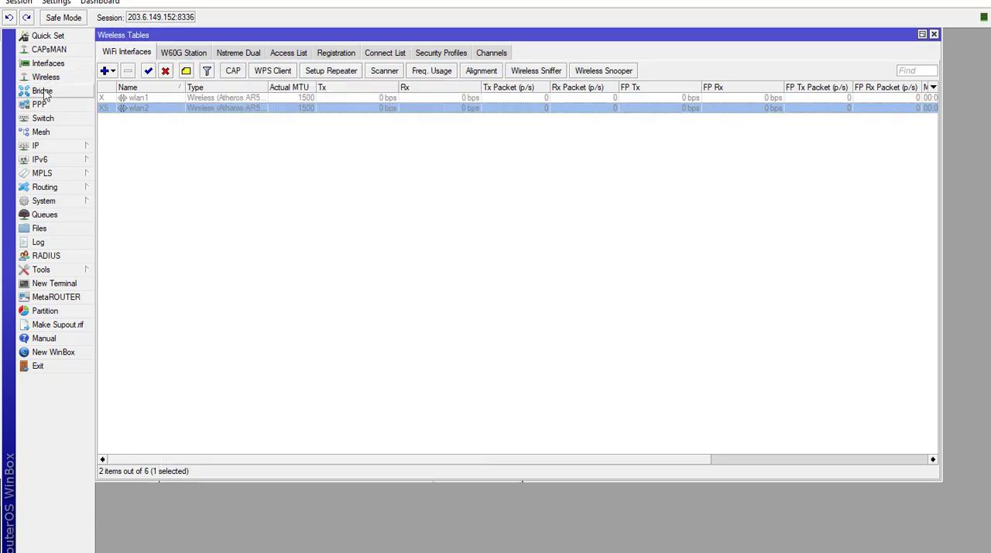
- Delete the existing bridge from the bridge list of the router on port 8336
left_click(40, 91)
left_click(152, 152)
left_click(123, 121)
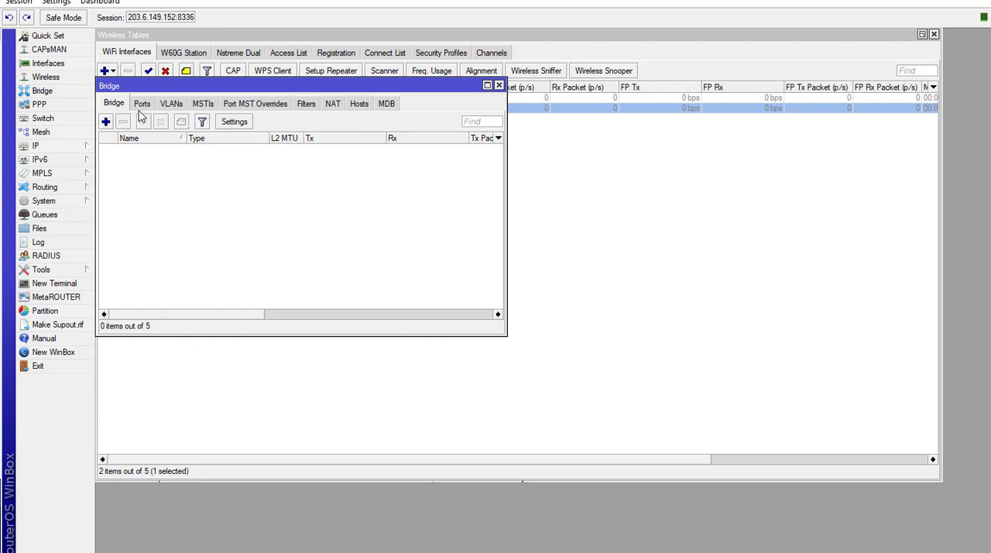
- Remove the wlan2 and ether3 entries from the bridge ports and open this router's interface list
left_click(142, 103)
left_click(150, 149)
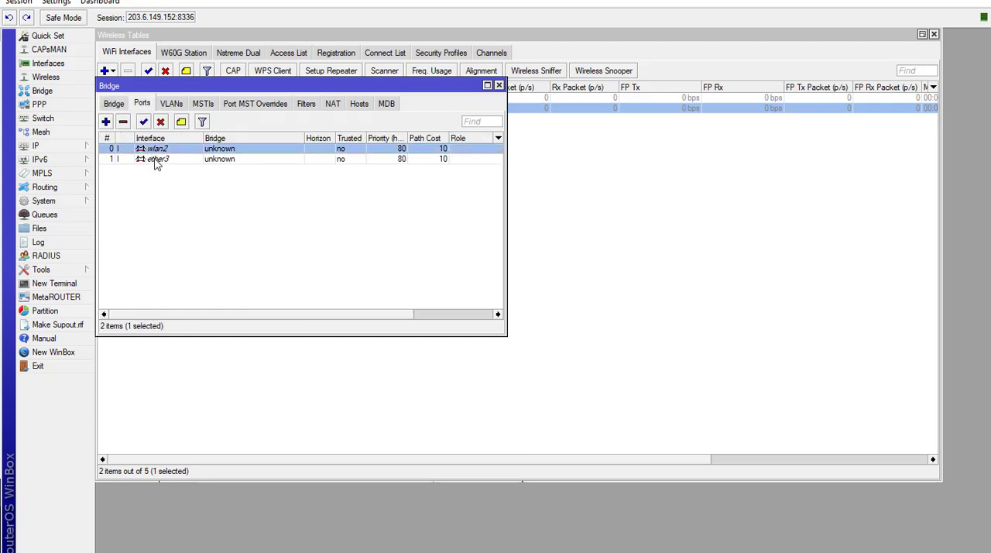
left_click(154, 160, "shift")
left_click(123, 122)
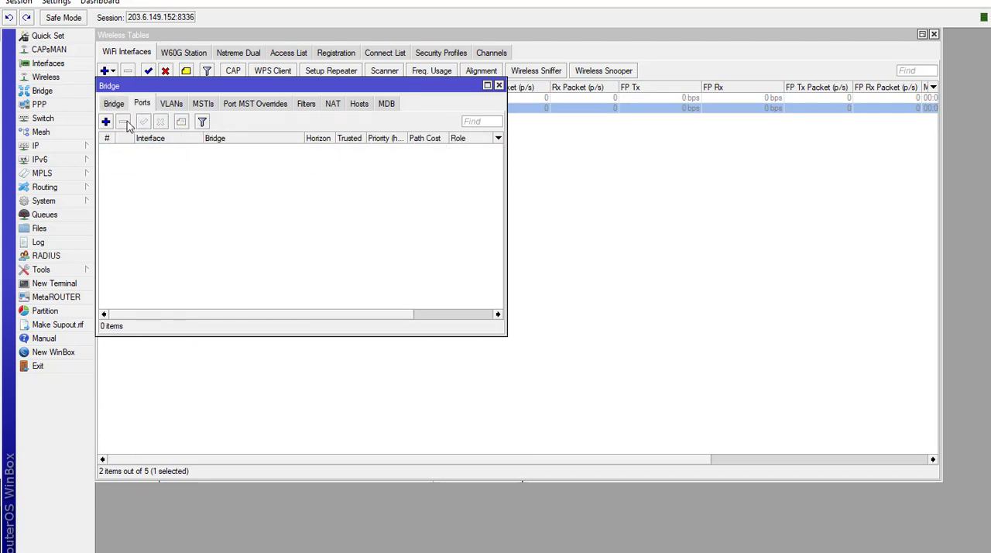
left_click(114, 103)
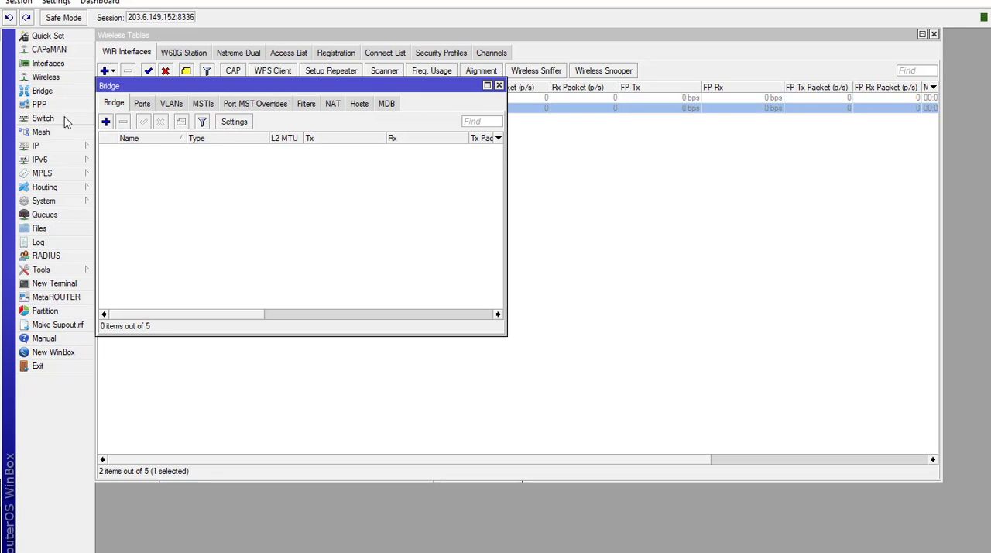
left_click(48, 63)
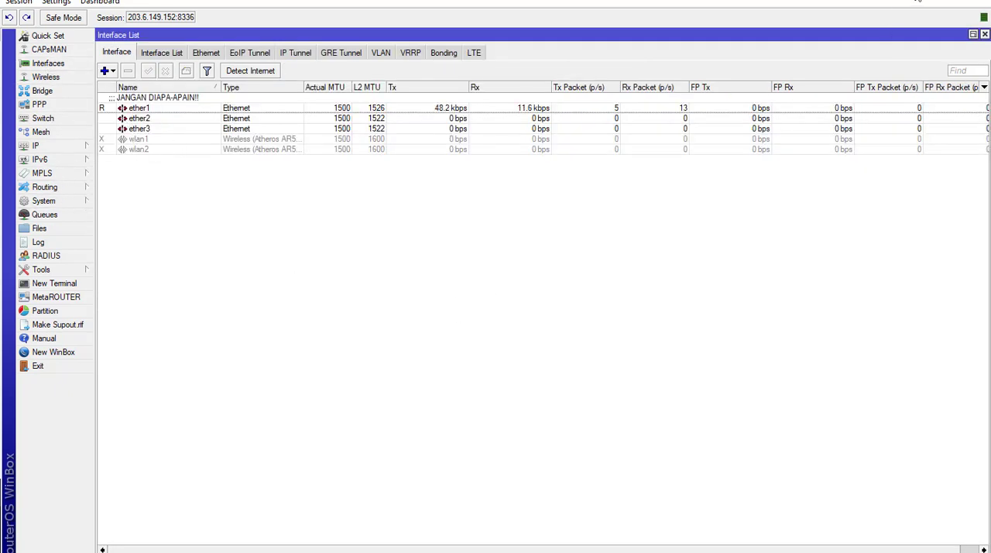
- Return to the WinBox session on port 8337, enable wlan1 and open its wireless settings
left_click(914, 1)
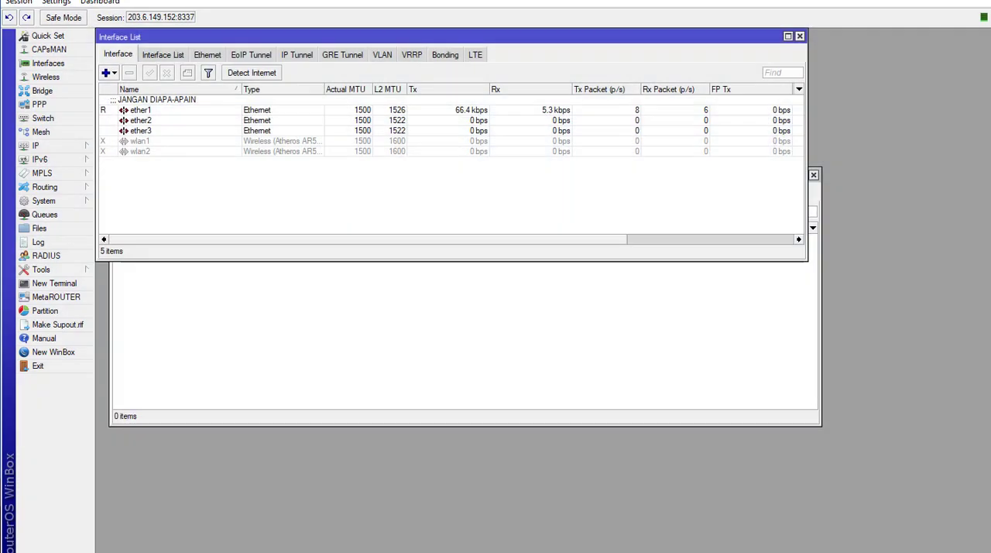
left_click(161, 146)
left_click(148, 72)
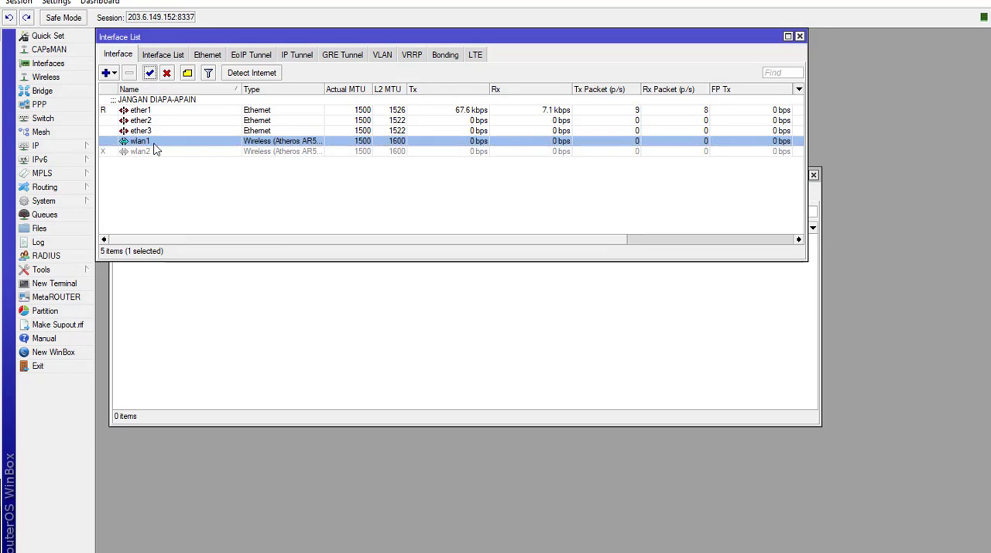
double_click(154, 144)
left_click(373, 56)
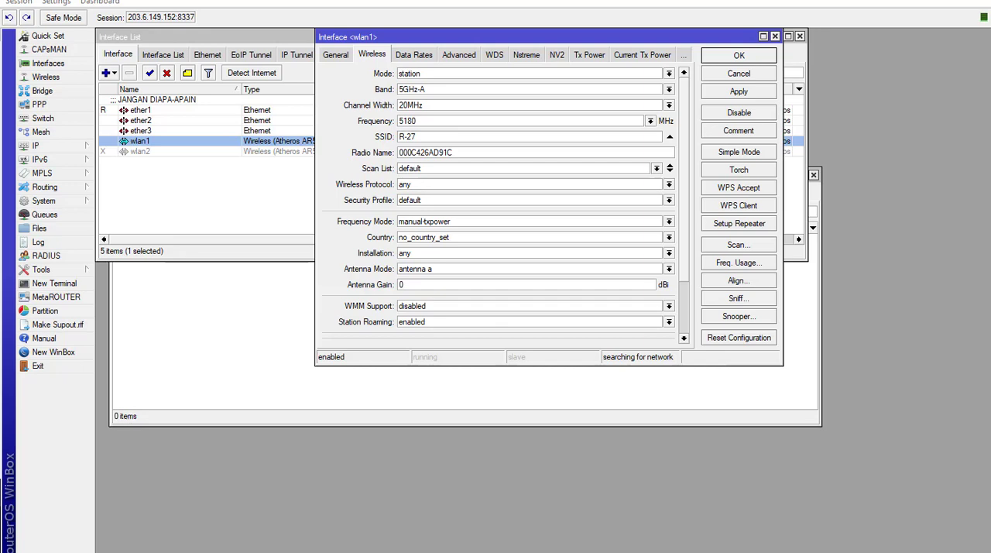
- Switch to Notepad and write the headings "MKT 1" and "MKT 2" with blank lines between them
left_click_drag(0, 66, 581, 122)
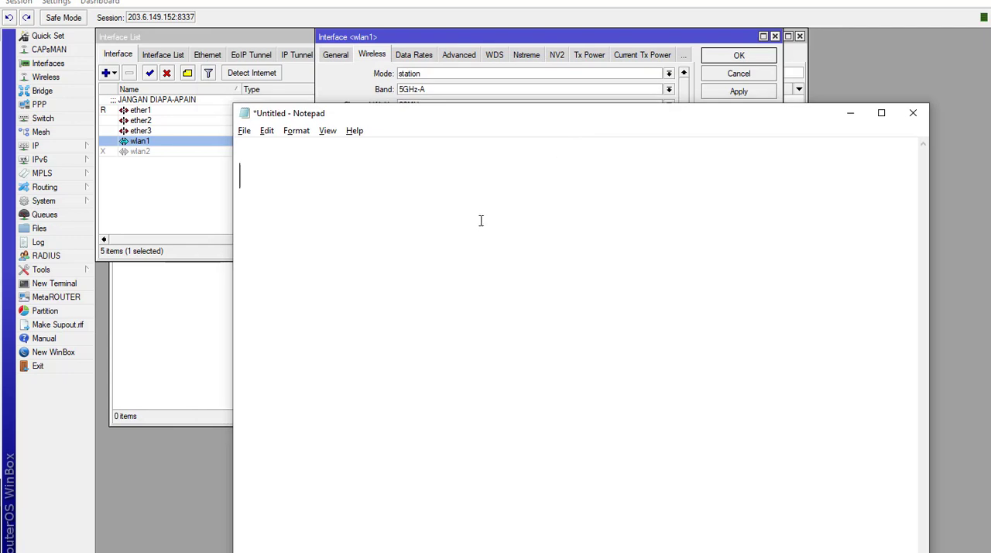
type("MKT 1")
key("Return")
key("Return")
key("Return")
type("MKT 2")
- Add an indented line "SSID: WDS-Kita" under the MKT 1 heading
left_click(307, 198)
key("Tab")
type("SS")
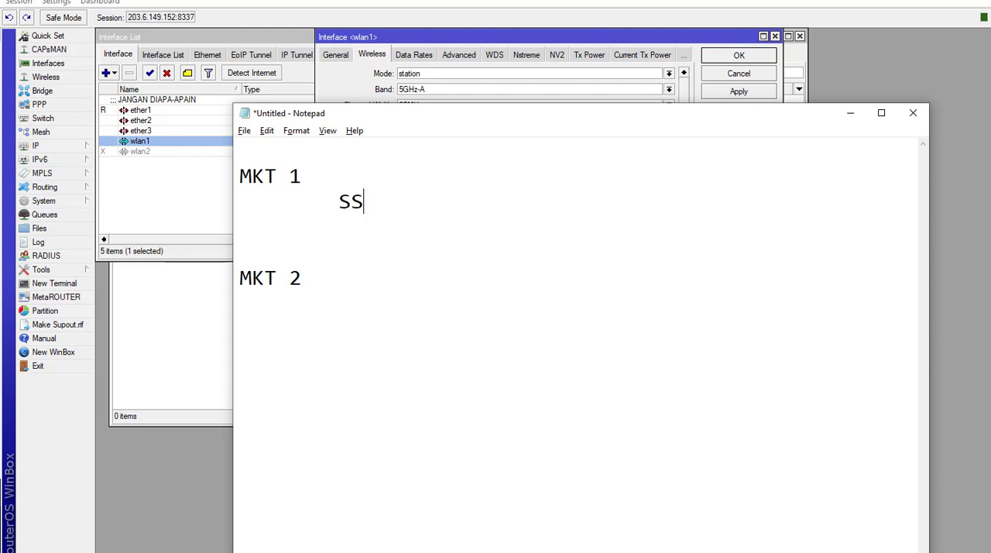
type("ID: WDS")
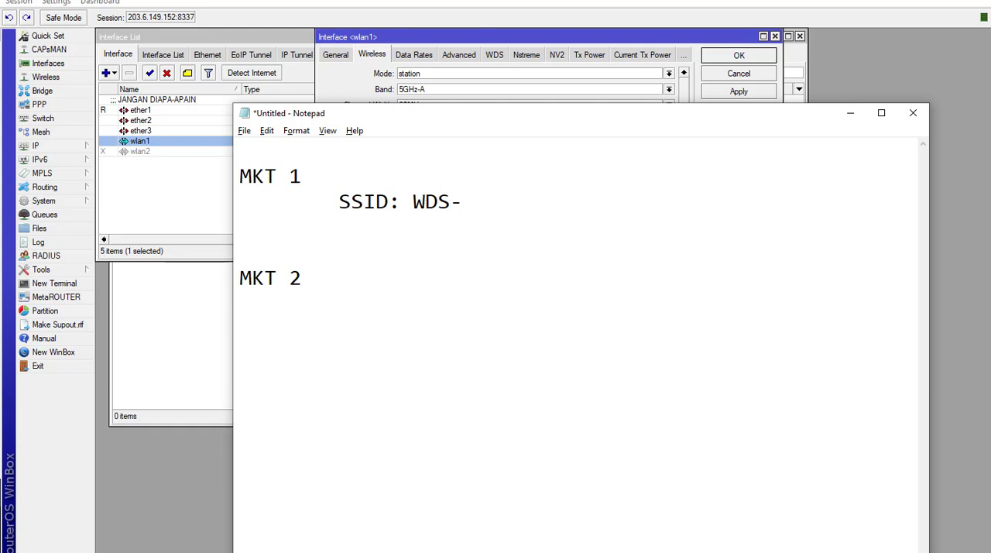
type("-Kita")
- Copy the MKT 1 SSID line to an indented line under the MKT 2 heading
left_click_drag(338, 202, 523, 210)
key("ctrl+c")
left_click(306, 314)
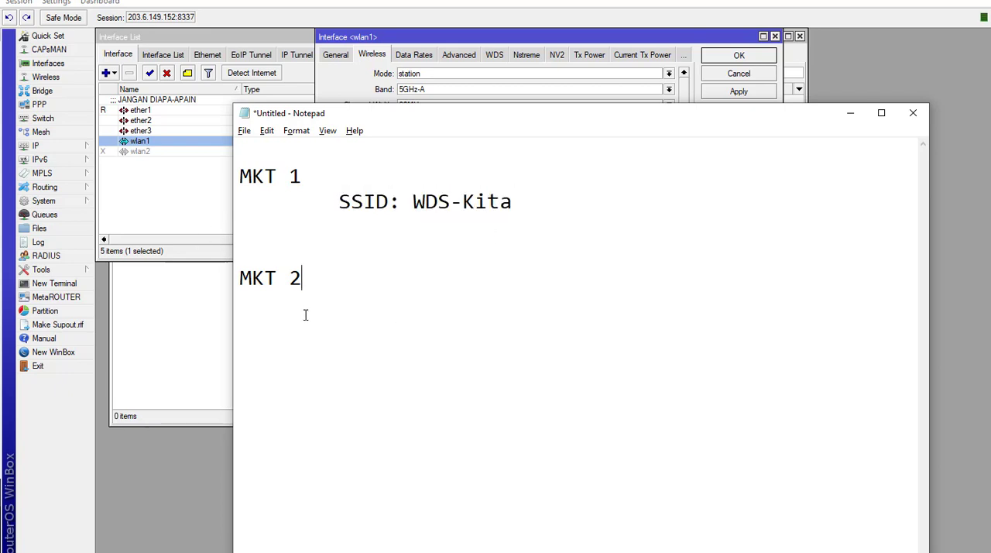
key("Tab")
key("ctrl+v")
- Add an indented line "Fre : 4" below the SSID line under MKT 1
left_click(530, 204)
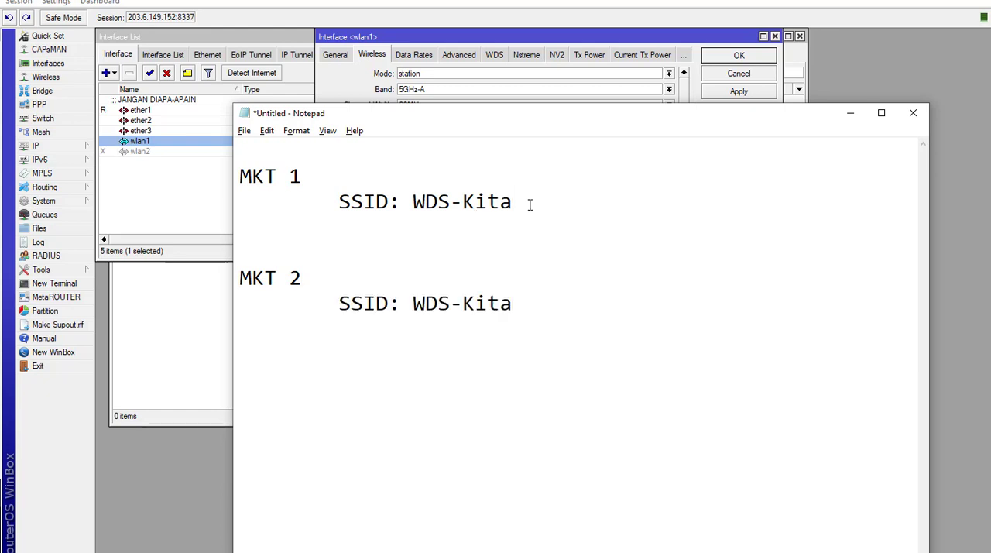
key("Return")
key("Tab")
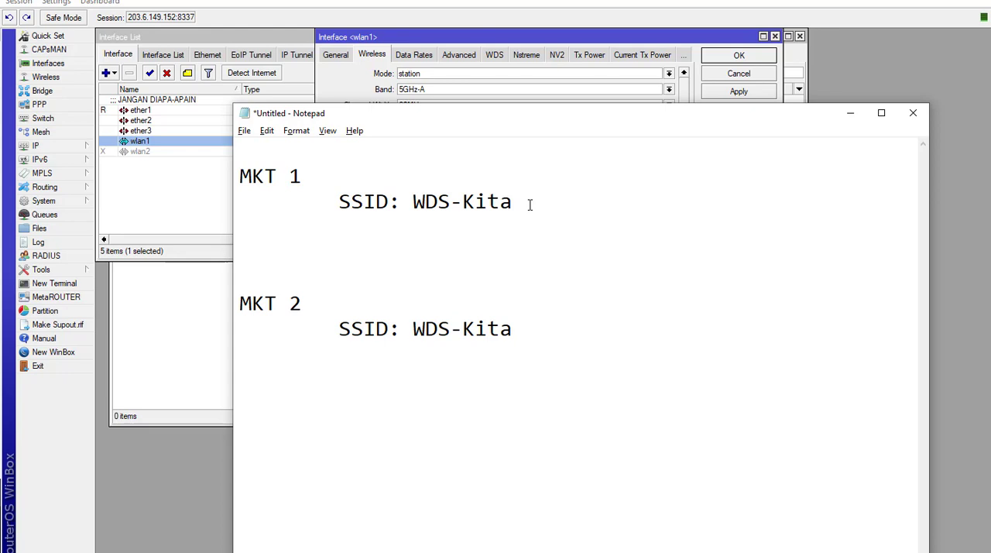
type("Fre : 4")
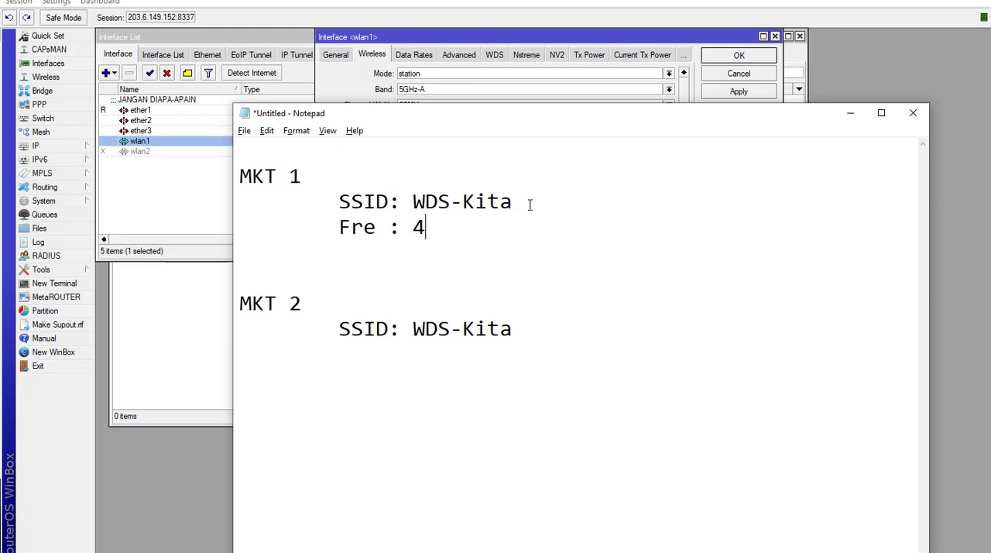
- Copy the MKT 1 "Fre : 4" line to below the SSID line under MKT 2
left_click_drag(427, 227, 326, 227)
key("ctrl+c")
left_click(542, 334)
key("Return")
key("ctrl+v")
key("Tab")
- Add the IP address 192.168.0.100 as an indented line below the frequency note under MKT 1
left_click(435, 227)
key("Return")
key("Tab")
type("192.168")
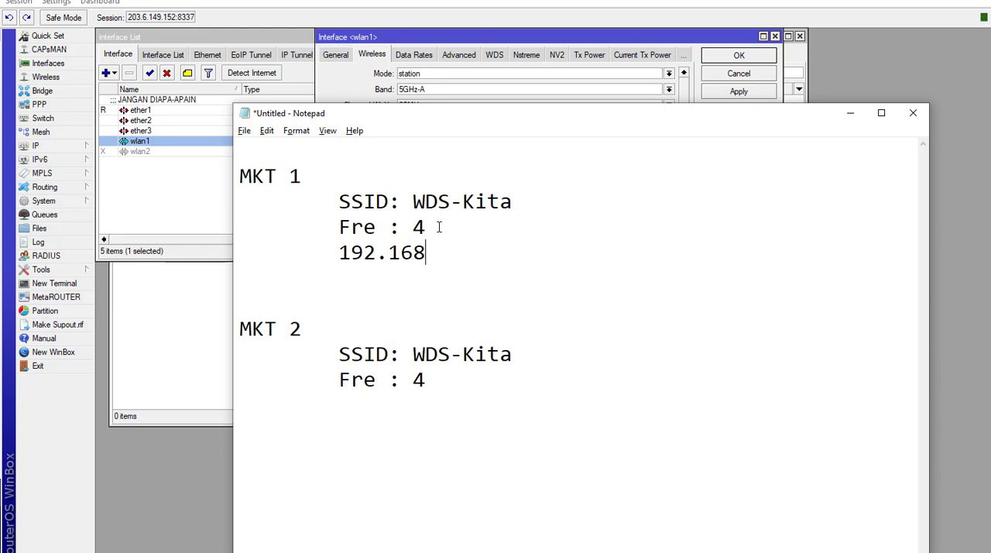
type(".0.100")
- Add the IP address 192.168.0.101 as an indented line below the frequency note under MKT 2
left_click(444, 385)
key("Return")
key("Tab")
type("192.168")
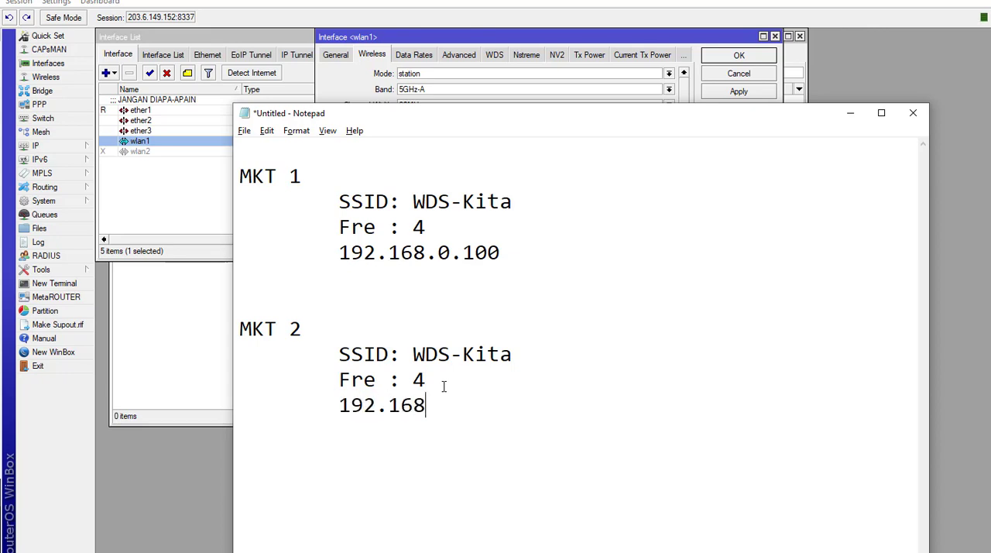
type(".0.")
type("200")
key("BackSpace")
key("BackSpace")
key("BackSpace")
type("101")
- Copy the MKT 1 SSID value from the notes and switch back to WinBox to apply ap bridge mode to wlan1
left_click_drag(413, 201, 516, 207)
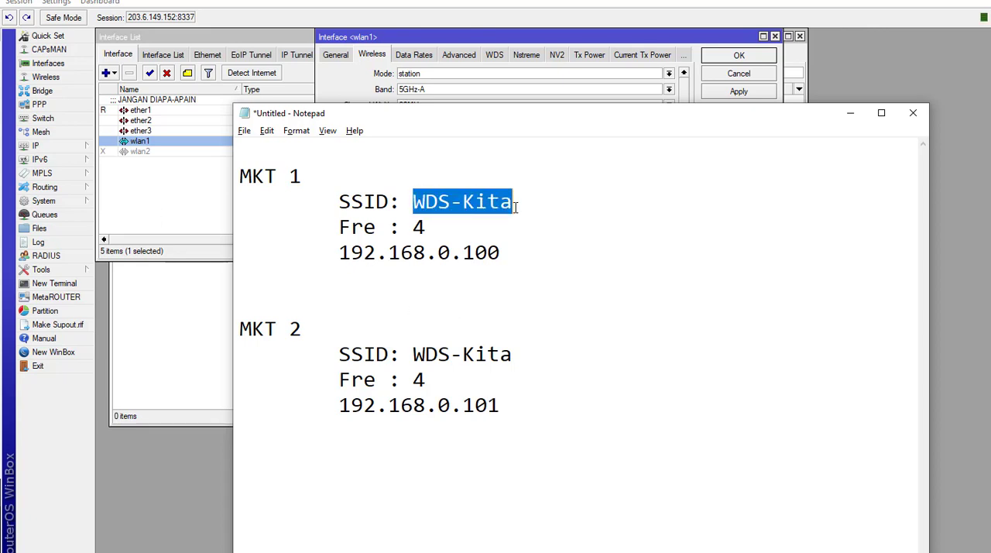
left_click(496, 36)
left_click(446, 75)
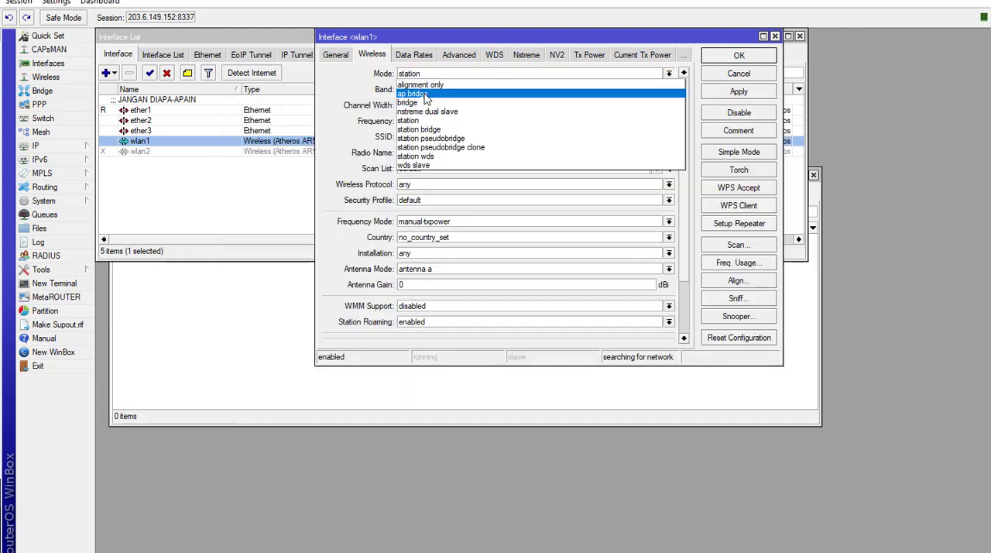
left_click(425, 94)
left_click(734, 94)
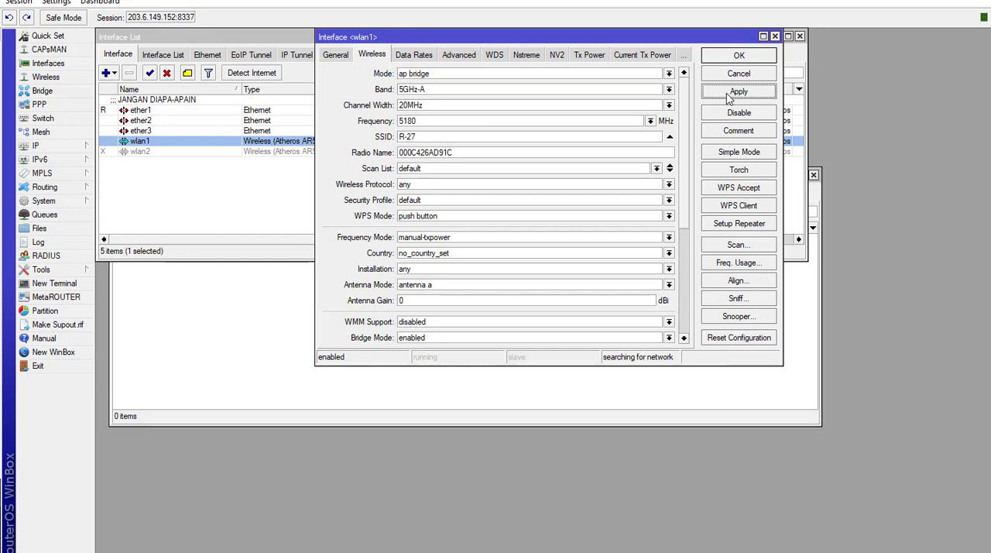
- Set wlan1's band to 2GHz-B/G, frequency to 2427 MHz and SSID to WDS-Kita, and apply the changes
left_click(557, 90)
left_click(443, 130)
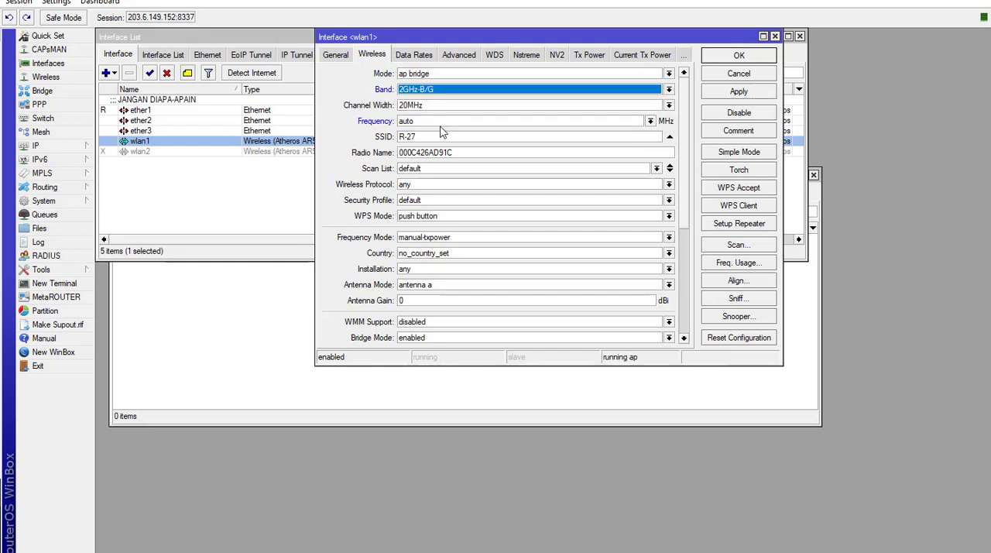
left_click(651, 121)
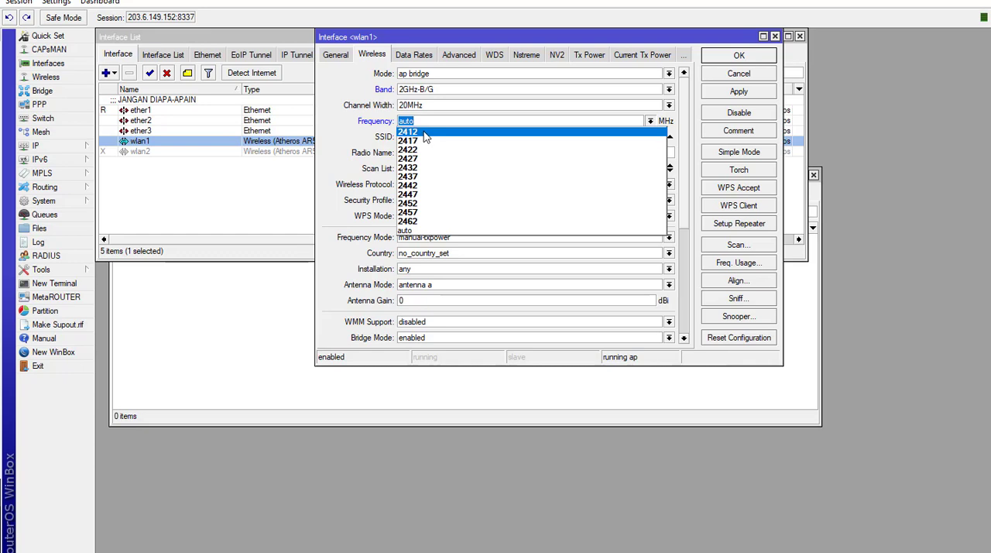
left_click_drag(425, 137, 381, 143)
type("WDS-Kita")
left_click(736, 92)
- Set wlan1's radio name to MKT-1, apply it and close the interface settings
left_click_drag(527, 153, 374, 155)
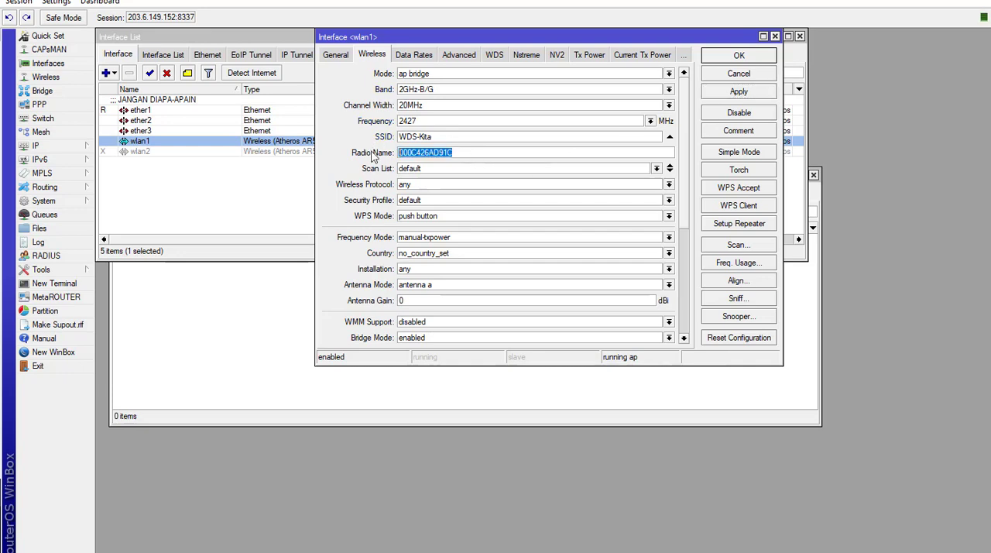
type("MKT-1")
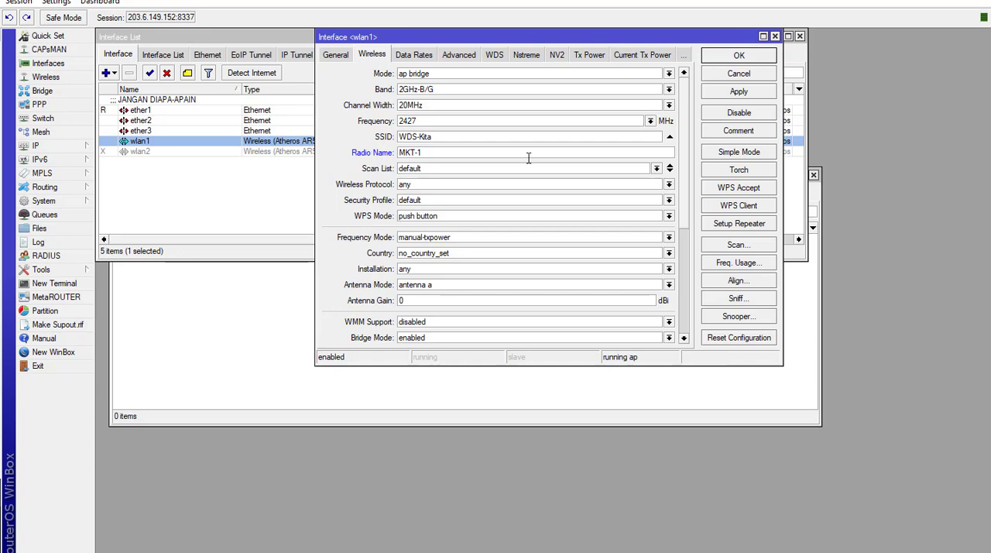
left_click(744, 96)
left_click(740, 56)
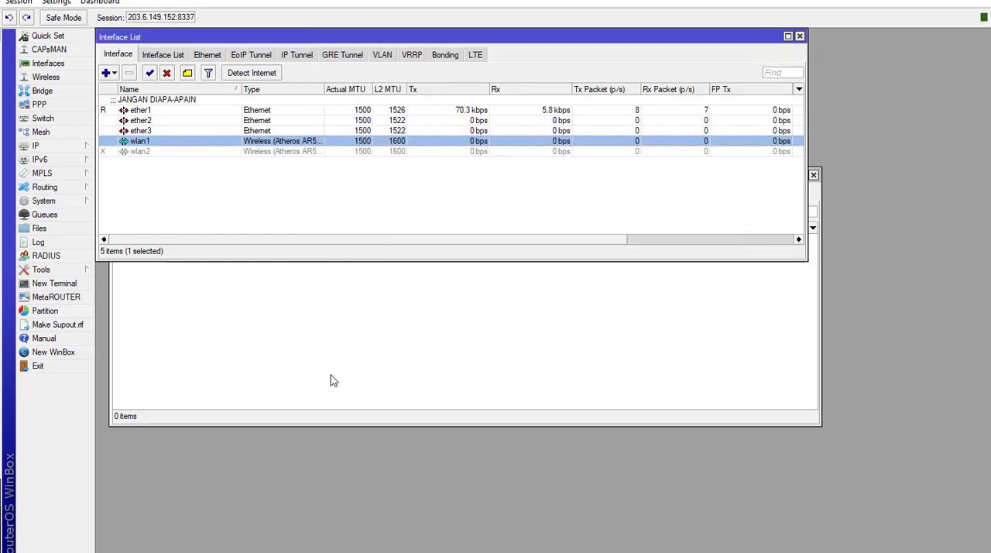
- Switch to the WinBox session on port 8336, enable wlan2 and open its wireless settings
mouse_move(232, 550)
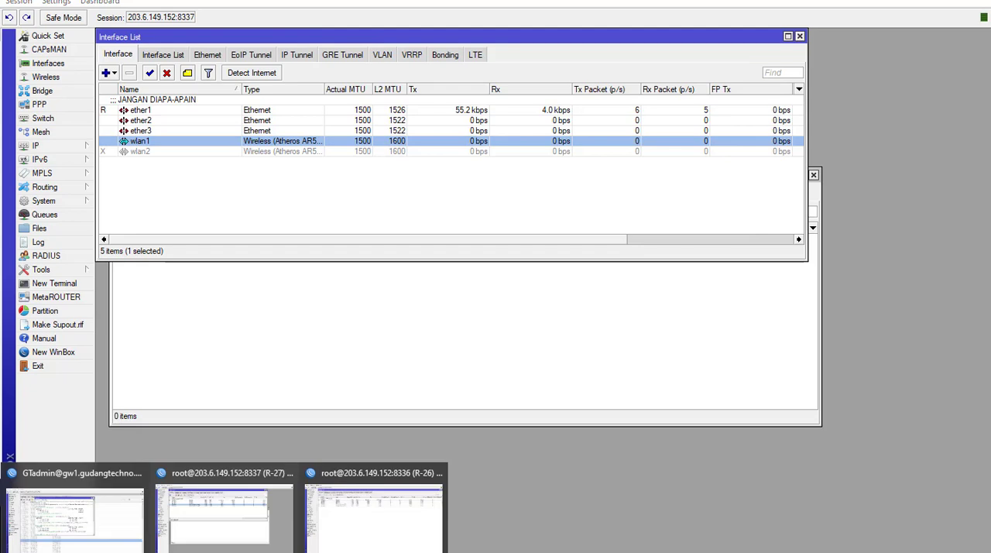
left_click(334, 547)
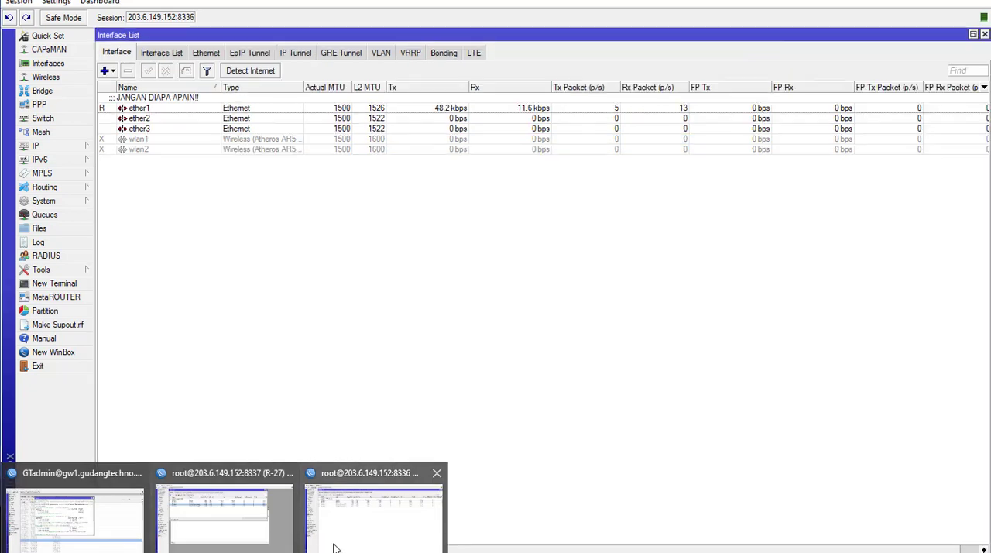
left_click(151, 153)
left_click(151, 71)
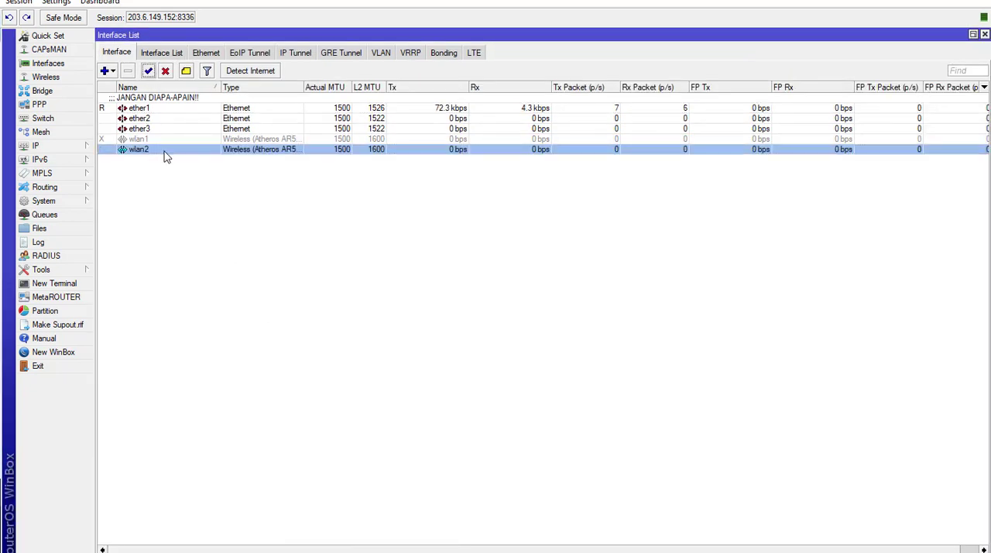
double_click(164, 150)
- Set wlan2's mode to ap bridge and its band to 2GHz-B/G
left_click(278, 106)
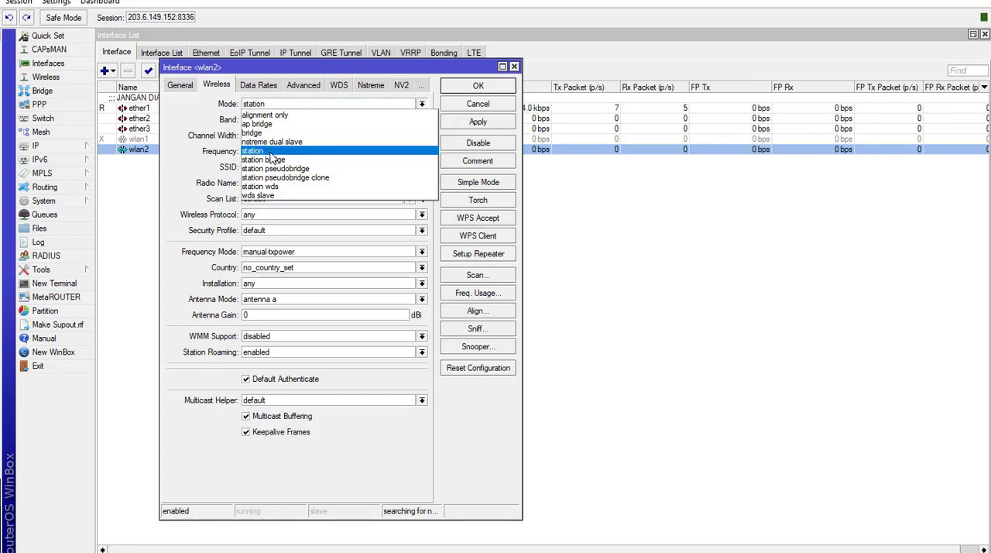
left_click(266, 126)
left_click(277, 120)
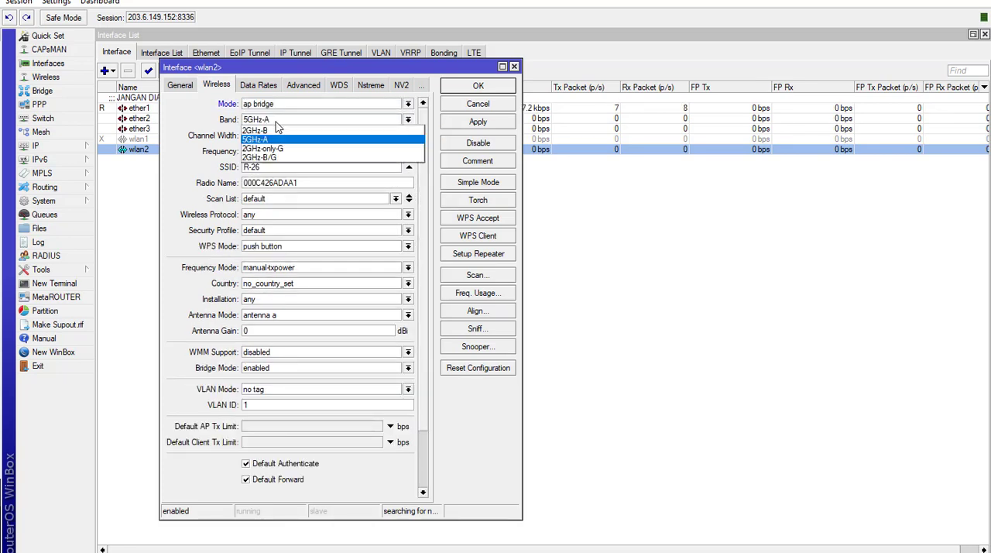
left_click(274, 158)
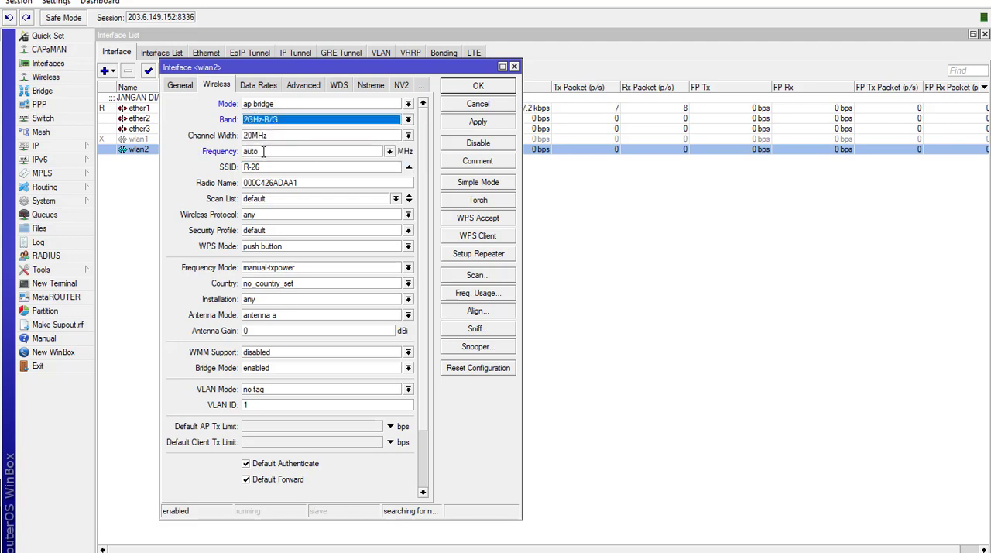
- Set wlan2's frequency to 2427 MHz and its SSID to WDS-Kita
left_click(389, 152)
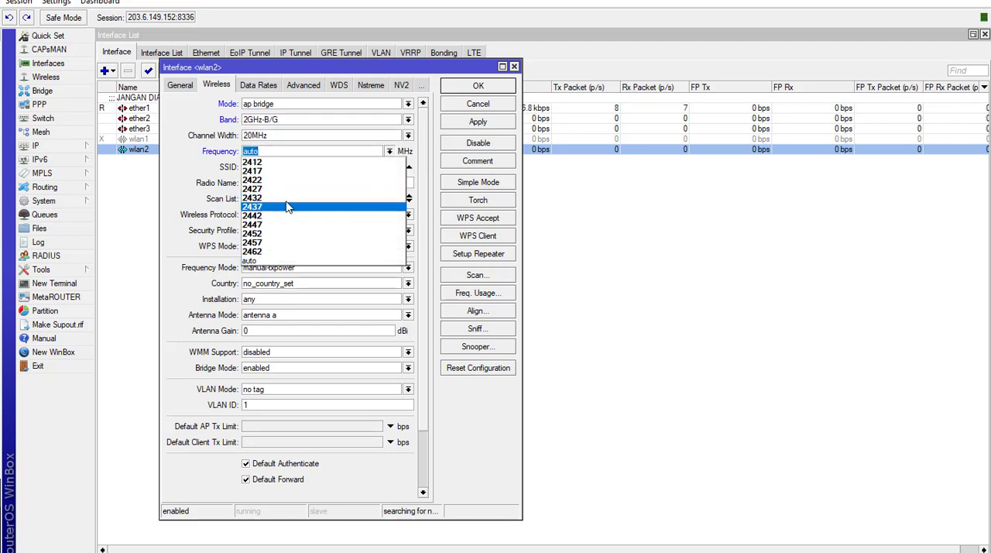
left_click(289, 197)
left_click(285, 168)
left_click_drag(285, 168, 205, 168)
type("WDS-Kita")
- Set wlan2's radio name to MKT-2, apply the wireless settings and close them
left_click_drag(310, 183, 177, 182)
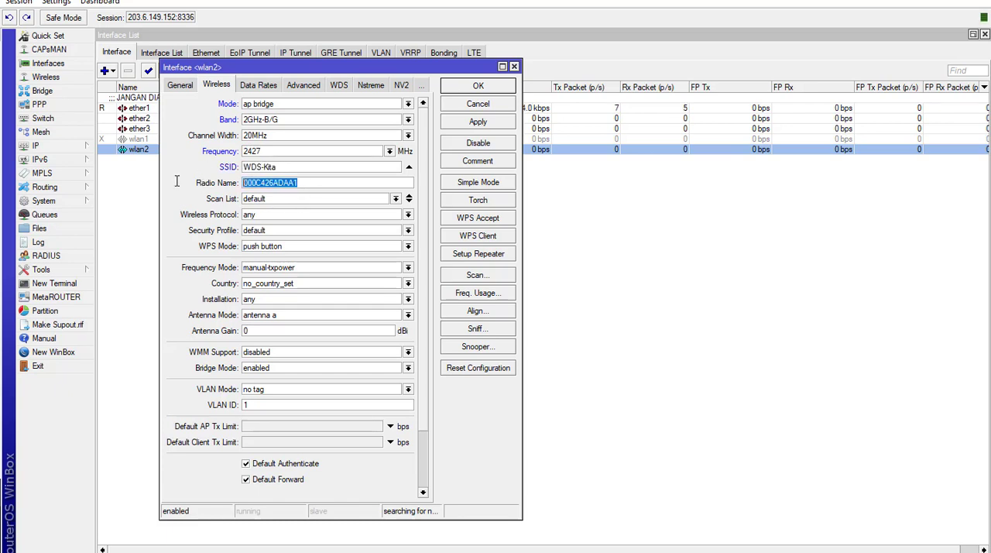
type("MKT-2")
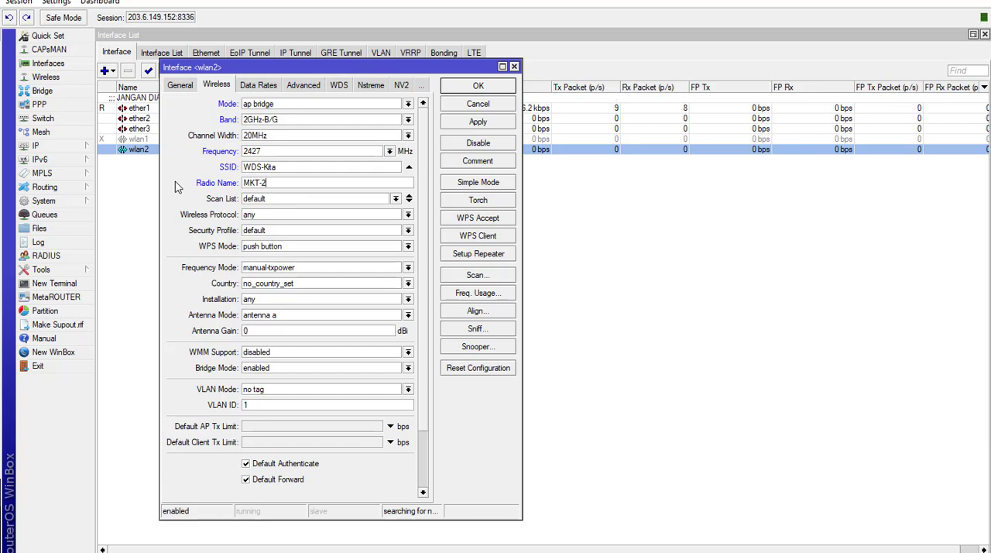
left_click(477, 124)
left_click(479, 86)
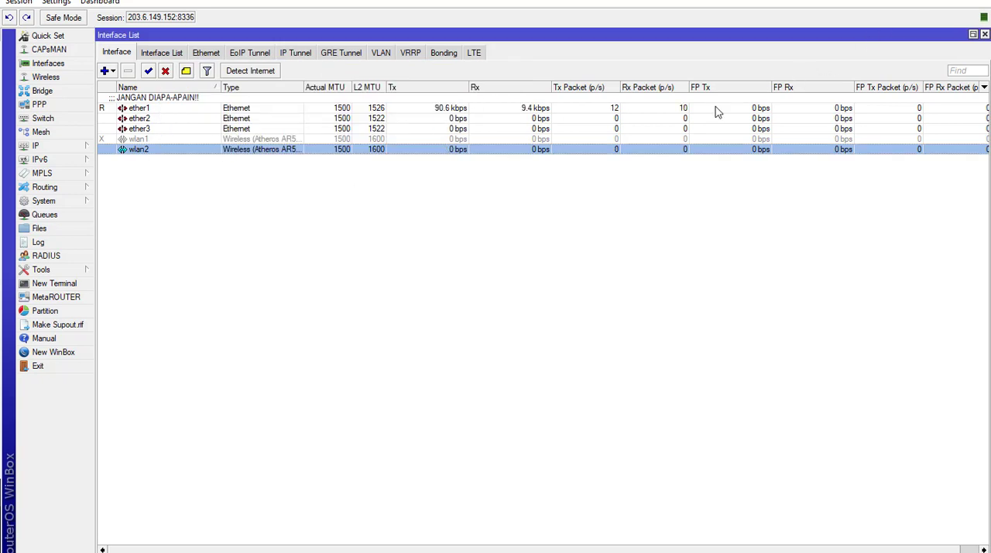
- Reopen wlan2's settings, set its WDS mode to dynamic, and apply and close them
double_click(241, 158)
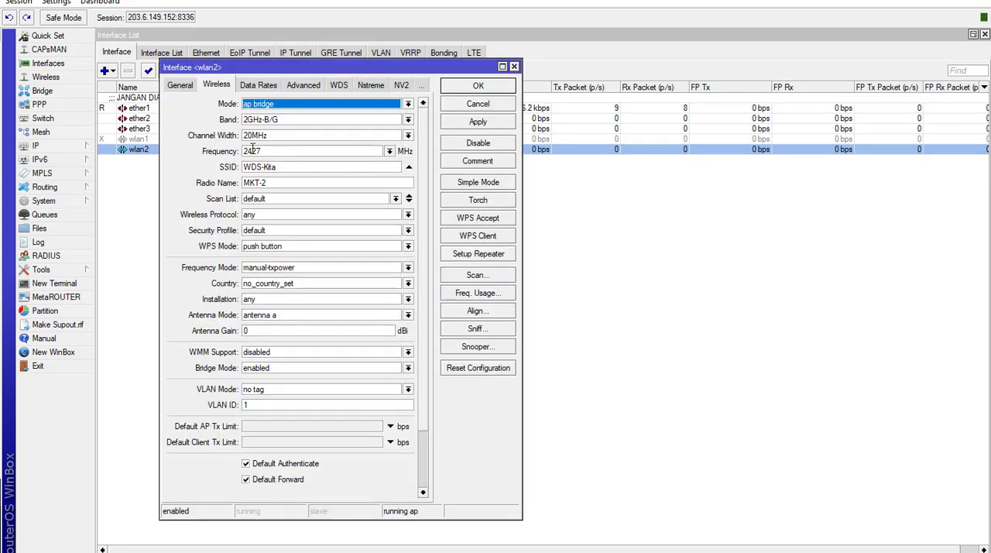
left_click(465, 90)
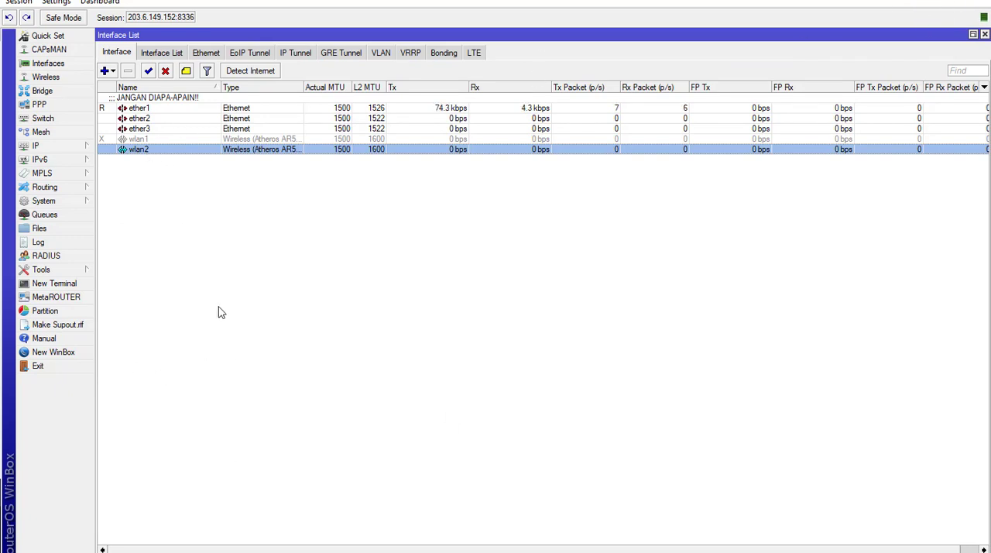
double_click(213, 151)
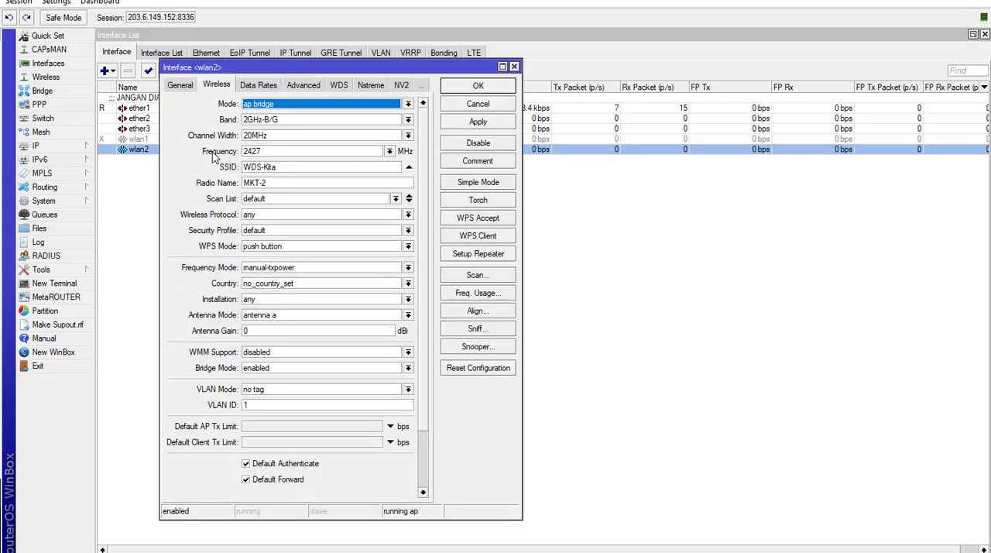
left_click(333, 87)
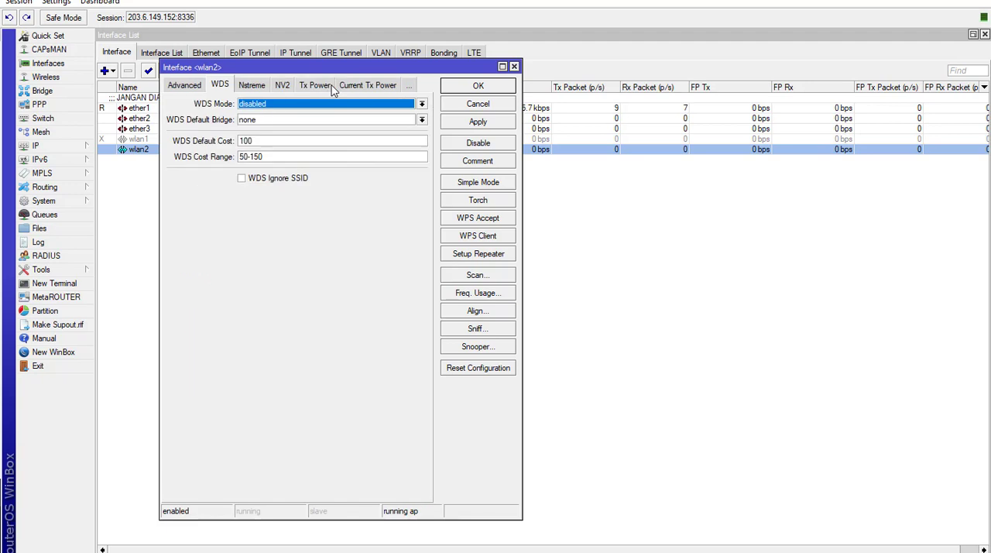
left_click(275, 107)
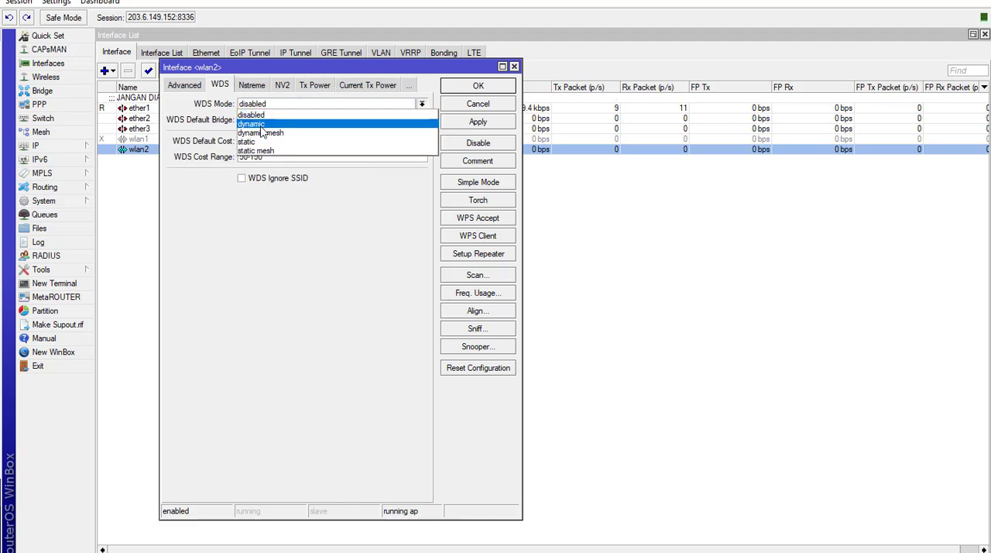
left_click(260, 124)
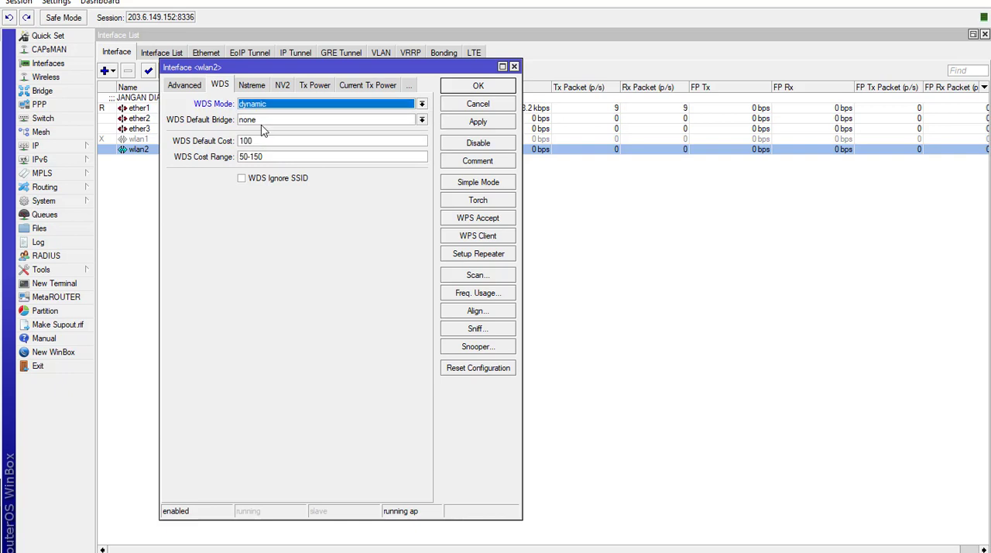
left_click(476, 127)
left_click(478, 86)
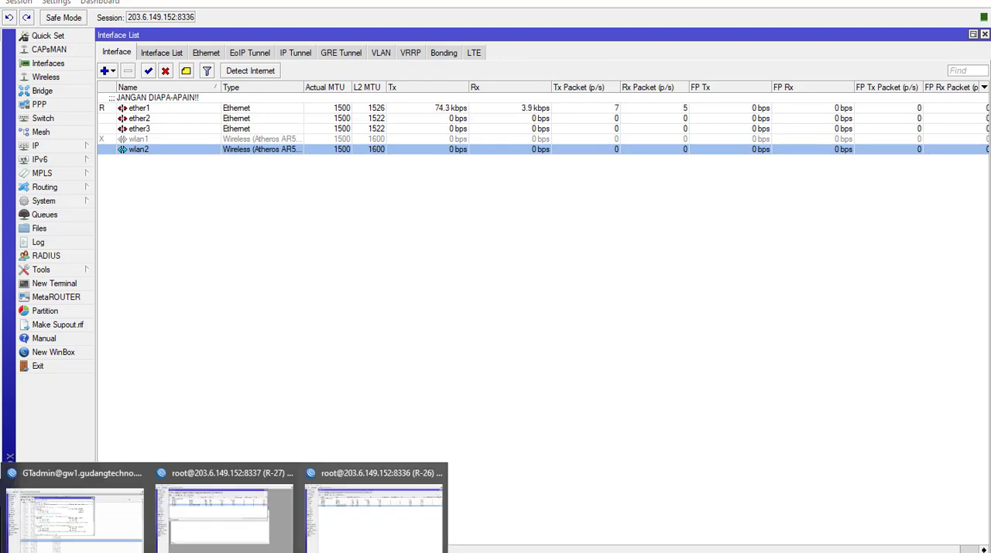
- Return to the WinBox session on port 8337, set wlan1's WDS mode to dynamic and save the settings
left_click(203, 547)
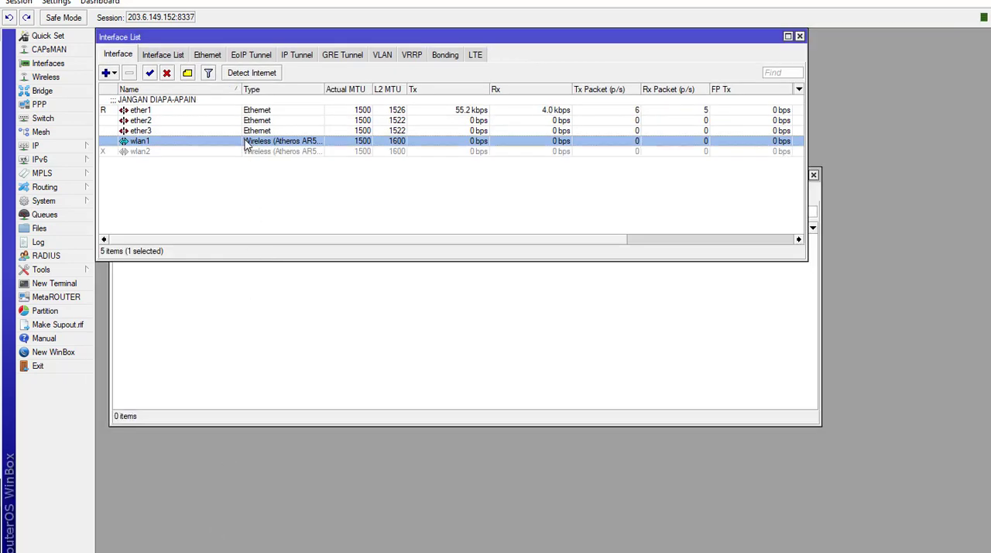
double_click(294, 141)
left_click(504, 56)
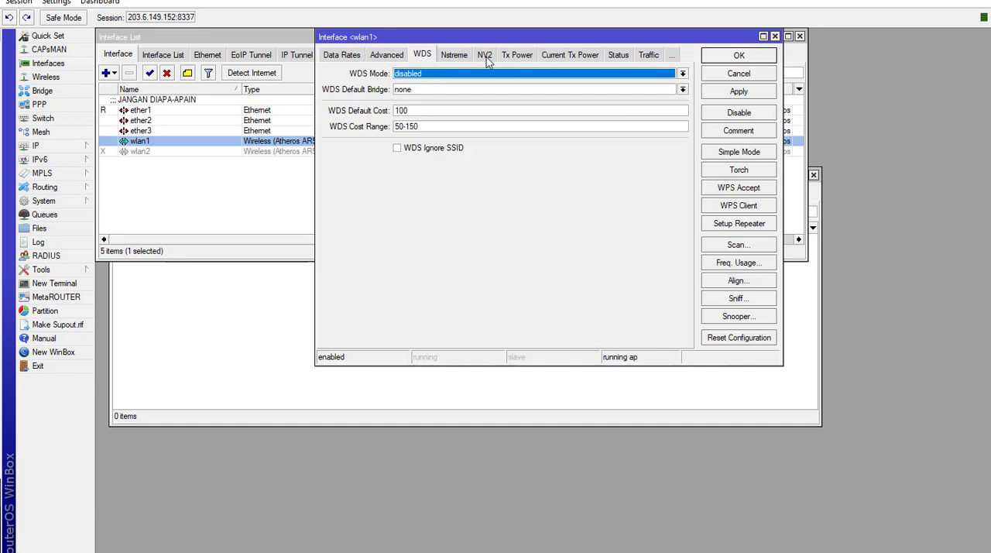
left_click(445, 75)
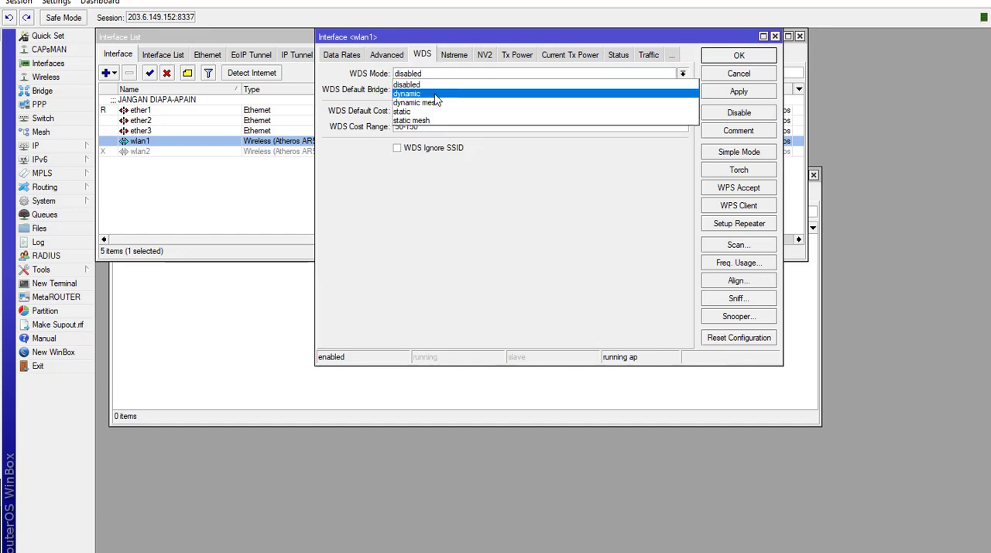
left_click(435, 94)
left_click(732, 92)
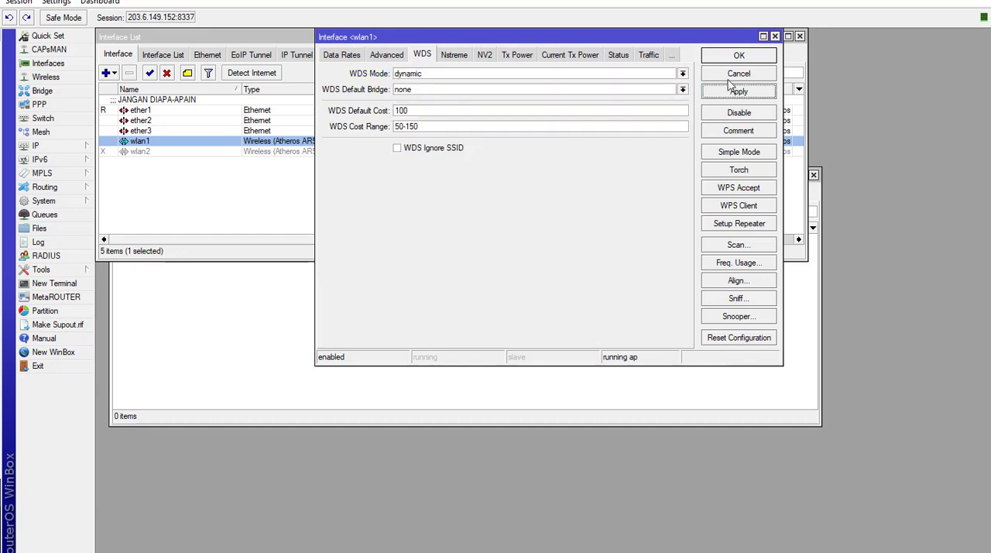
left_click(736, 56)
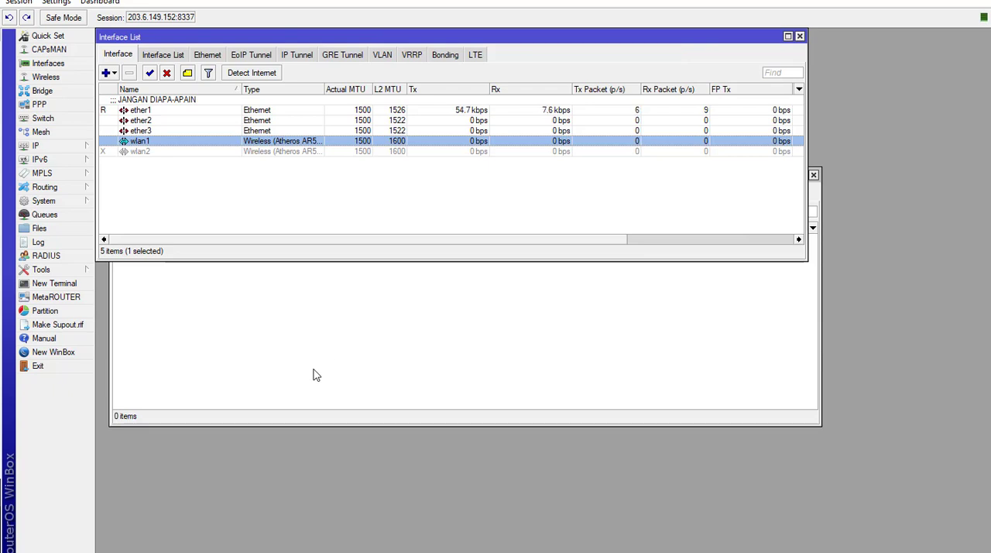
- Review wlan1's WDS and wireless settings, close them, and check the router's log for wireless messages
double_click(323, 144)
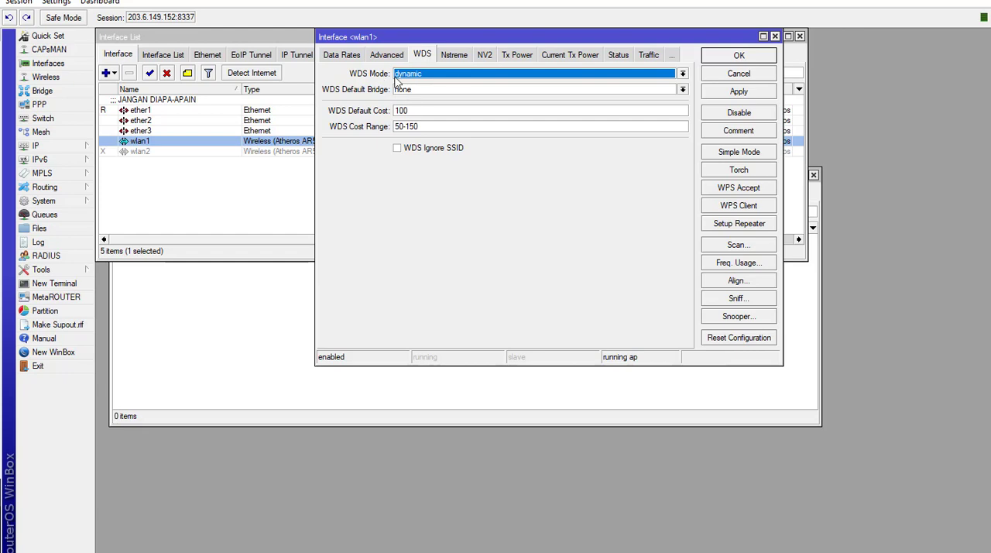
left_click(353, 56)
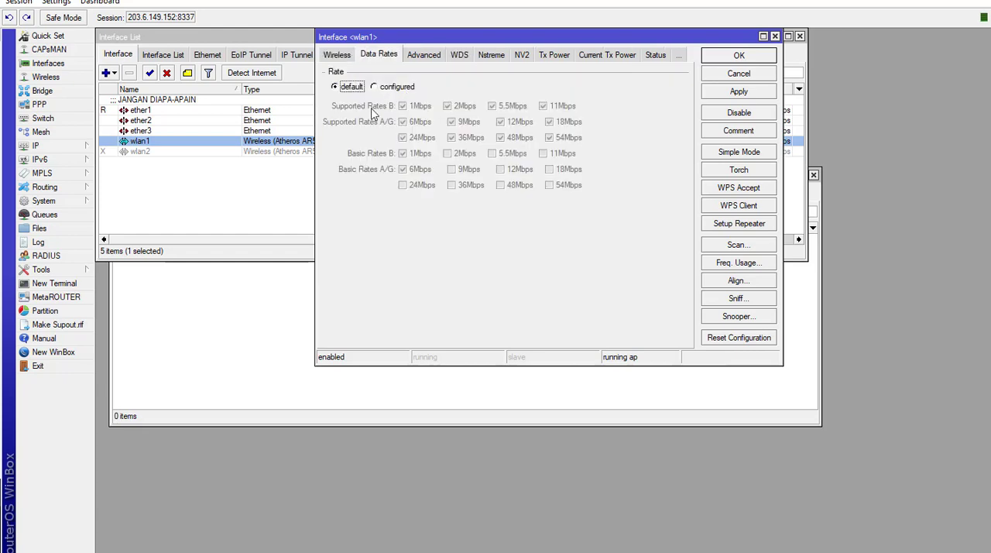
left_click(333, 56)
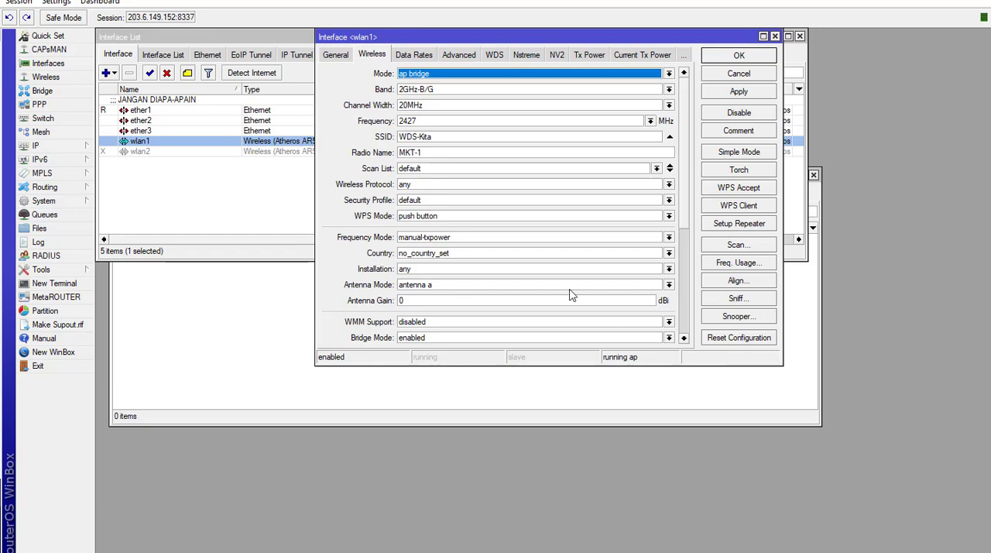
left_click(724, 57)
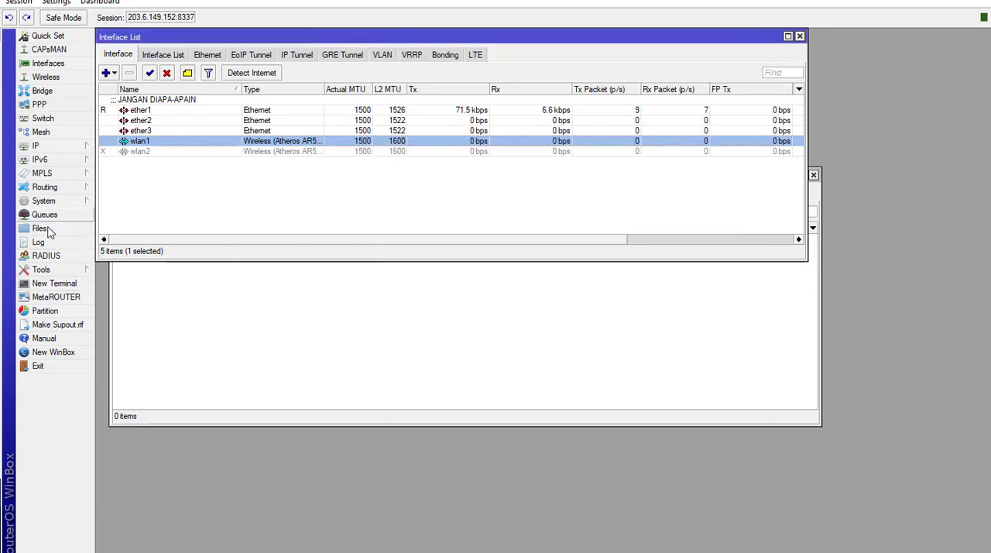
left_click(39, 243)
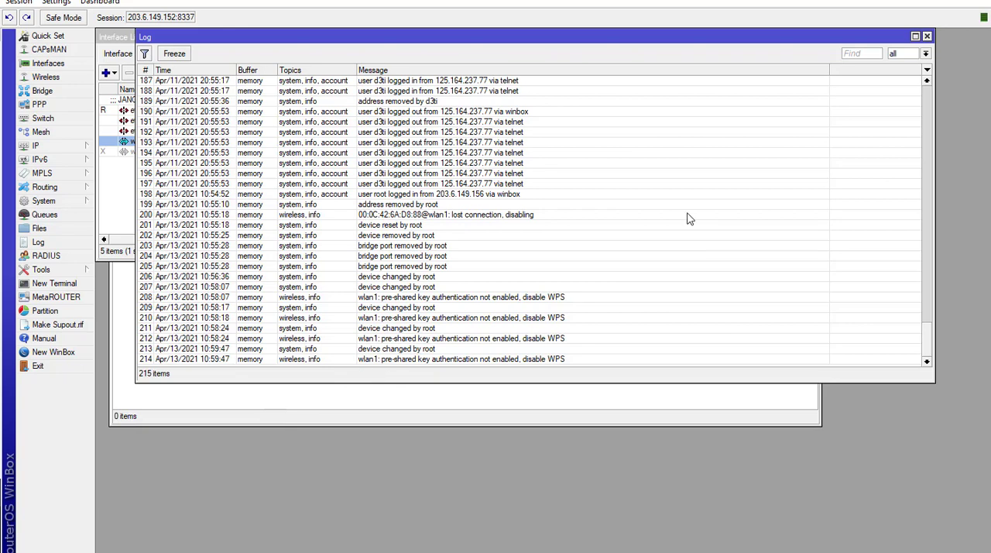
left_click(927, 37)
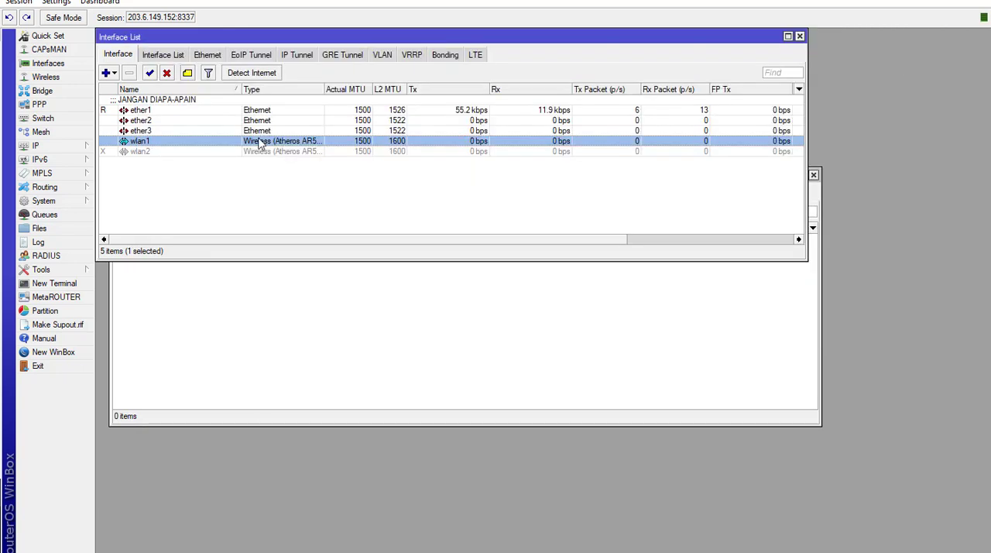
- Reopen wlan1's wireless settings, set its WPS mode to disabled, and apply and close them
double_click(261, 144)
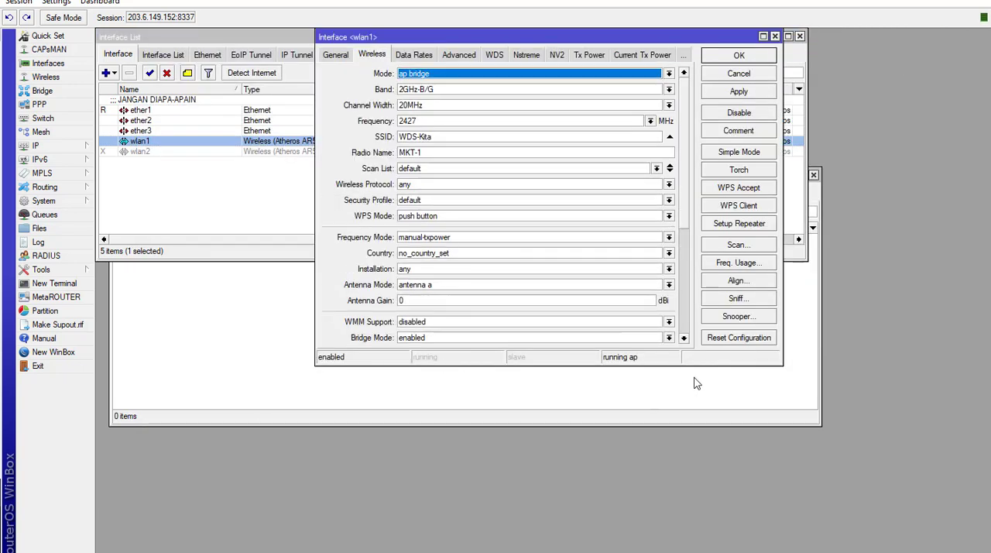
scroll(685, 211, "down", 5)
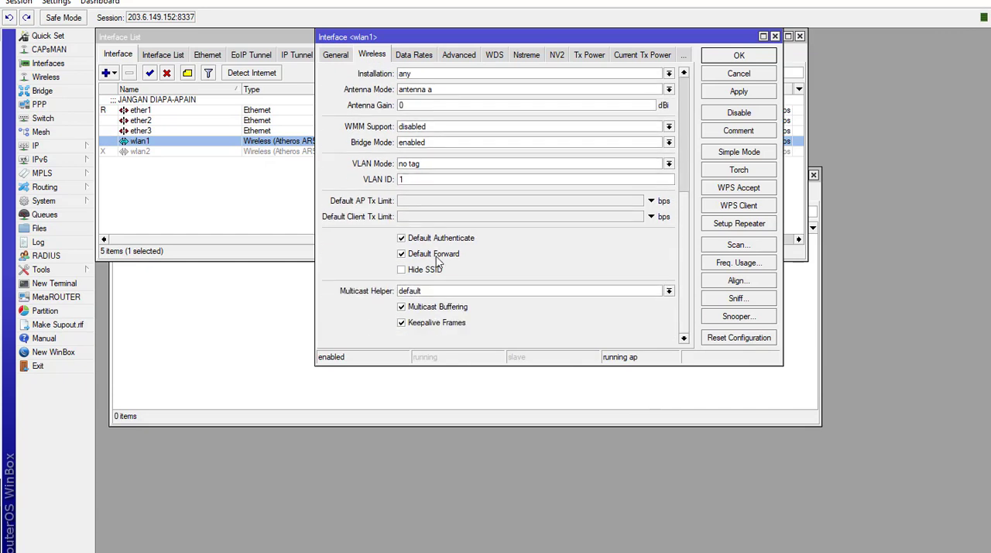
left_click_drag(501, 364, 483, 488)
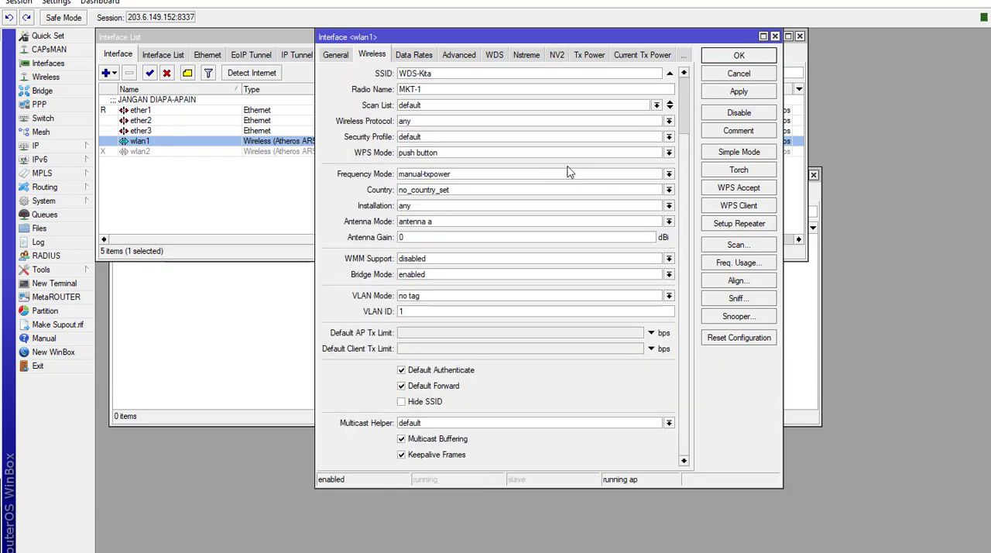
left_click(669, 152)
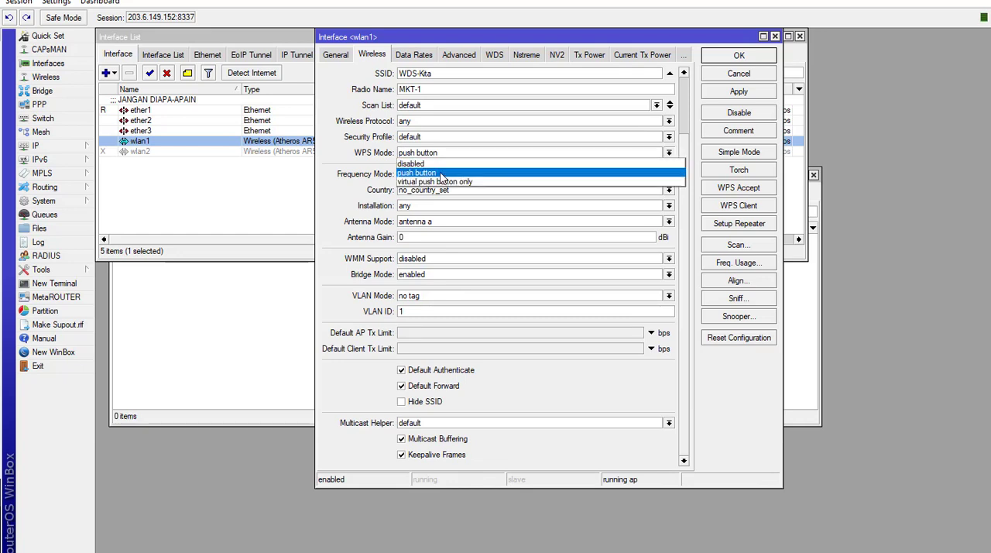
left_click(418, 164)
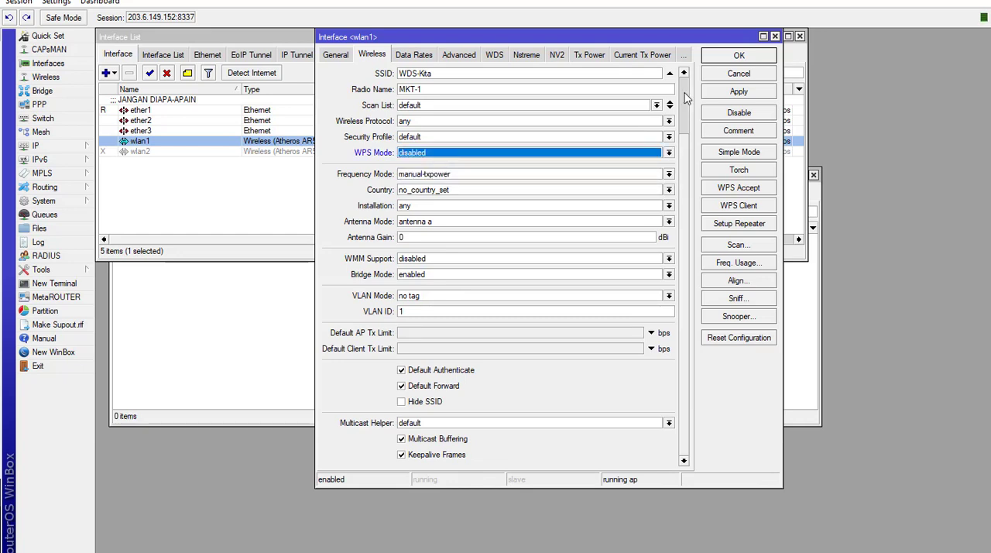
left_click(719, 92)
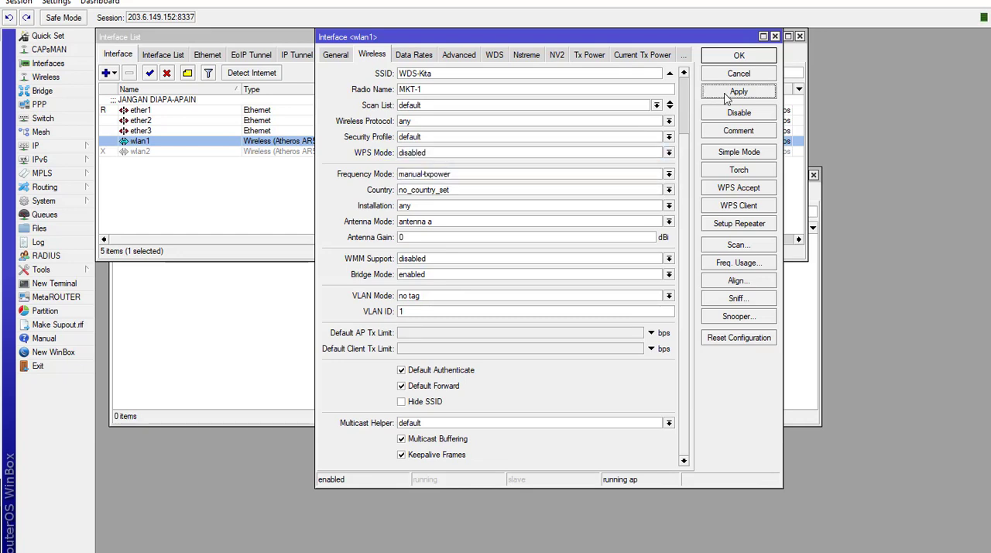
left_click(737, 57)
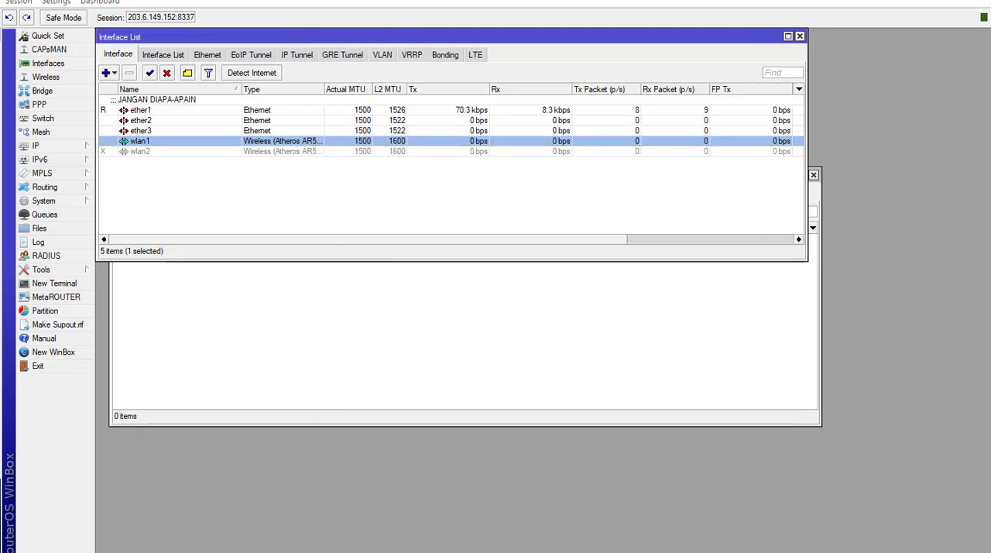
- Switch to the WinBox session on port 8336, set wlan2's WPS mode to disabled, and save the settings
left_click(341, 522)
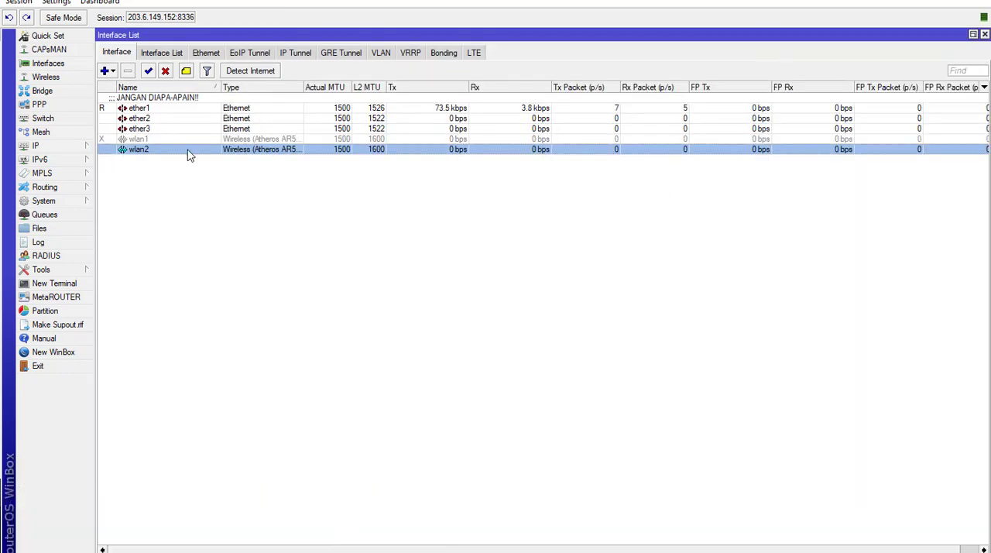
double_click(188, 149)
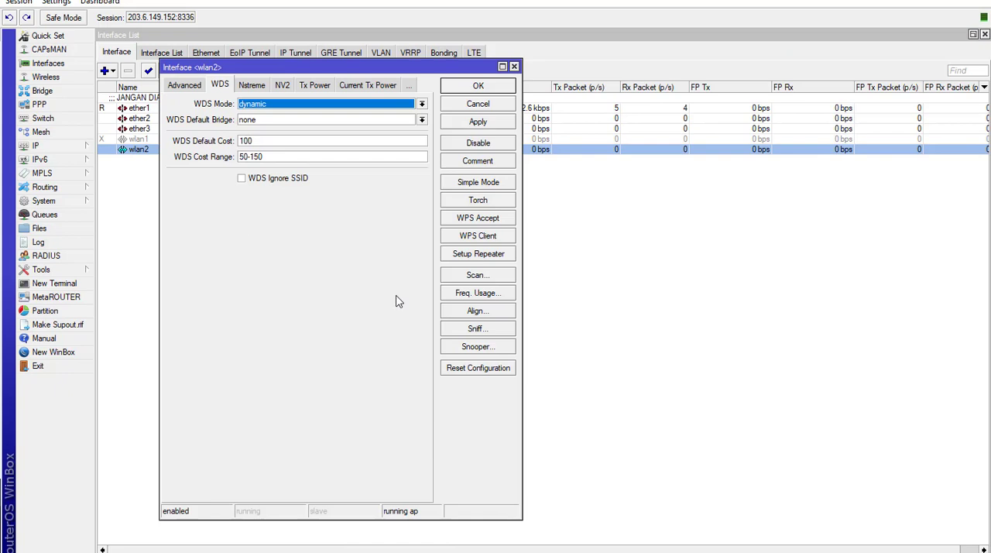
left_click(182, 86)
left_click(188, 87)
left_click(186, 87)
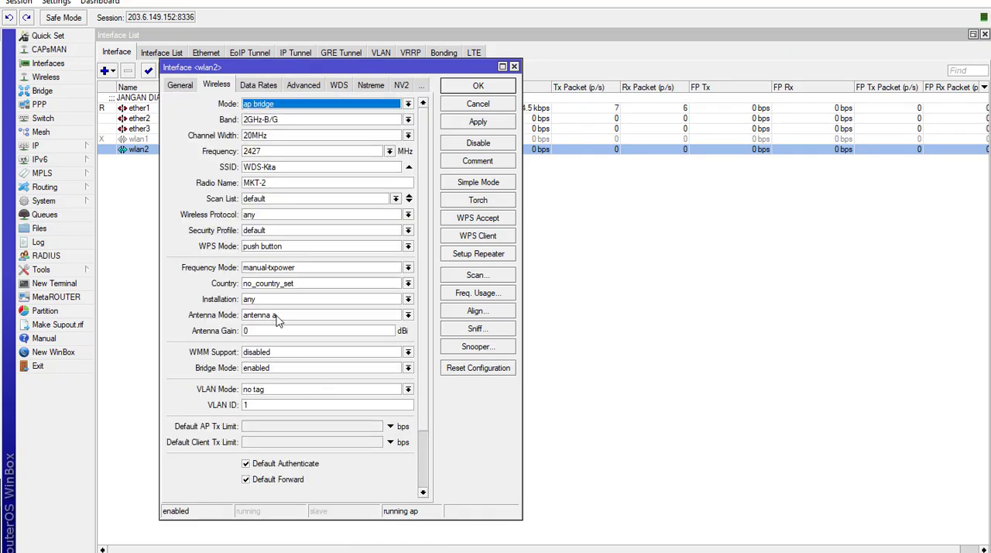
left_click(266, 248)
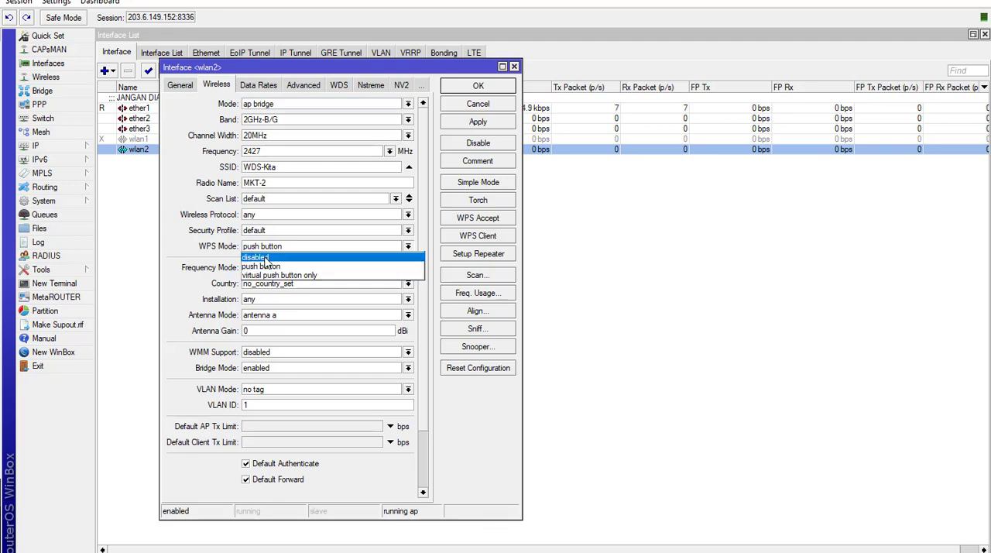
left_click(266, 257)
left_click(473, 124)
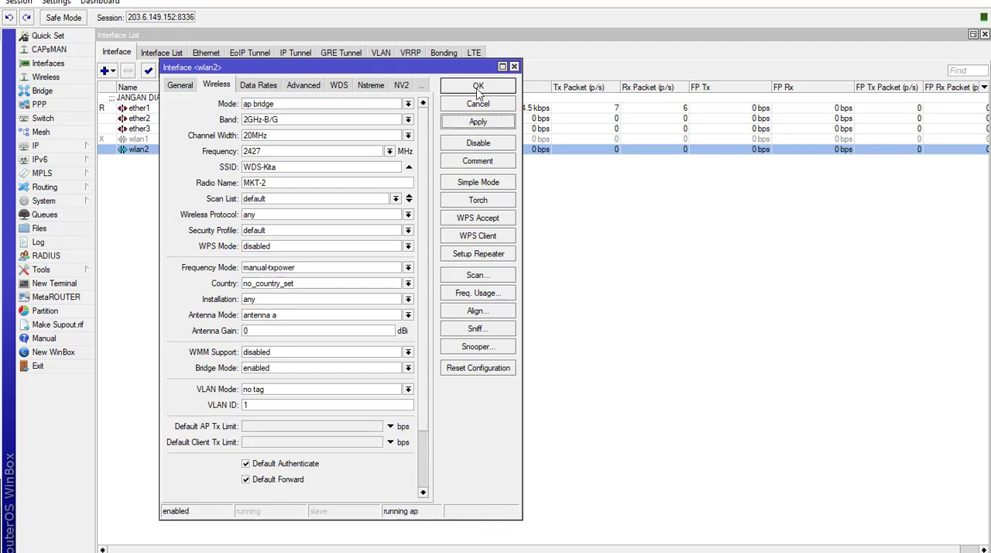
left_click(479, 87)
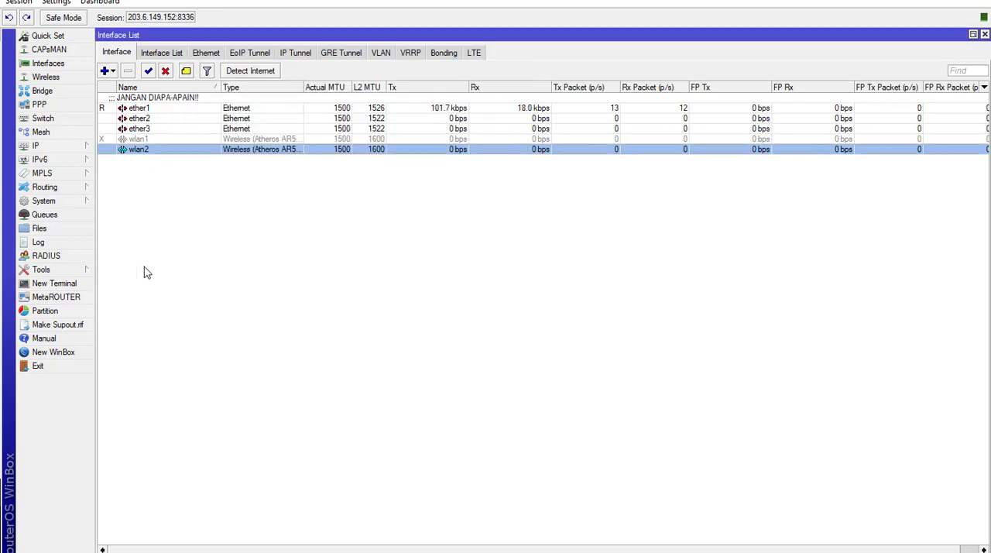
- Check this router's log for wireless messages, and review wlan2's wireless settings
left_click(39, 242)
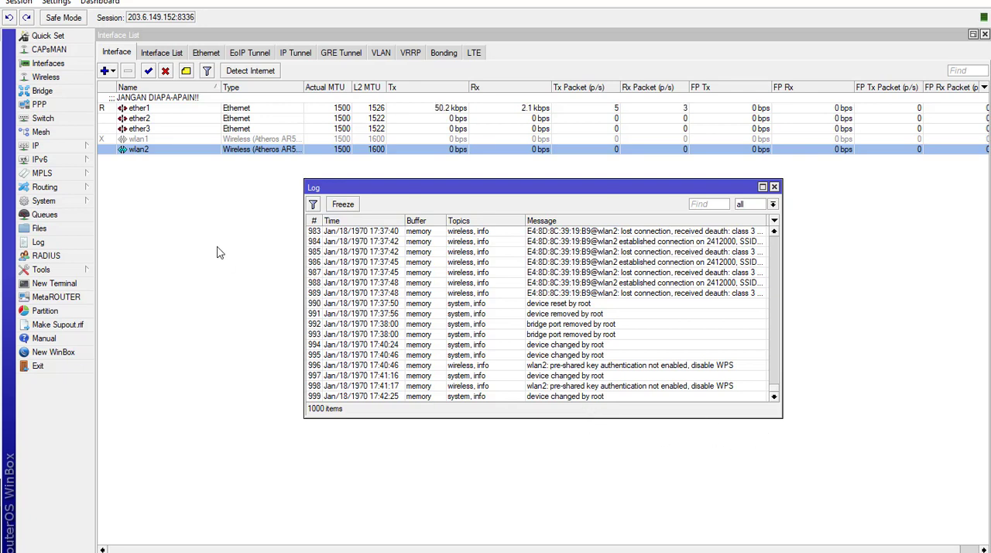
left_click(238, 157)
double_click(238, 154)
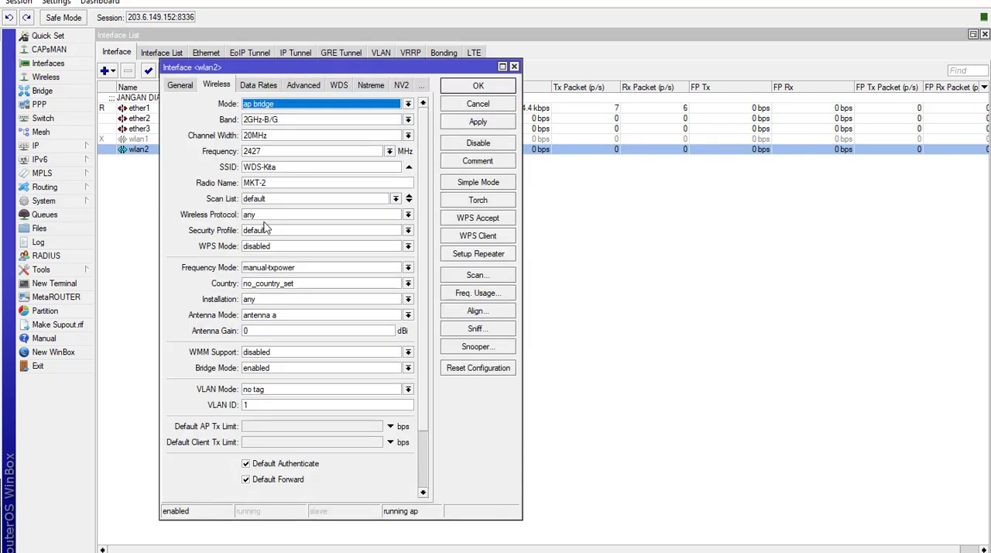
scroll(426, 388, "down", 4)
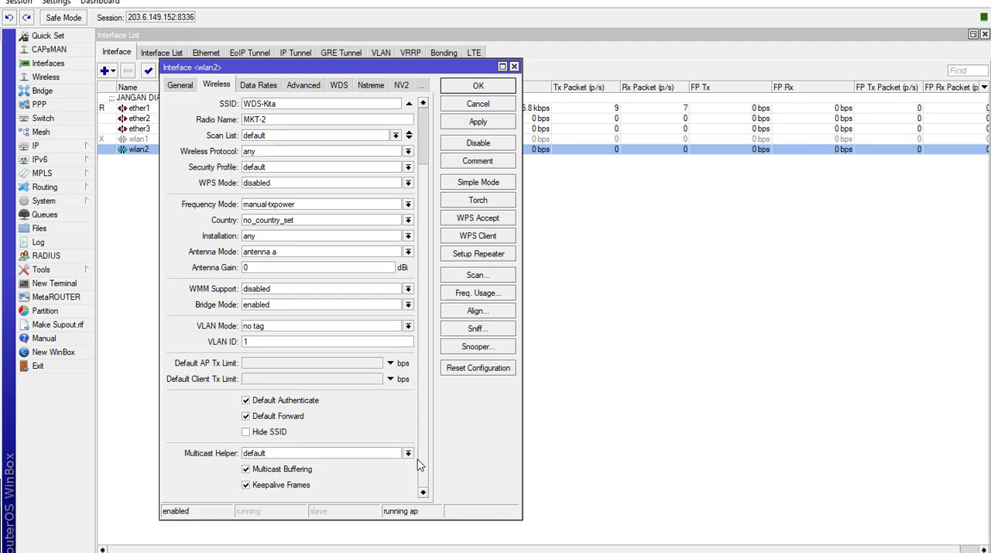
scroll(421, 392, "up", 3)
scroll(419, 391, "up", 1)
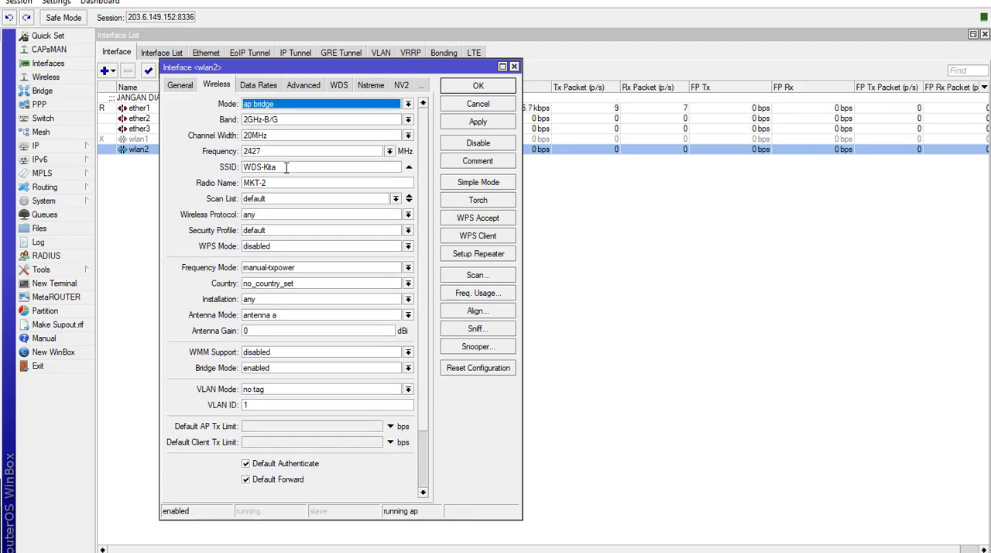
- Set wlan2's WDS mode to dynamic mesh, and apply and close its settings
left_click(257, 89)
left_click(299, 87)
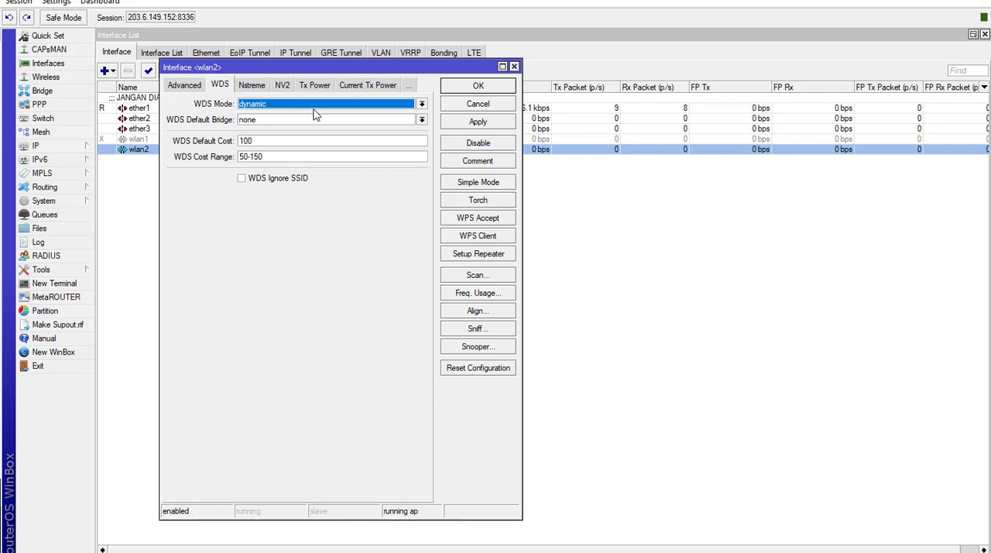
left_click(262, 107)
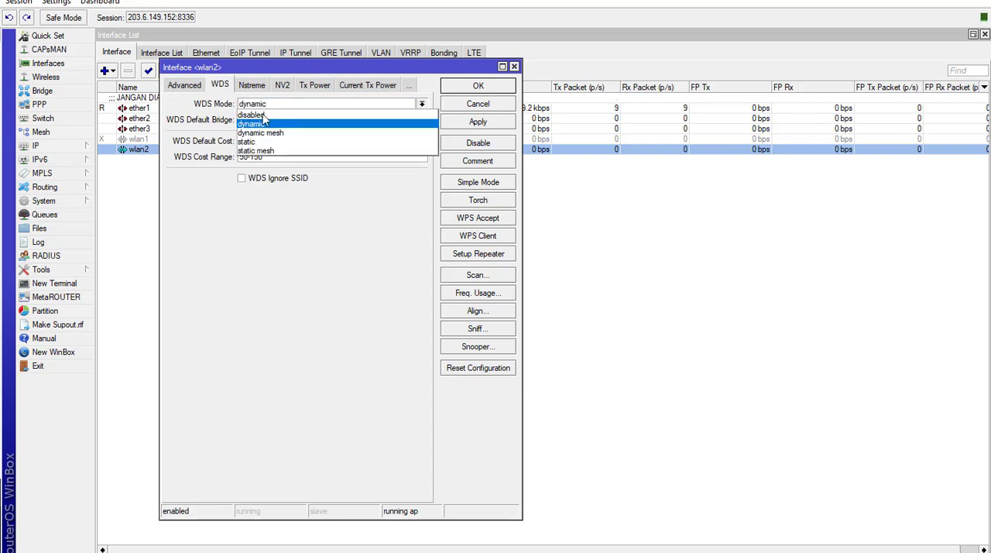
left_click(263, 133)
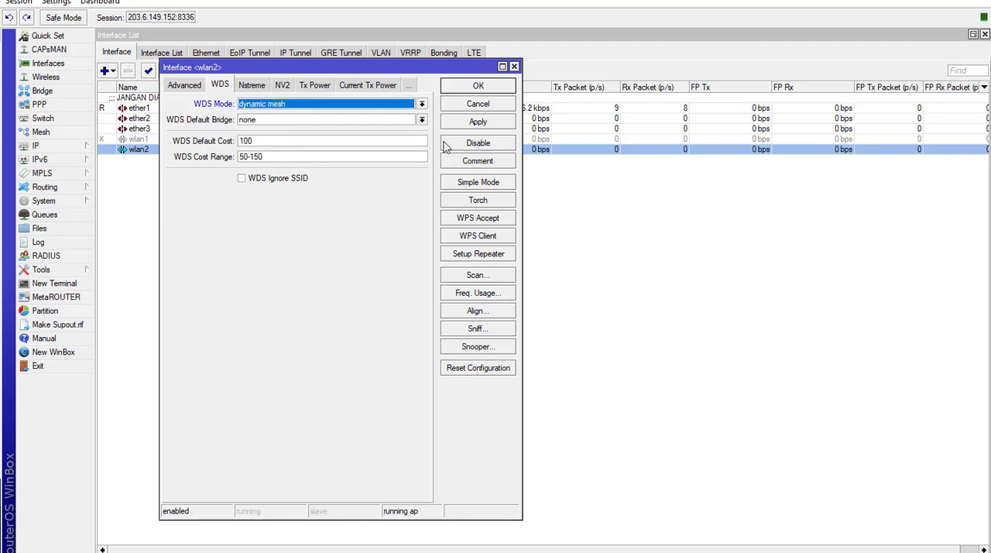
left_click(474, 123)
left_click(477, 86)
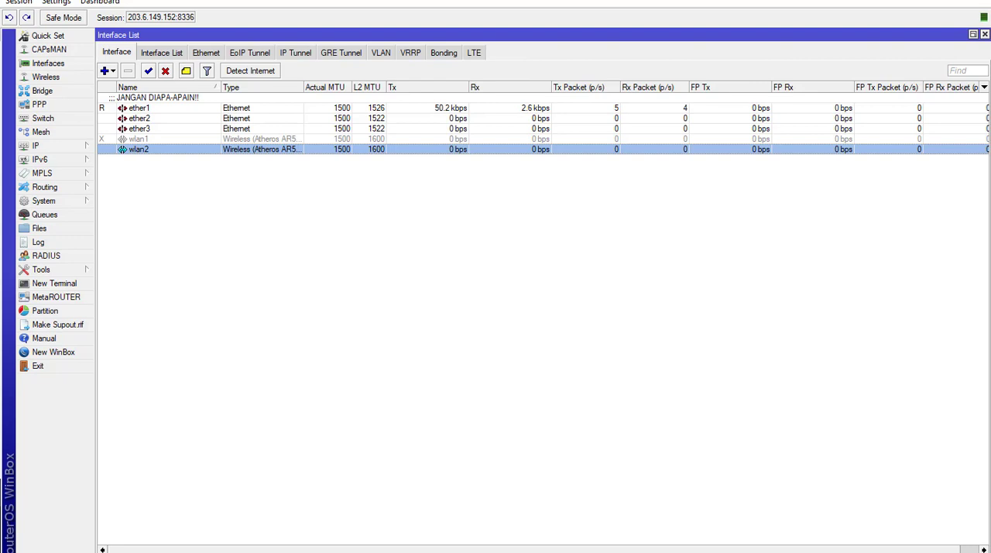
- Switch to the WinBox session on port 8337, set wlan1's WDS mode to dynamic mesh, and save the settings
left_click(211, 550)
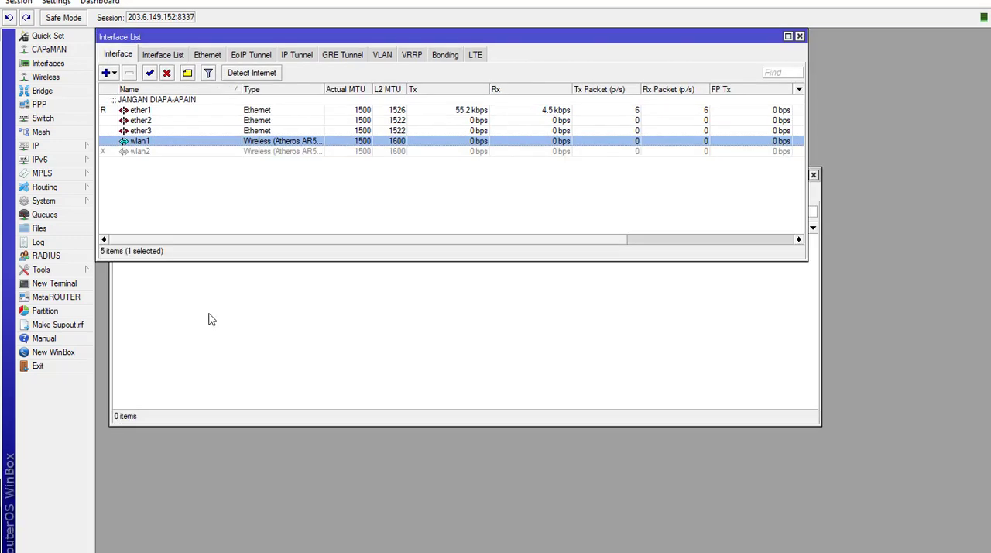
double_click(185, 142)
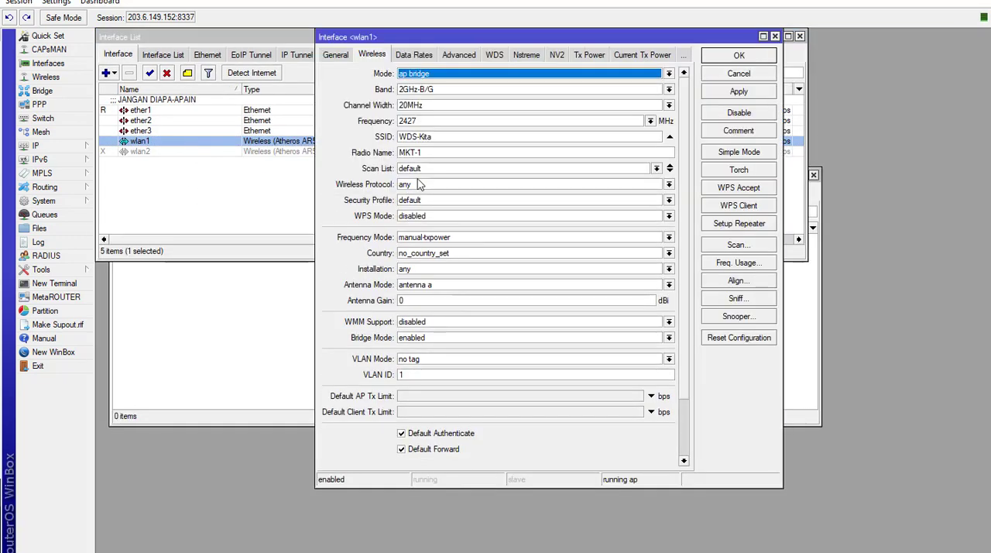
left_click(491, 55)
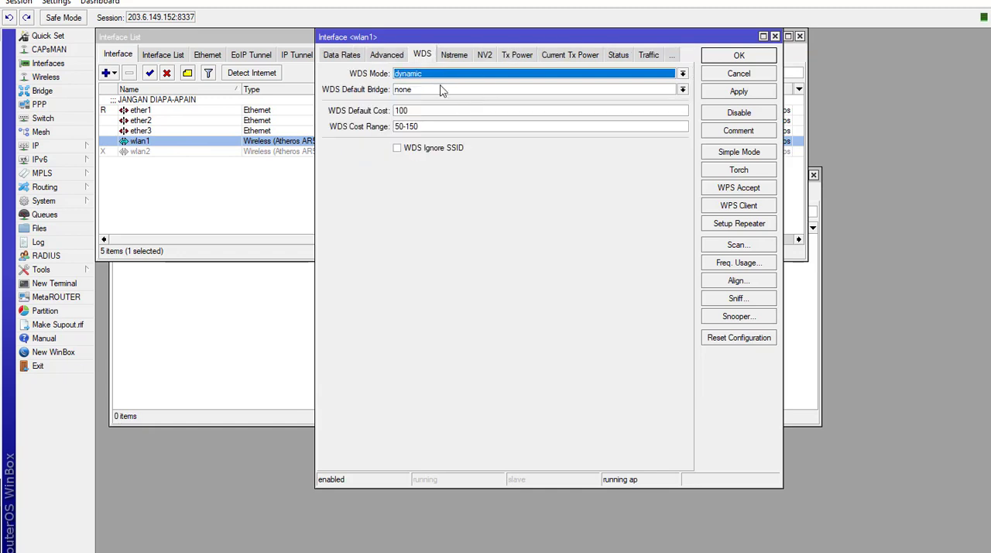
left_click(436, 78)
left_click(432, 103)
left_click(728, 93)
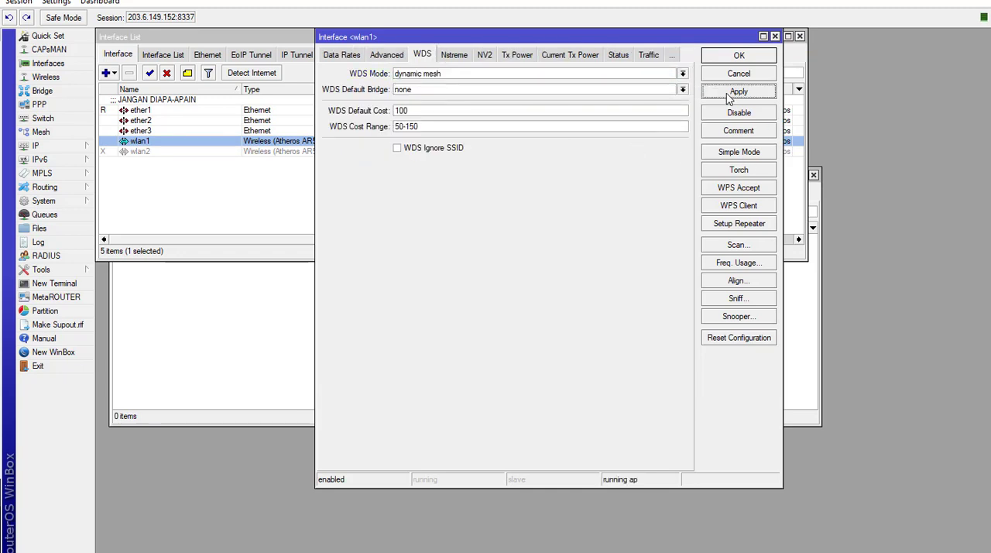
left_click(739, 56)
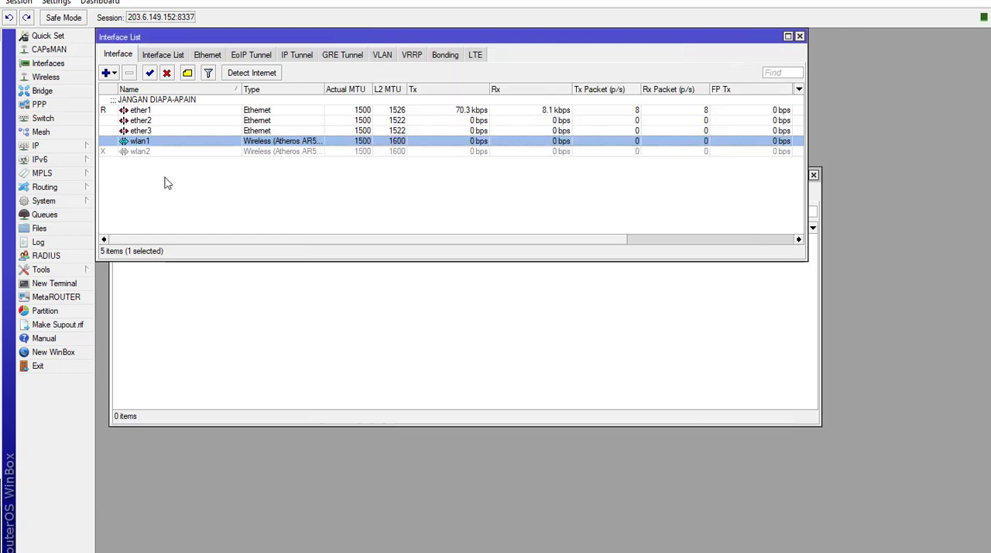
- Copy the SSID from wlan1's wireless settings and close its settings without changing anything
left_click(156, 152)
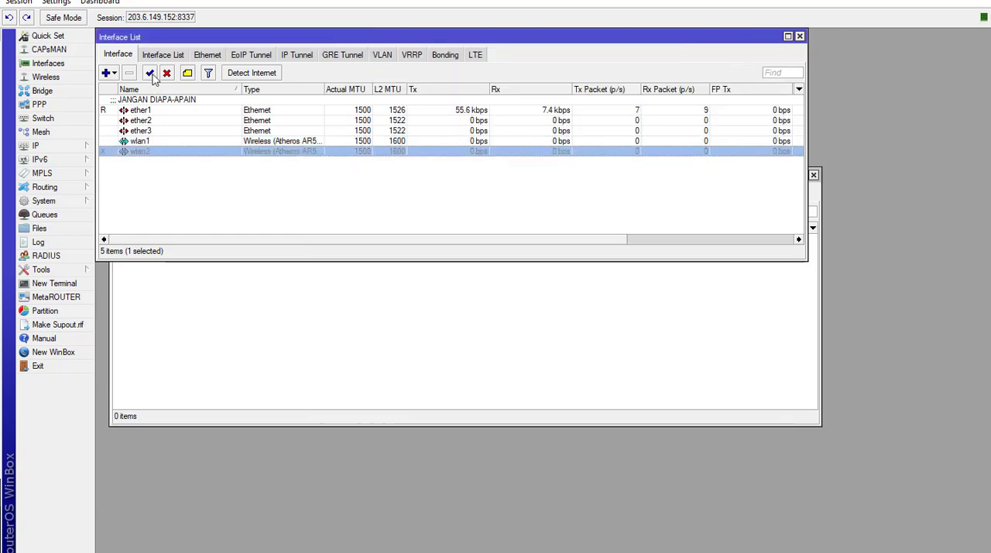
double_click(146, 143)
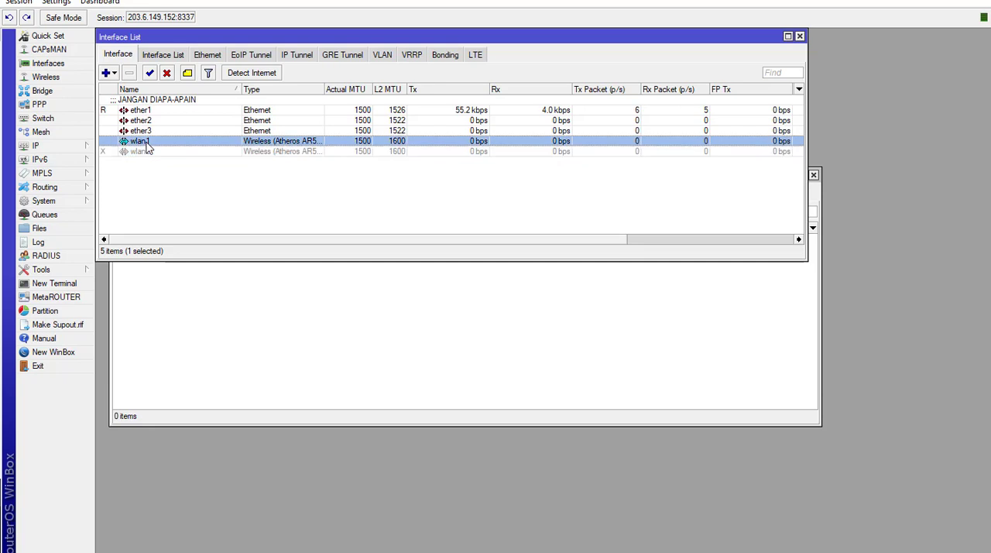
left_click(341, 55)
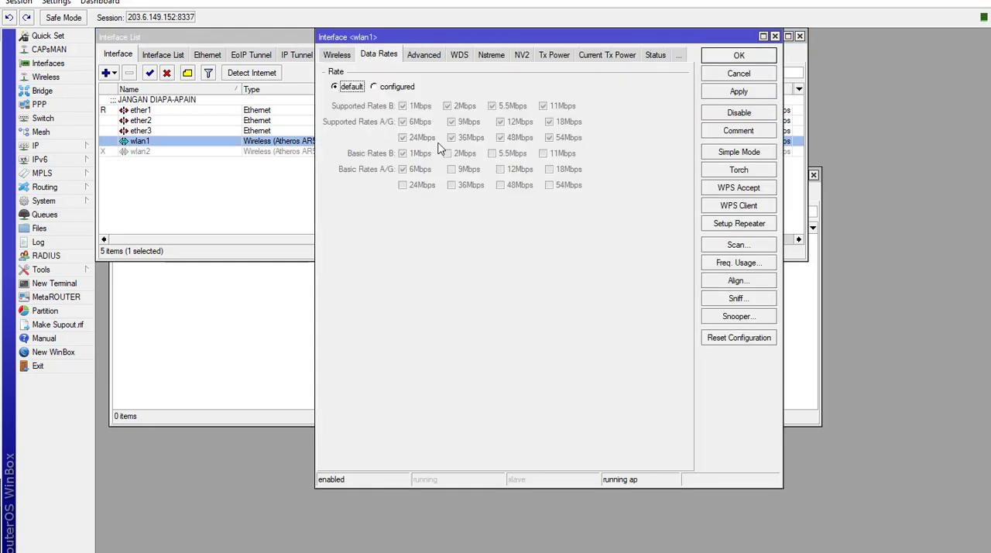
left_click(350, 57)
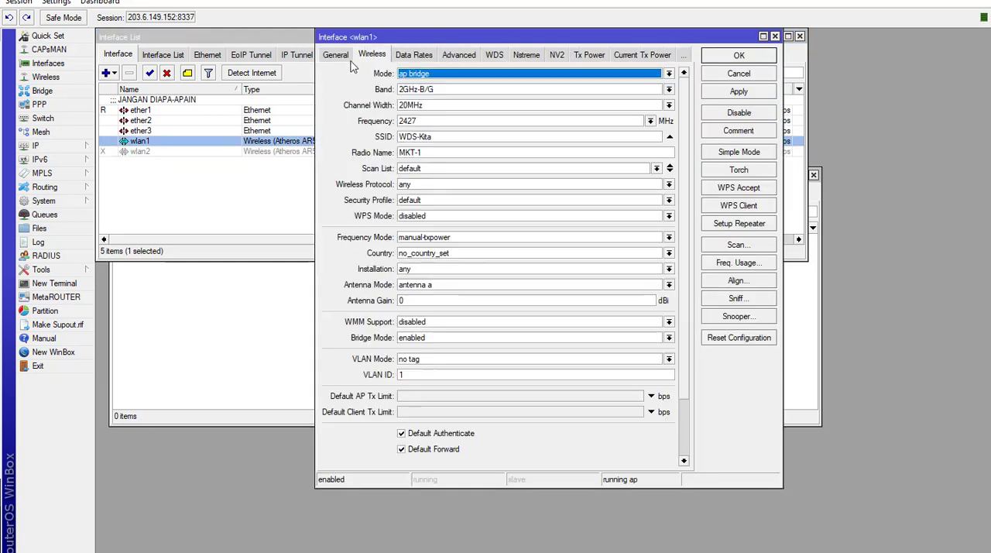
double_click(446, 138)
key("ctrl+c")
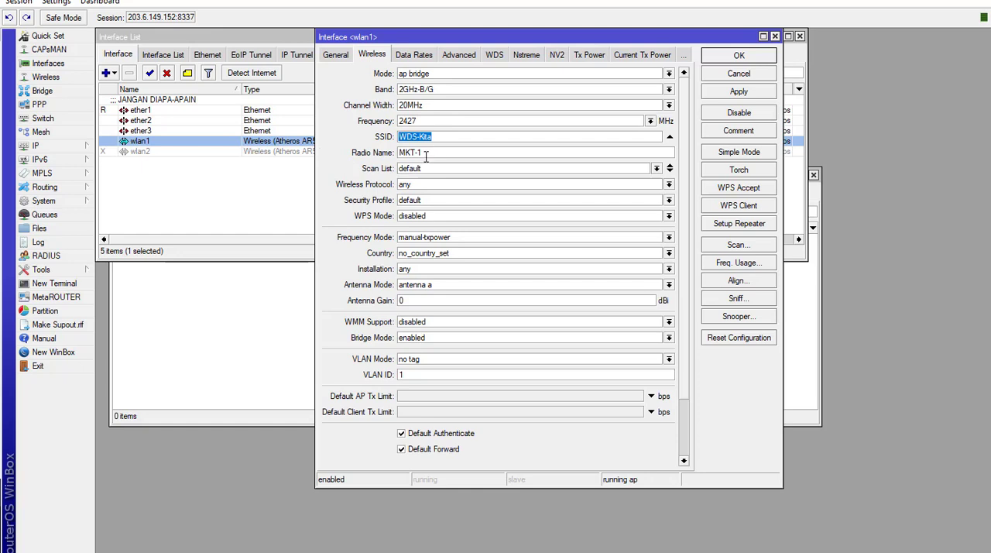
left_click(713, 74)
- Enable wlan2 on this router and set its wireless mode to ap bridge
left_click(151, 153)
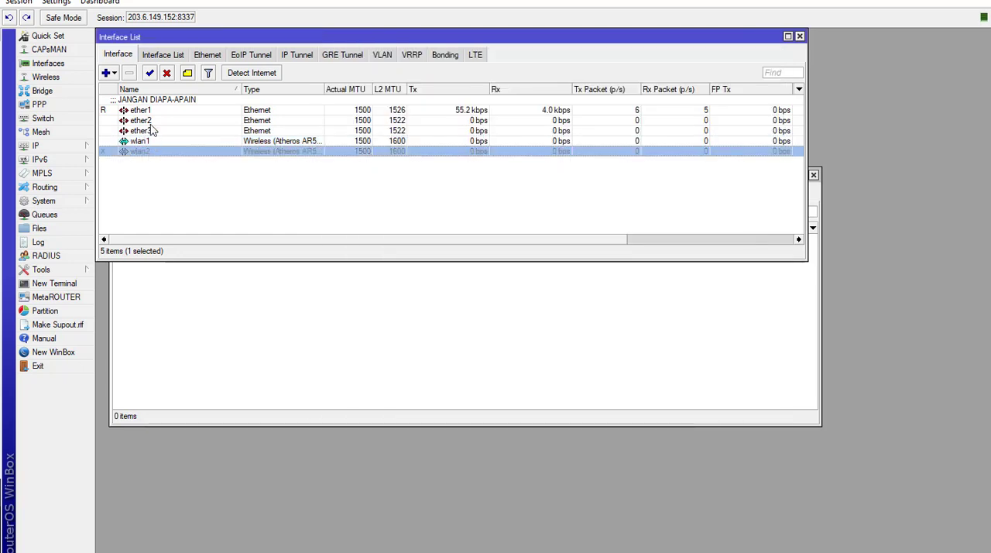
left_click(151, 73)
double_click(165, 153)
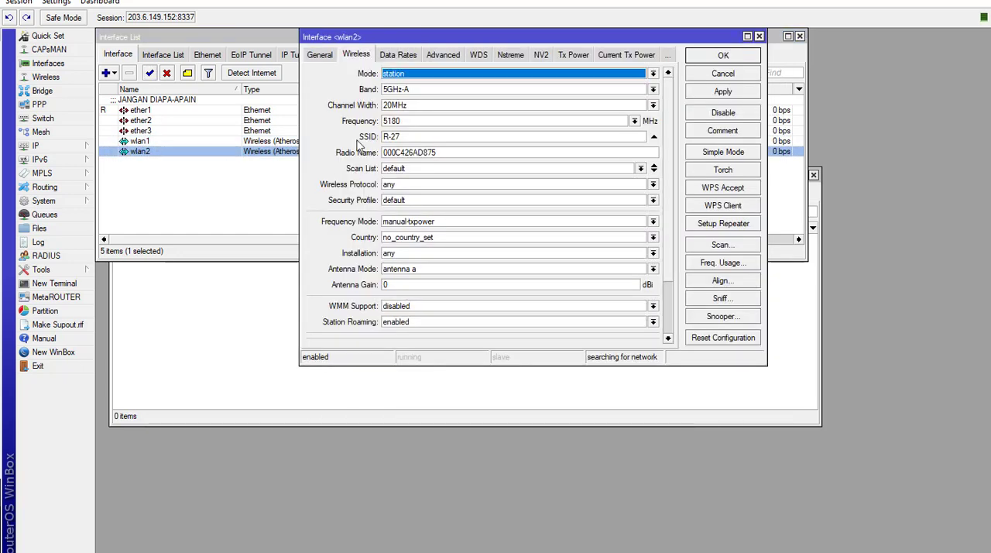
left_click(408, 74)
key("Up")
key("Up")
key("Up")
key("Up")
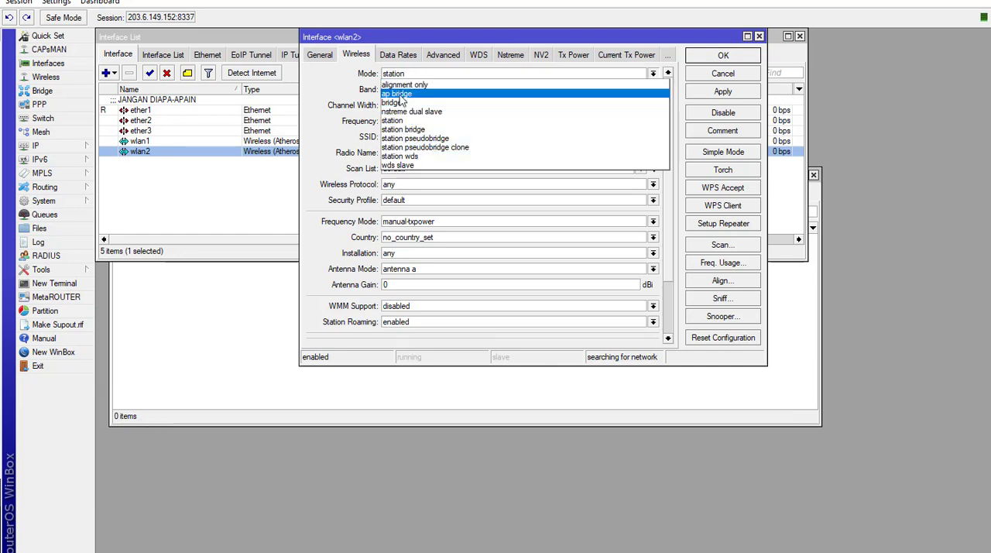
key("Return")
- Set wlan2's band to 2GHz-B/G and its frequency to 2427 MHz
left_click(411, 90)
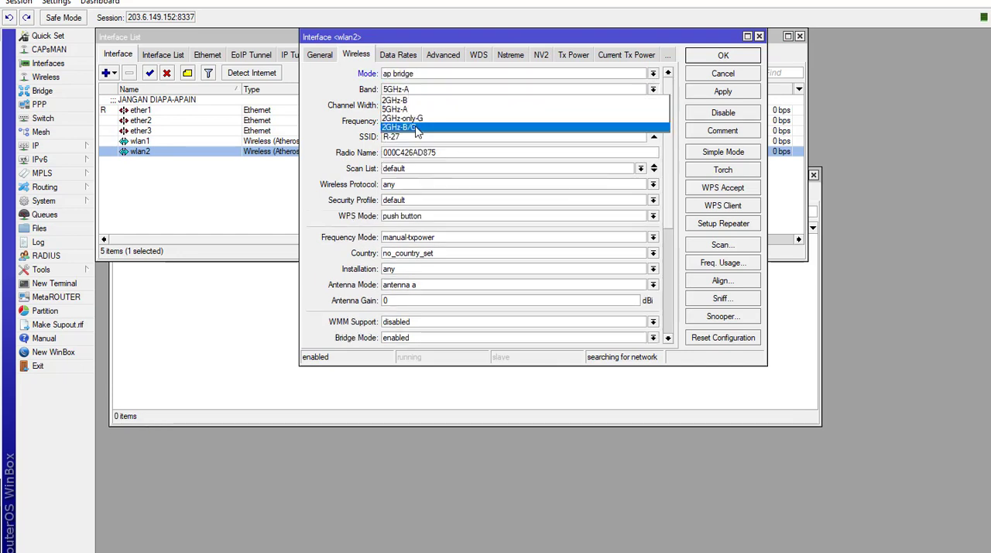
left_click(415, 139)
left_click(417, 124)
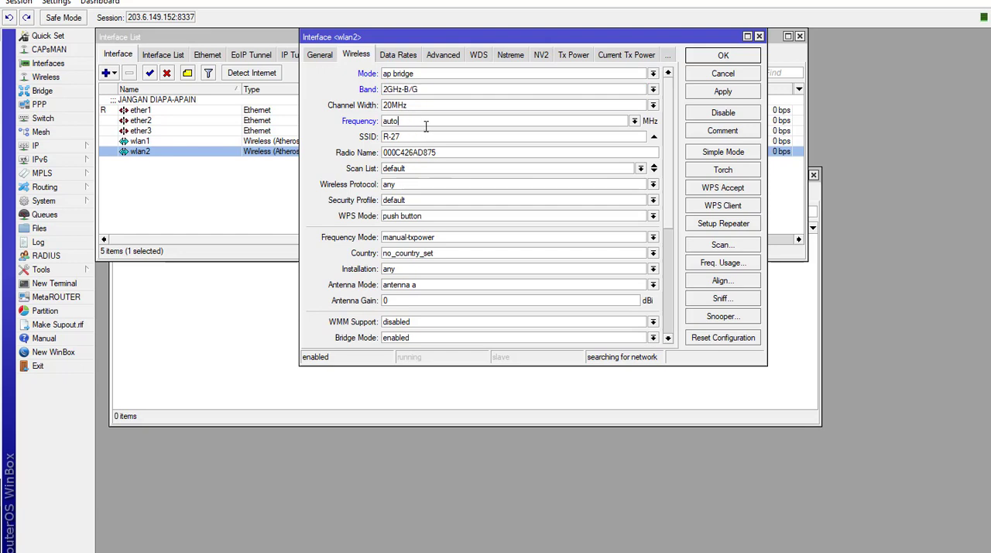
left_click(635, 123)
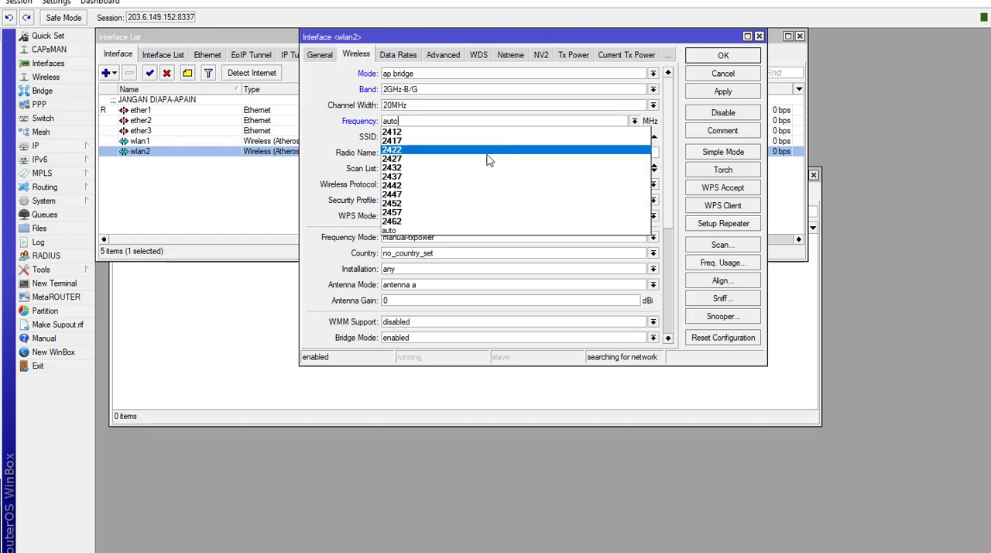
left_click(452, 161)
- Set wlan2's SSID to WDS-Kita and its radio name to MKT-3, and apply the settings
left_click_drag(415, 139, 338, 144)
key("ctrl+v")
left_click_drag(450, 152, 330, 150)
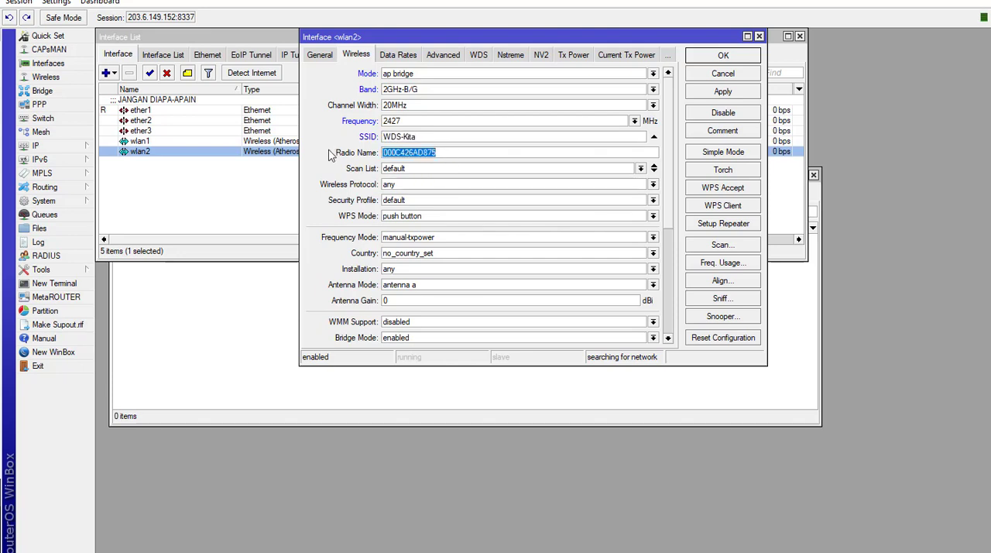
type("MKT-3")
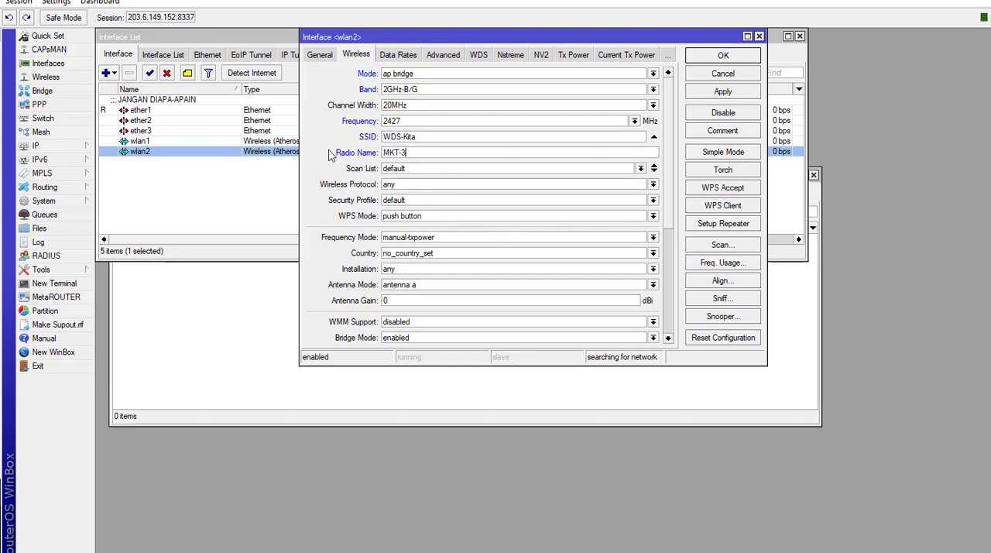
left_click(734, 93)
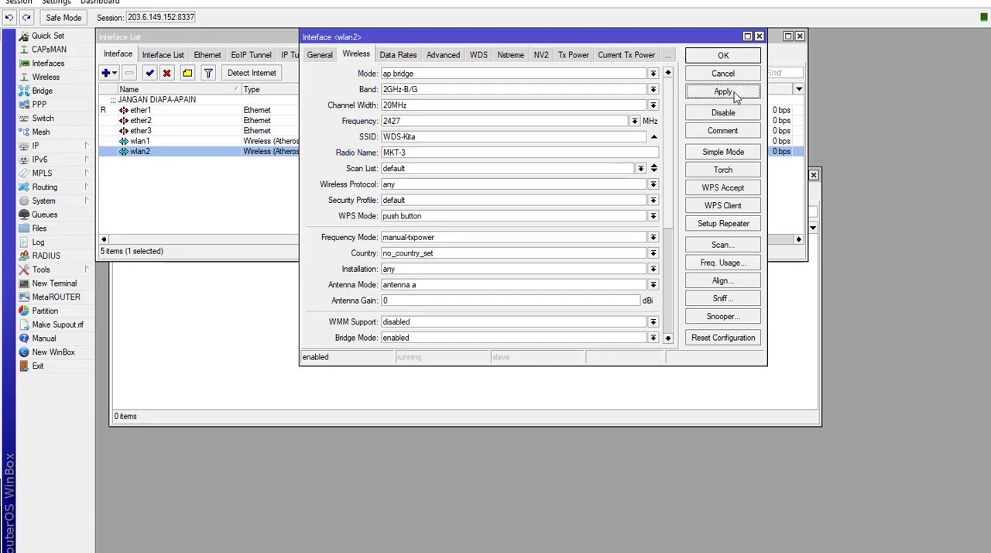
- Set wlan2's WDS mode to dynamic mesh, save the settings, and close the Bridge window
left_click(478, 56)
left_click(411, 81)
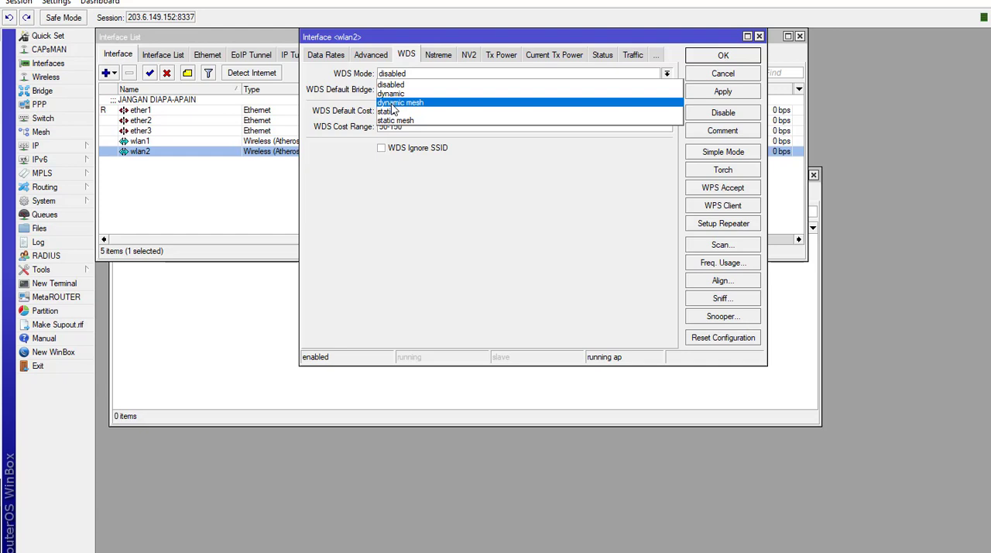
left_click(392, 104)
left_click(721, 94)
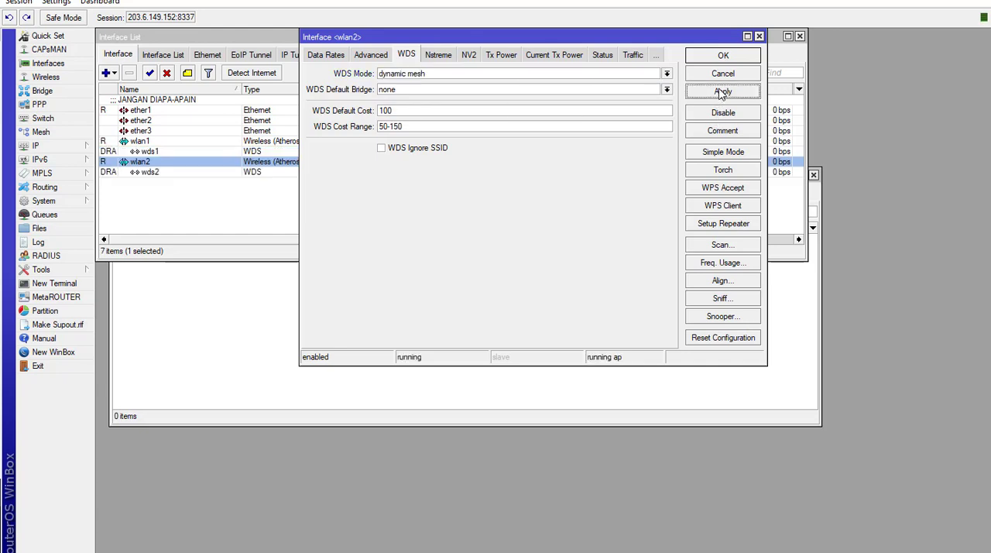
left_click(729, 59)
left_click(261, 340)
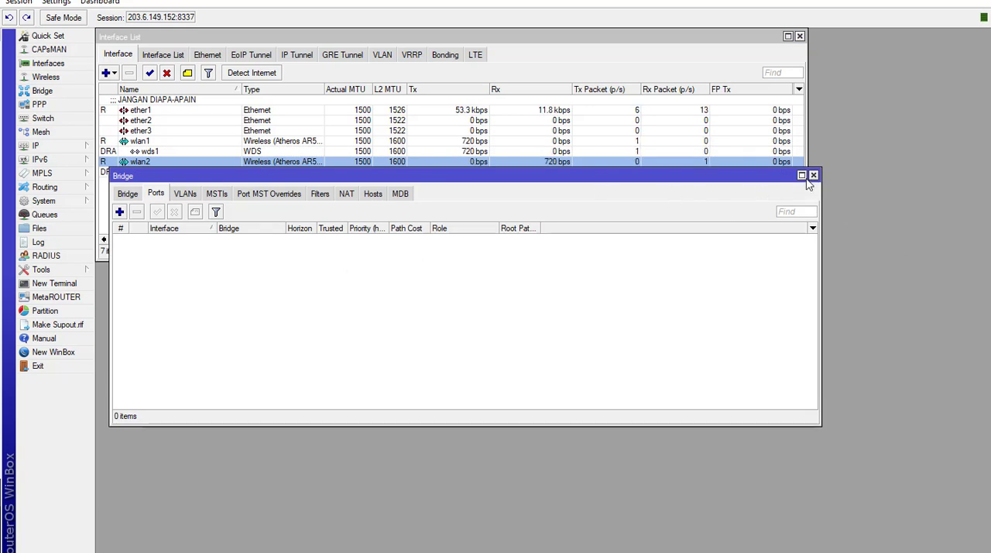
left_click(813, 175)
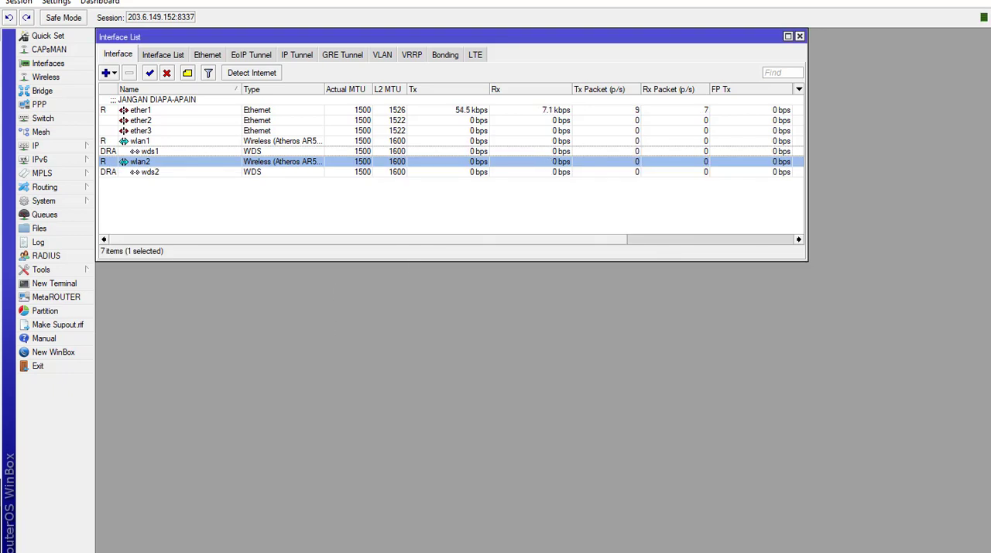
- Switch to the WinBox session on port 8336, and disable wlan2 and enable wlan1 there
left_click(347, 534)
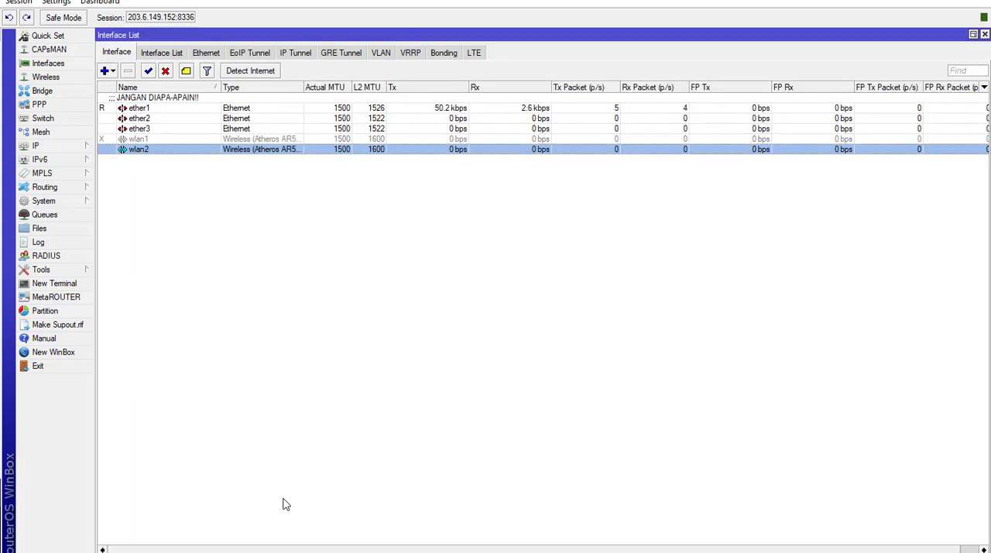
left_click(142, 139)
left_click(146, 151)
left_click(165, 71)
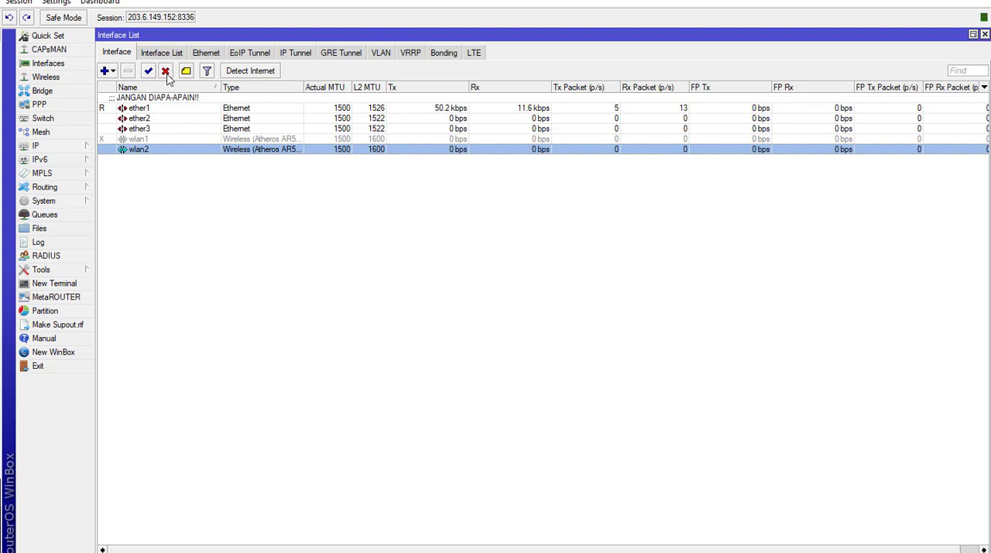
left_click(138, 139)
left_click(148, 71)
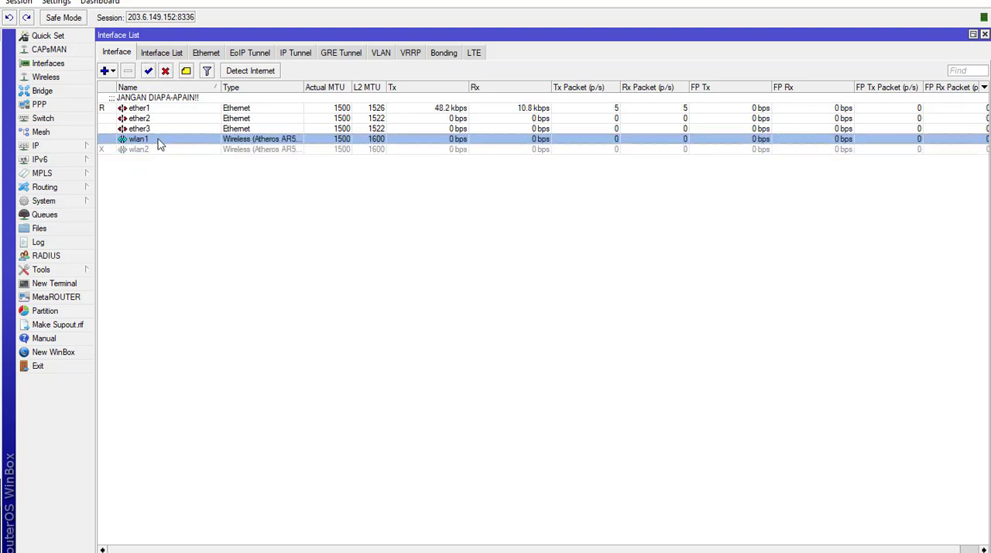
- Set wlan1's SSID to WDS-Kita and its frequency to 2427 MHz in its wireless settings
double_click(159, 141)
left_click(186, 86)
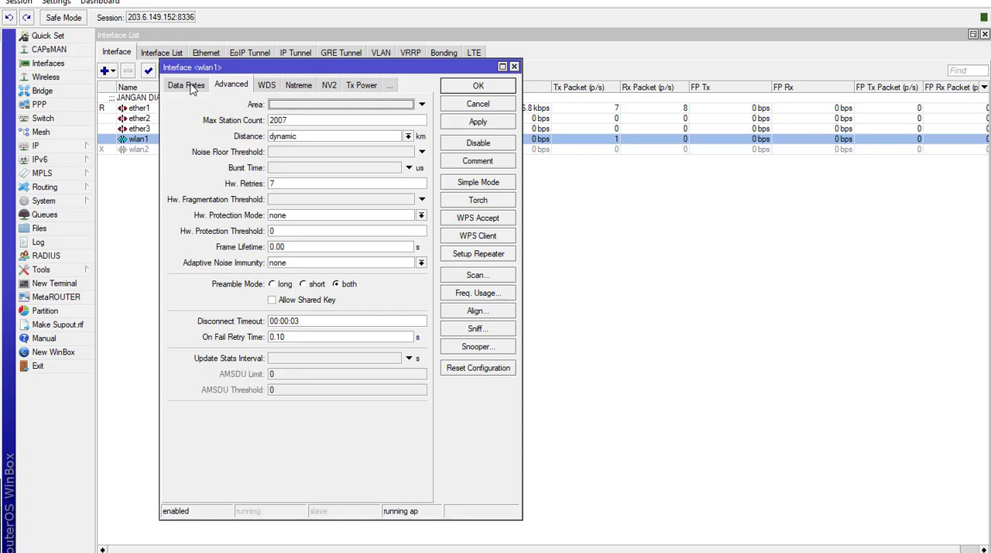
left_click(191, 87)
left_click(187, 86)
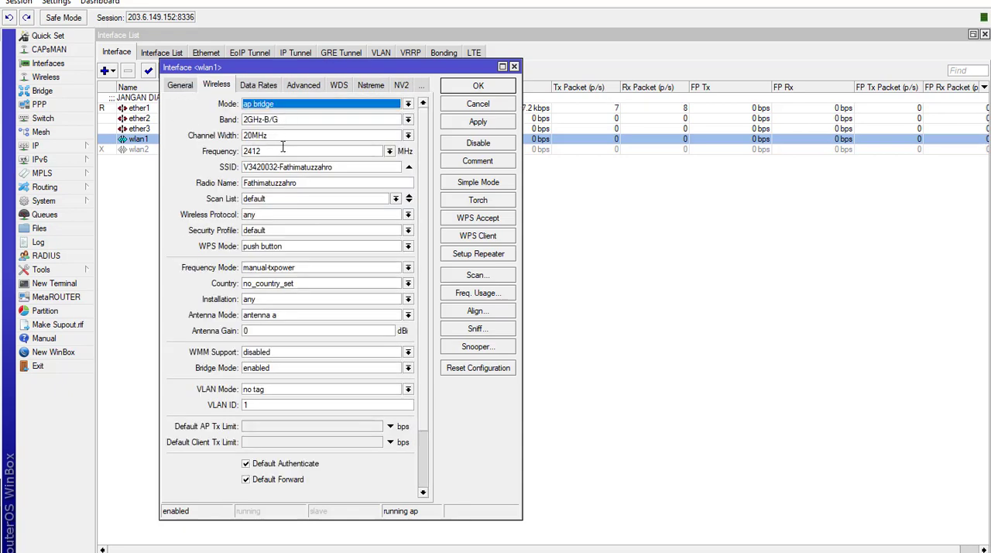
triple_click(341, 171)
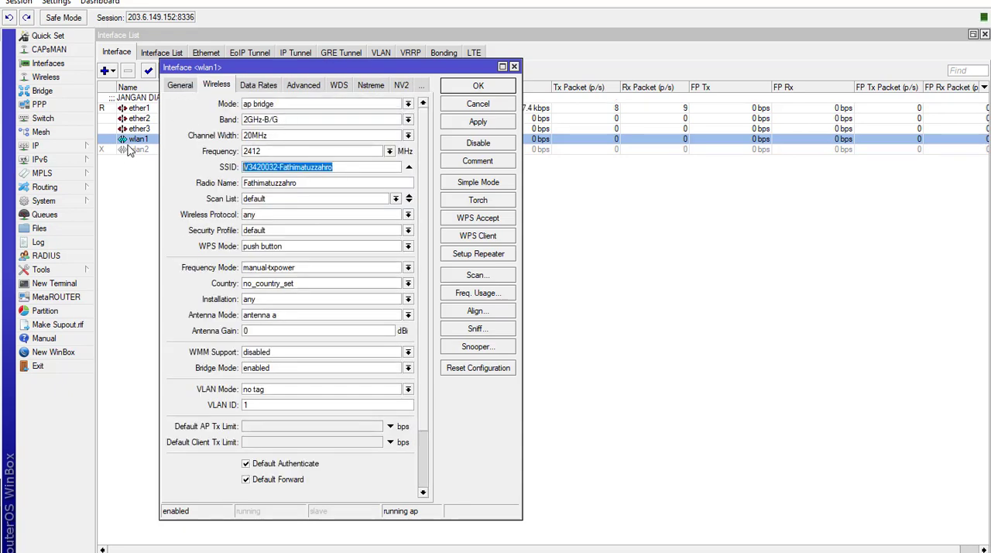
type("WDS-Kita")
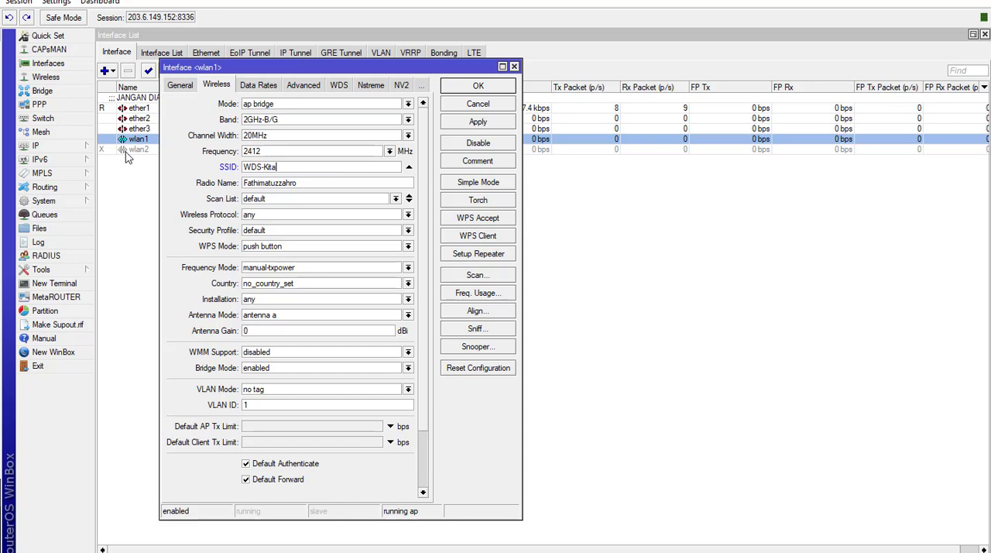
left_click(390, 152)
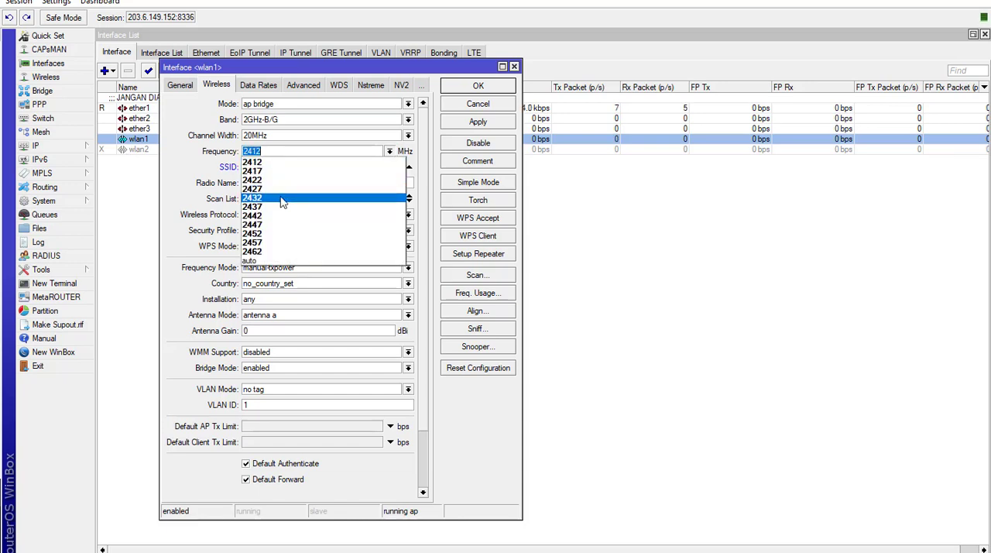
left_click(280, 189)
- Set wlan1's radio name to MKT-2 and its WPS mode to disabled, and apply the settings
left_click(294, 183)
left_click_drag(294, 183, 174, 172)
type("MKT-2")
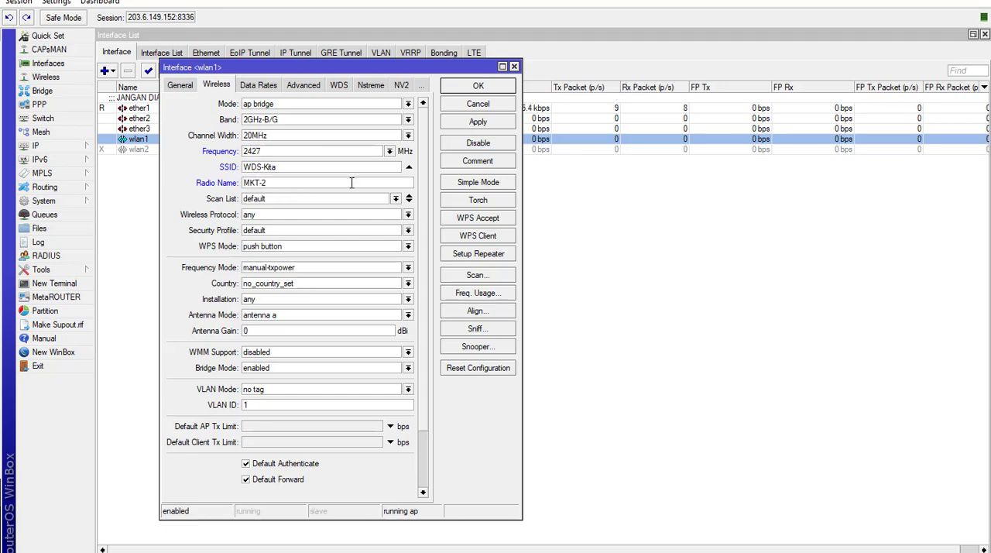
left_click(407, 246)
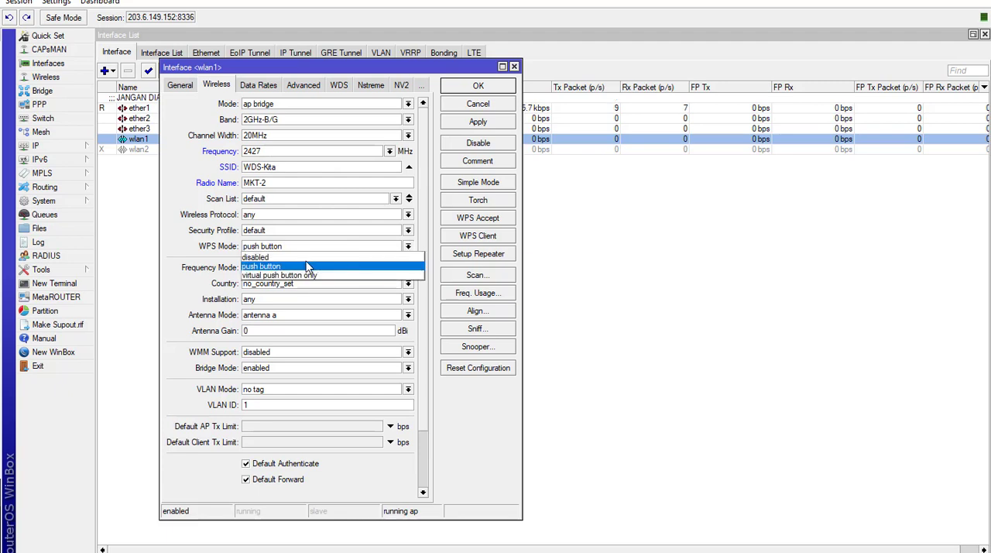
left_click(288, 255)
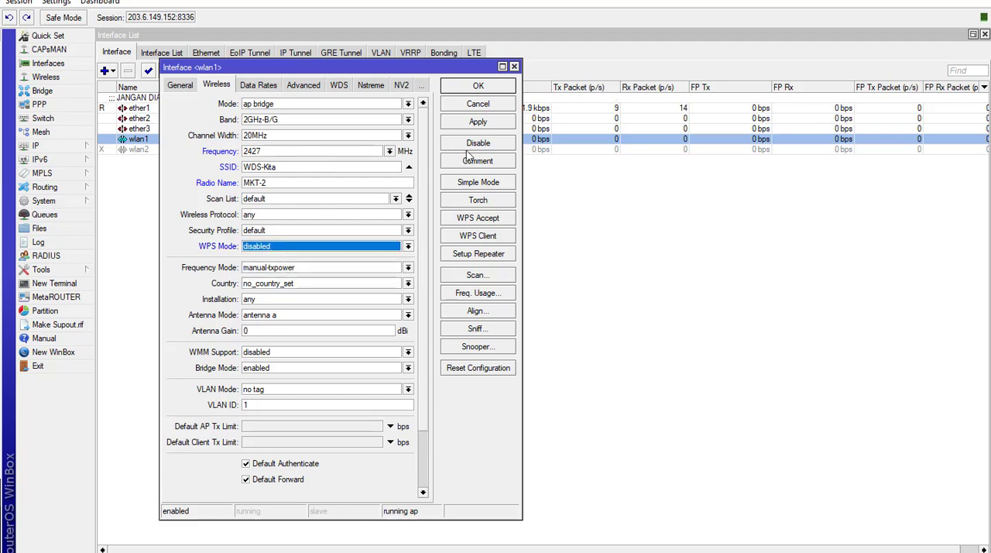
left_click(476, 124)
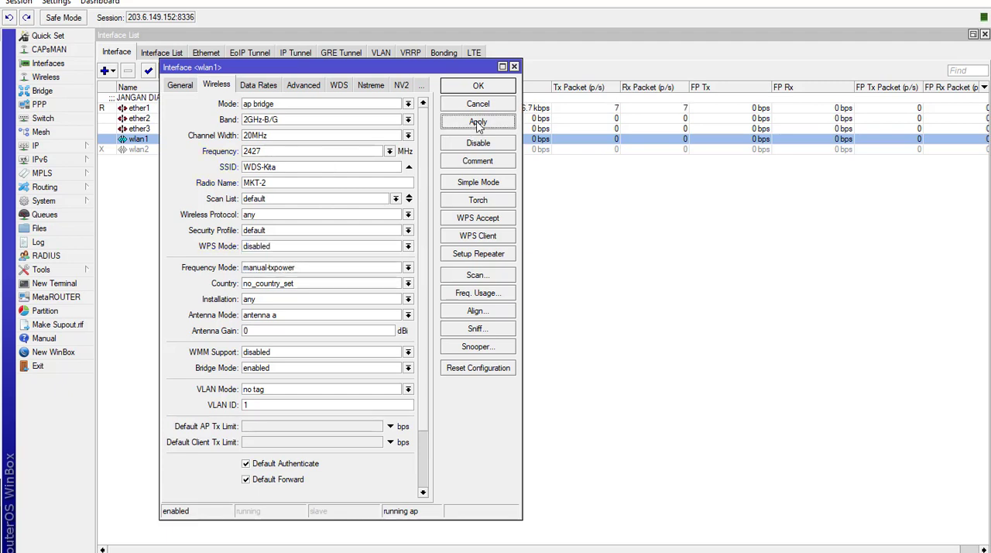
- Set wlan1's WDS mode to dynamic mesh, and apply and close its settings
left_click(338, 87)
left_click(277, 106)
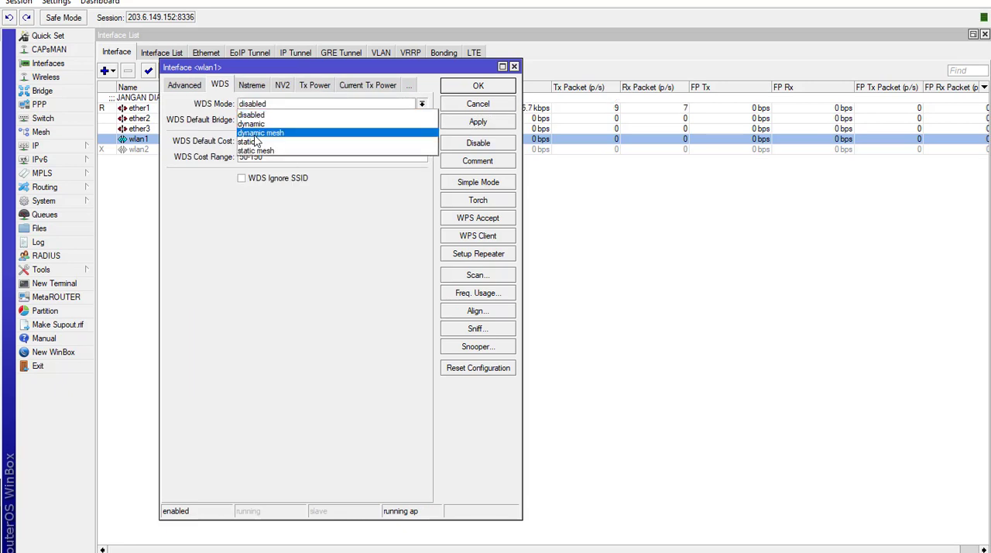
left_click(249, 144)
left_click(462, 124)
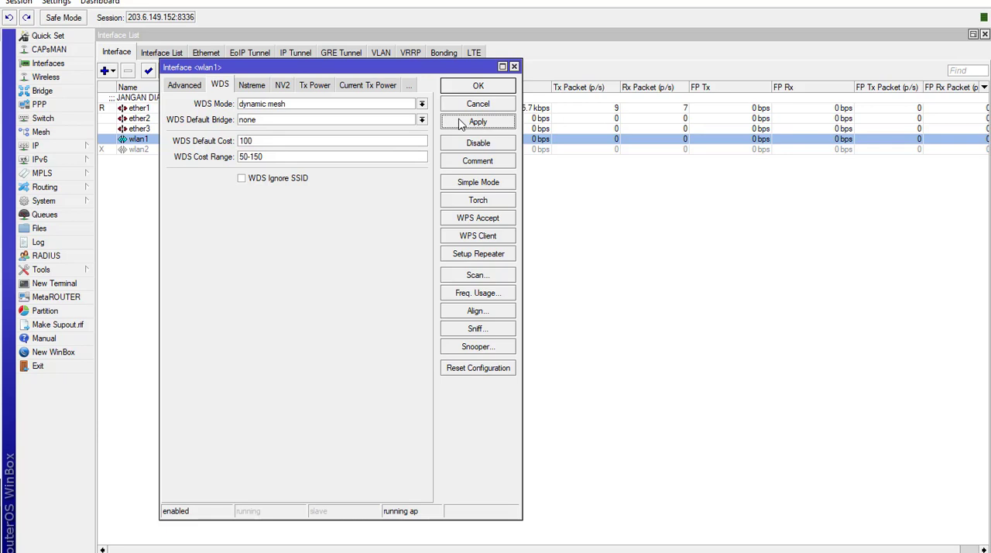
left_click(474, 87)
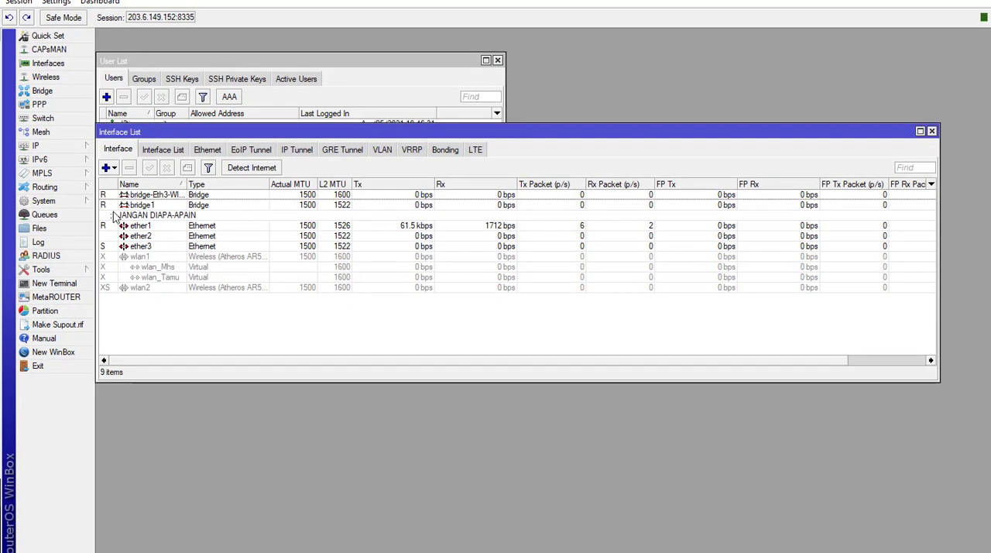
- Reset the wireless configuration of wlan1 and wlan2 in the session on port 8335
left_click(149, 258)
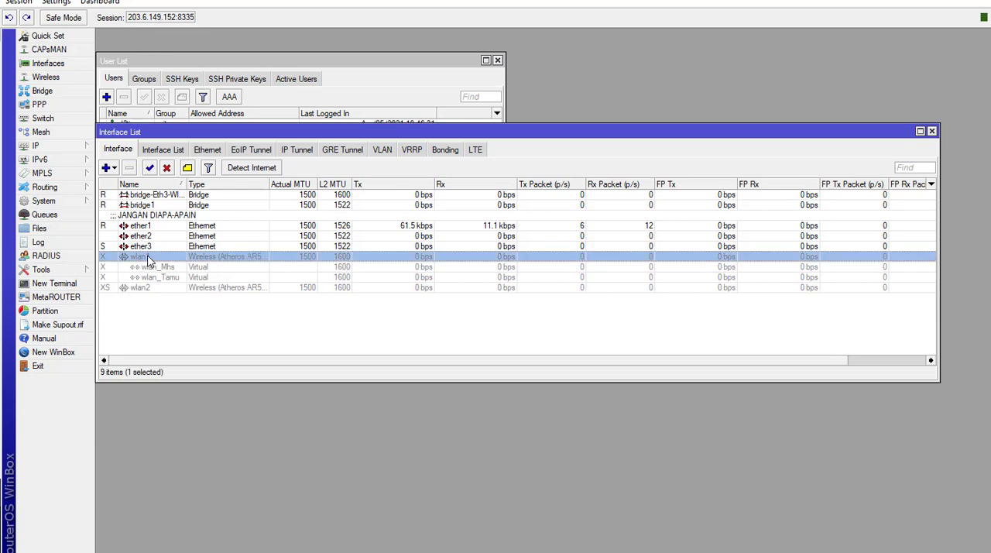
double_click(149, 260)
left_click(652, 396)
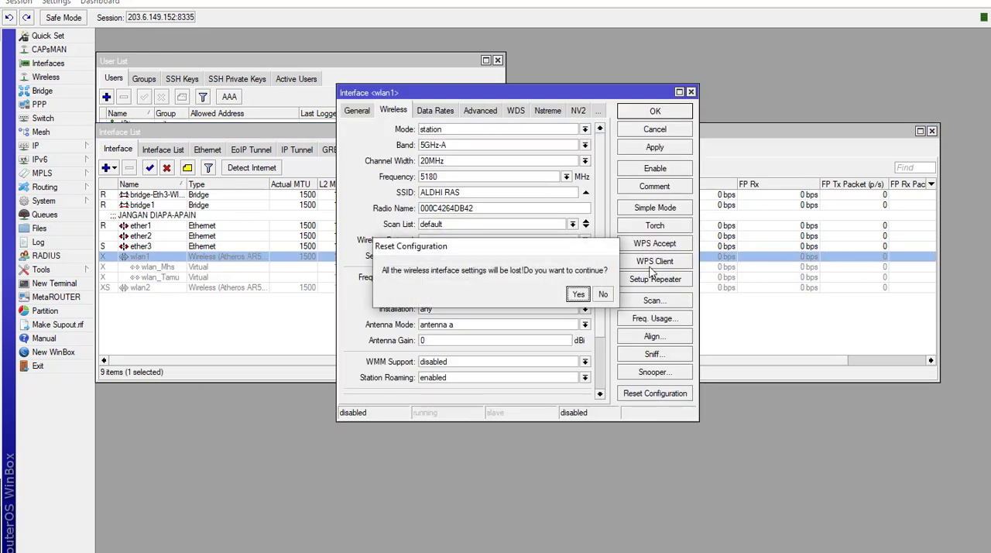
left_click(580, 295)
left_click(643, 112)
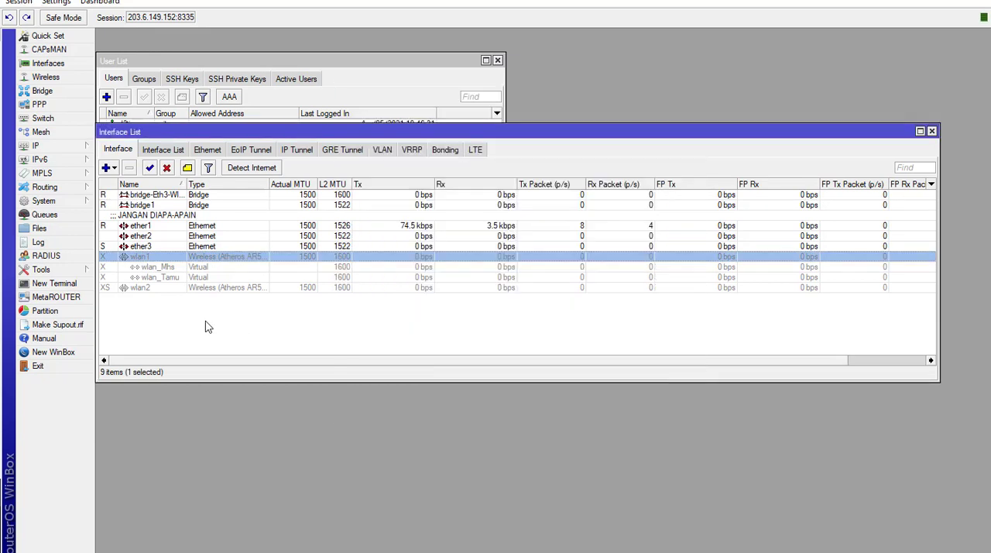
double_click(211, 289)
left_click(655, 394)
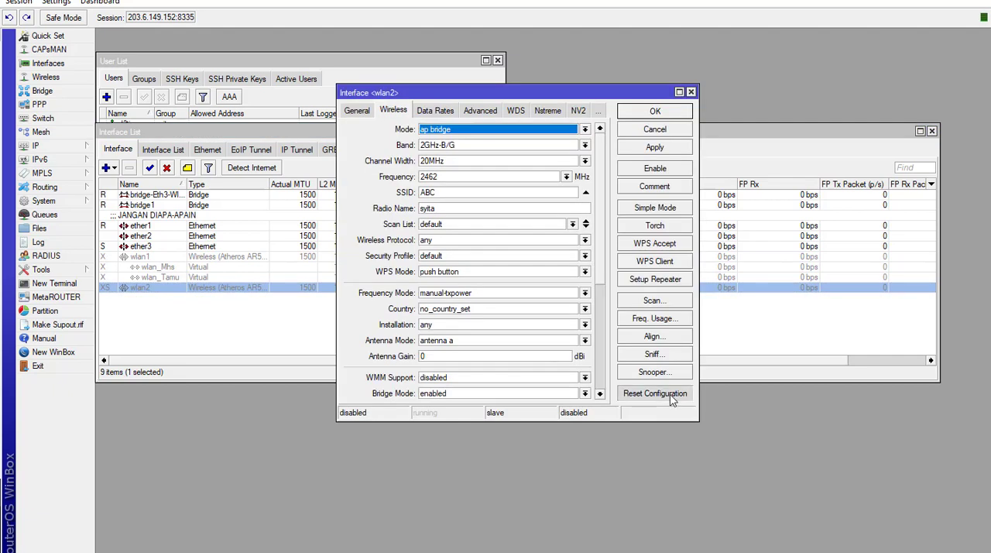
left_click(579, 295)
- Remove the virtual interfaces wlan_Mhs and wlan_Tamu and both bridge interfaces from the interface list
left_click(174, 268)
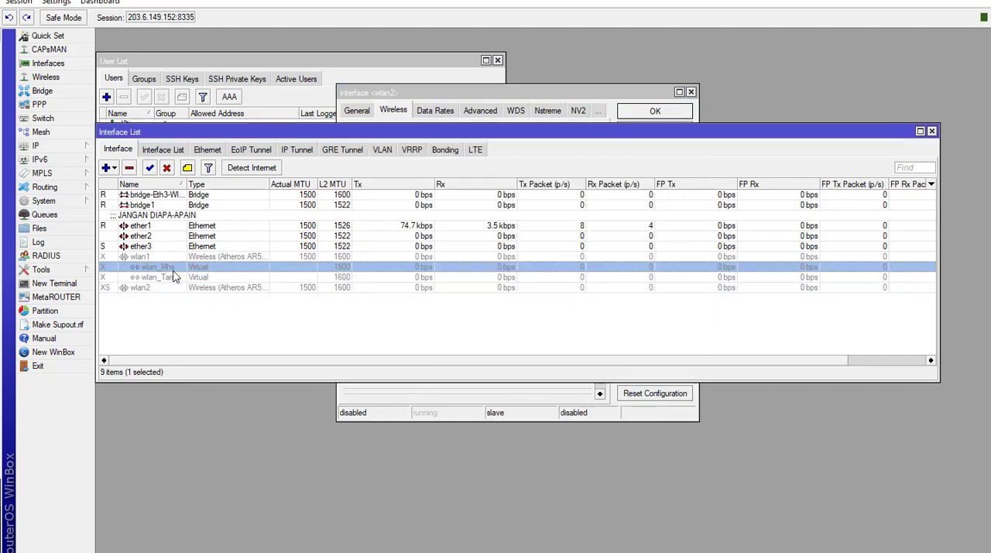
left_click(168, 278, "ctrl")
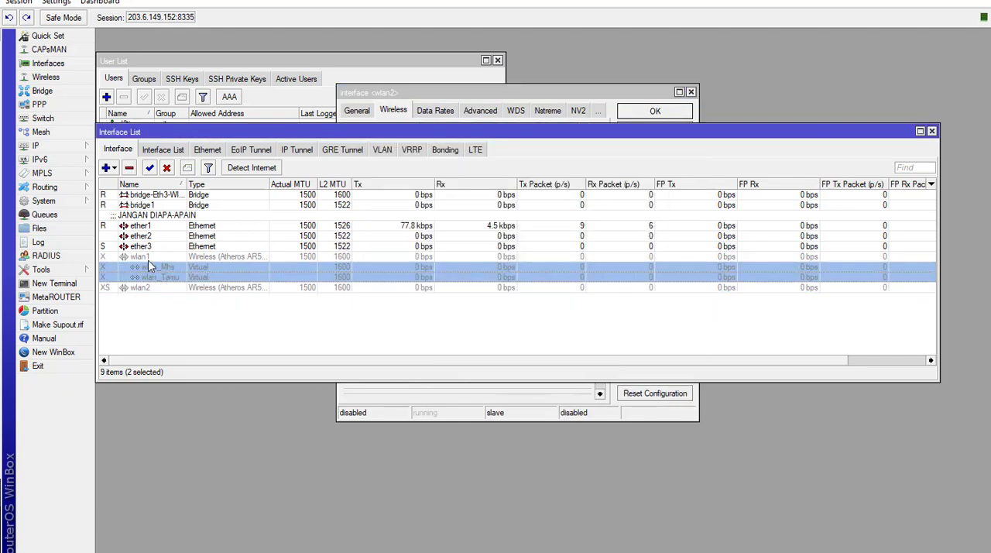
left_click(129, 167)
left_click(143, 199)
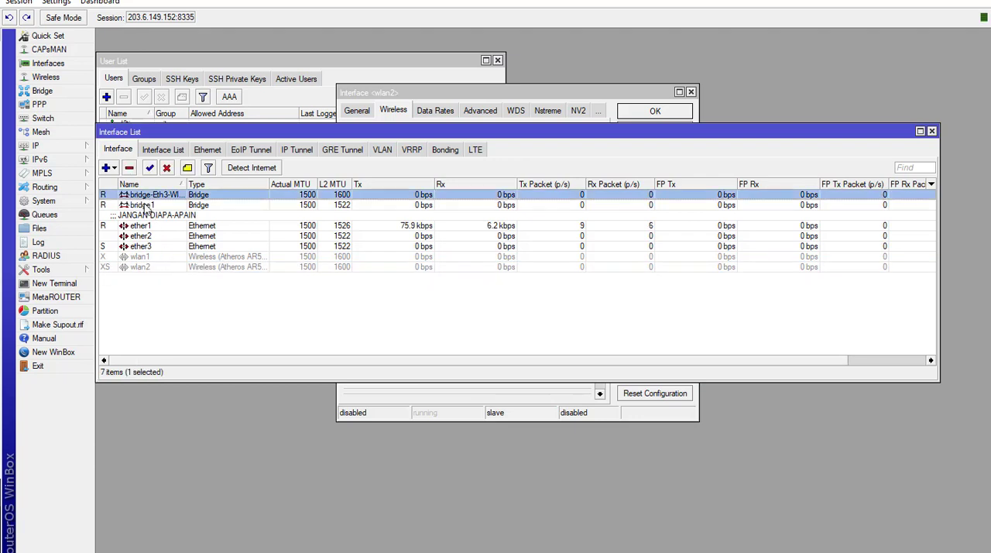
left_click(143, 204, "ctrl")
left_click(129, 167)
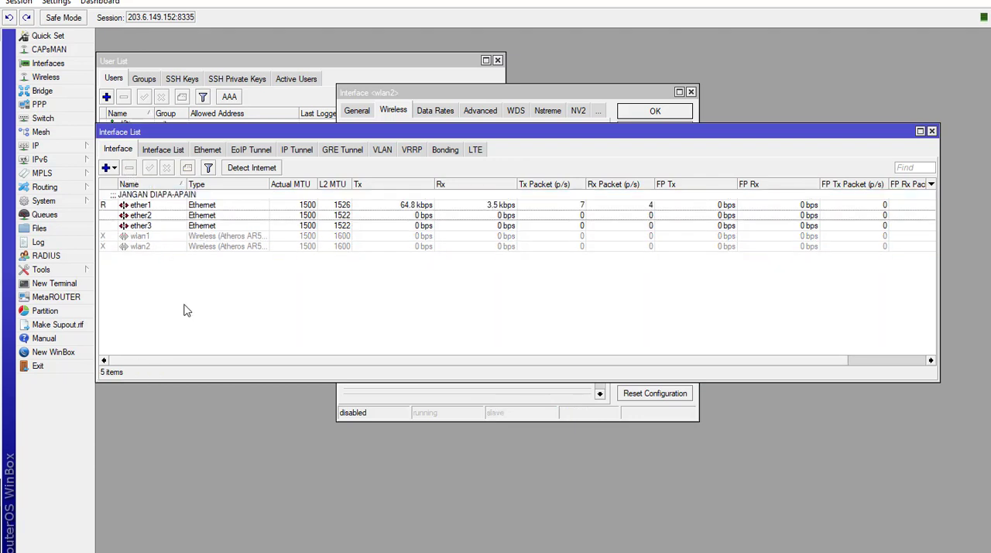
- Remove every IP address from the address list except 172.45.0.35/24 on ether1
left_click(62, 148)
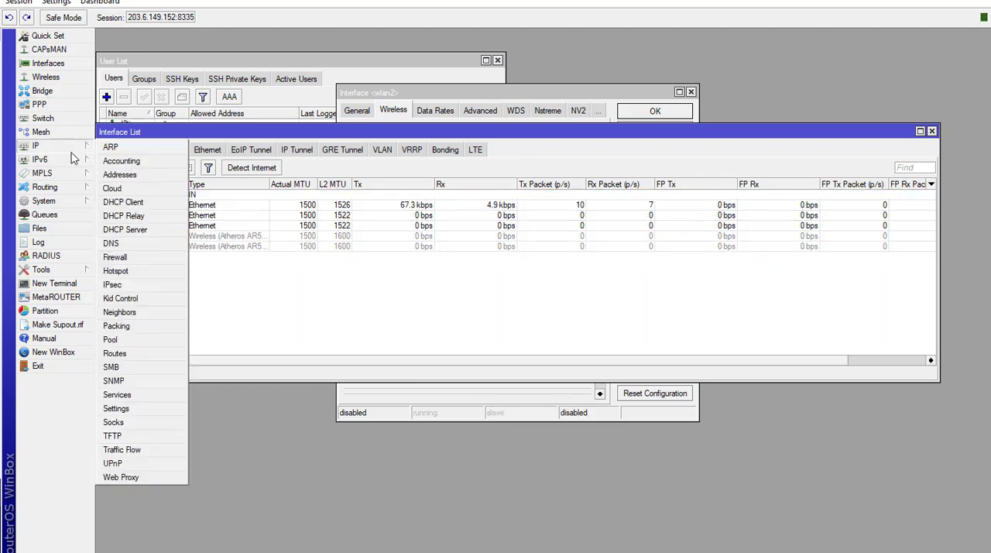
left_click(116, 175)
left_click(474, 241)
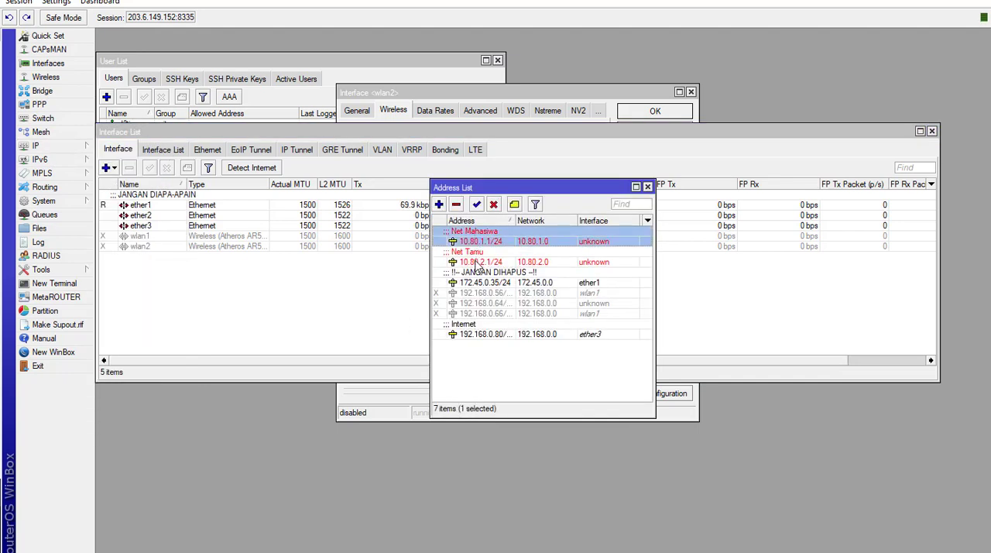
left_click(473, 262, "ctrl")
left_click(458, 206)
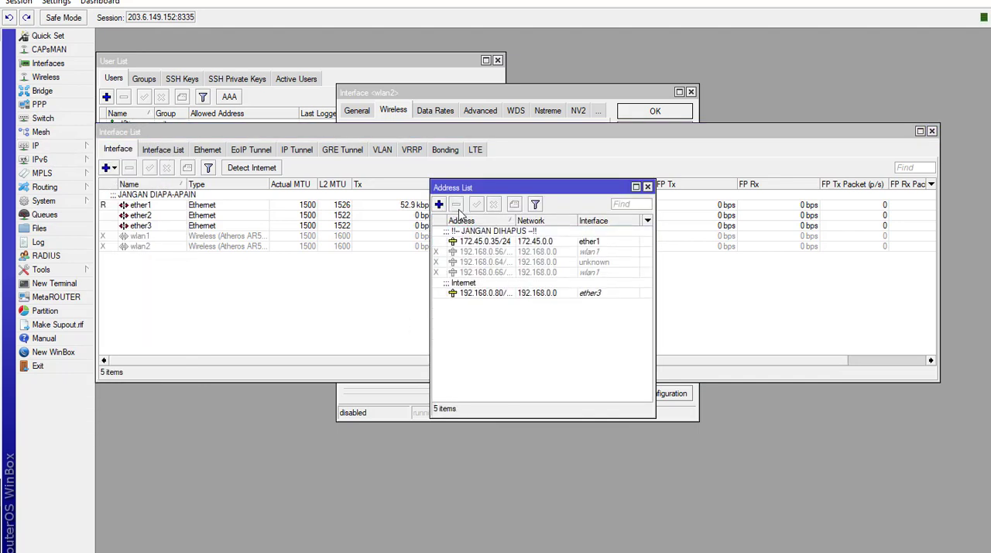
left_click(488, 253)
left_click(482, 274, "shift")
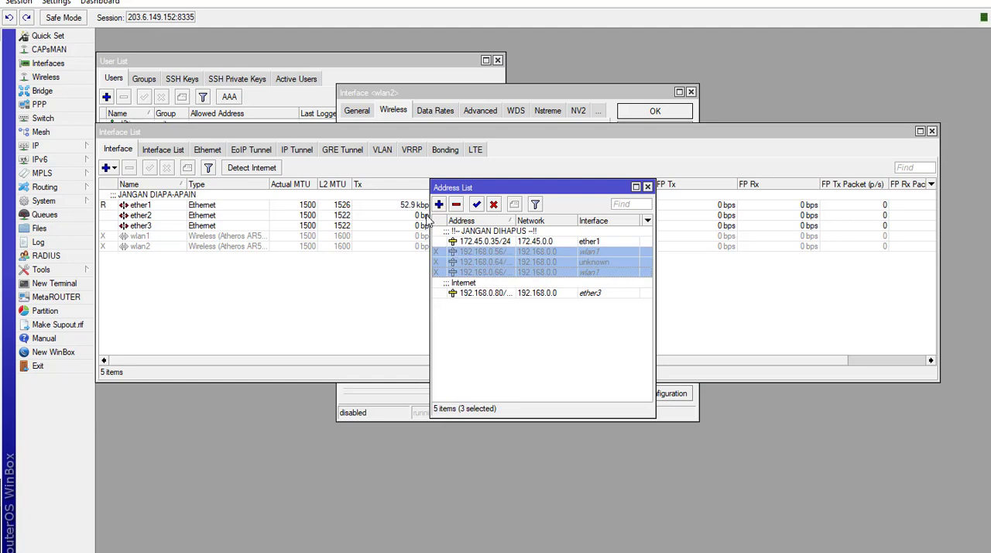
left_click(456, 204)
left_click(479, 264)
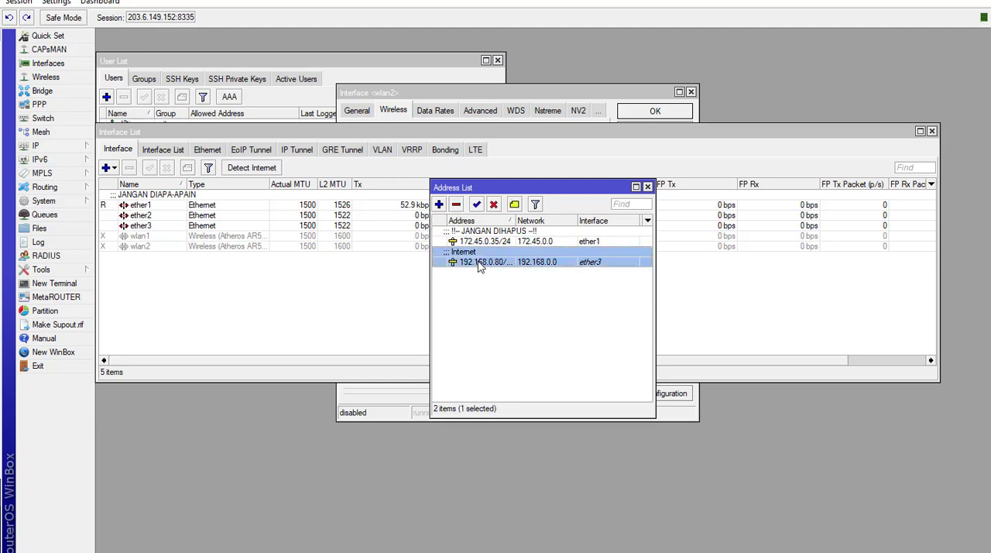
left_click(456, 205)
- Remove the leftover ether3 and wlan2 entries from the bridge ports
left_click(317, 308)
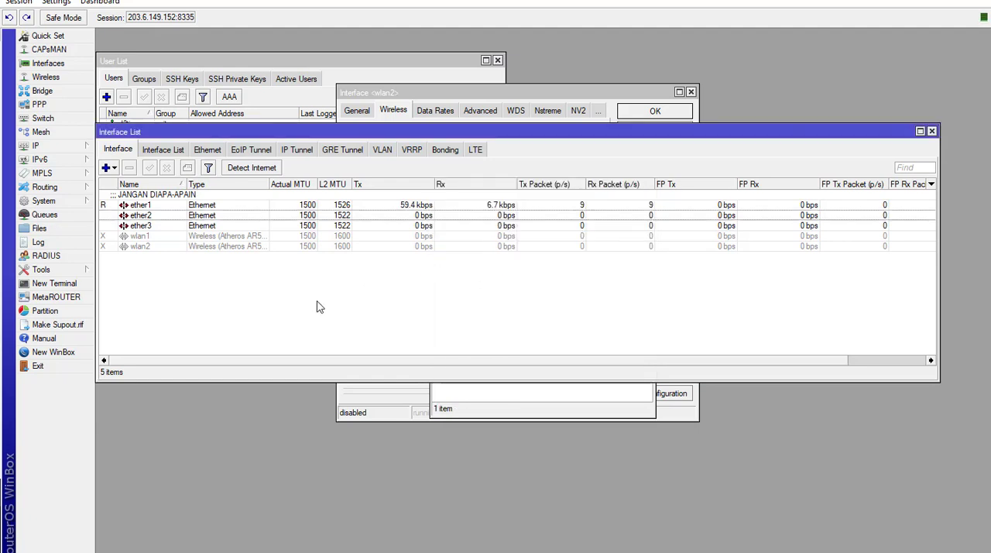
left_click(47, 91)
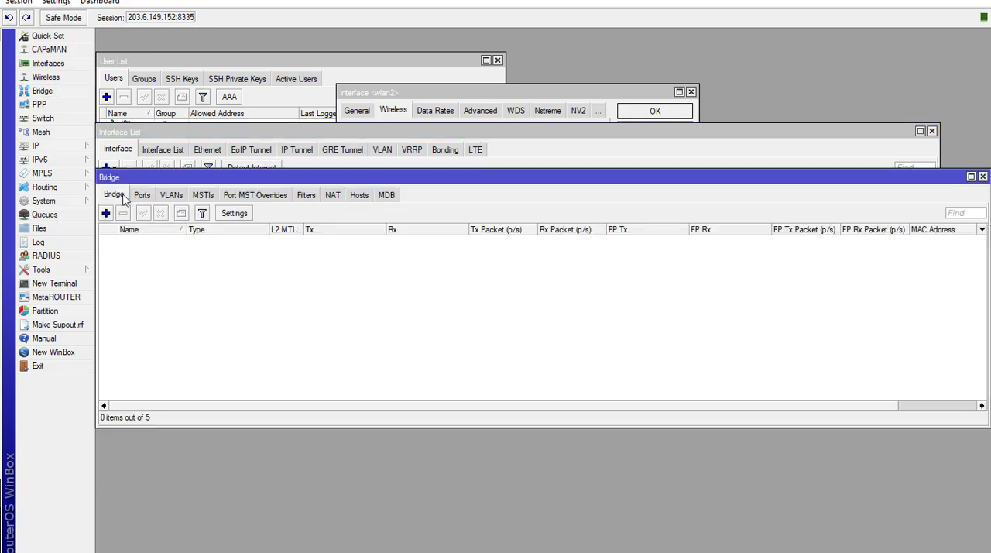
left_click(142, 197)
left_click_drag(164, 240, 164, 251)
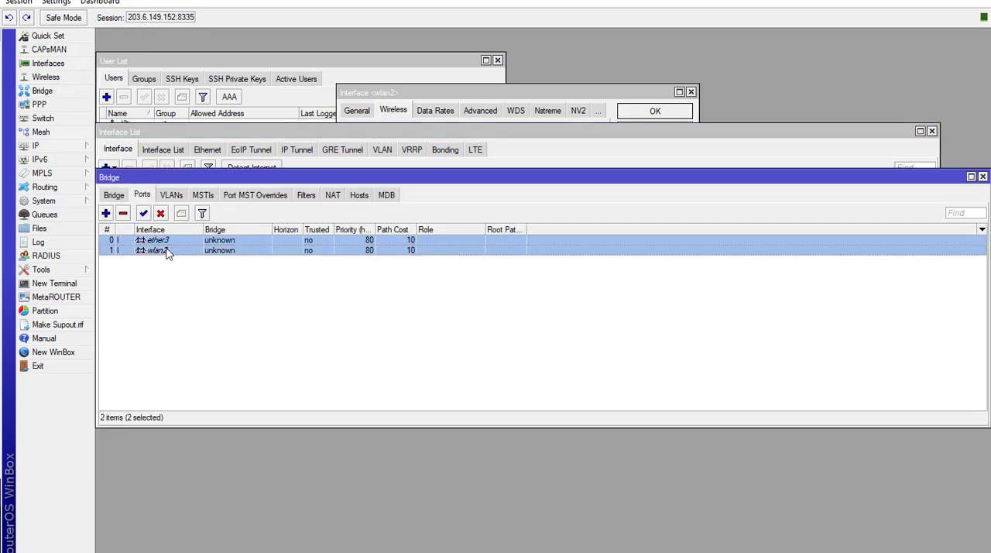
left_click(123, 214)
- Enable the wlan1 interface in the interface list
left_click(243, 159)
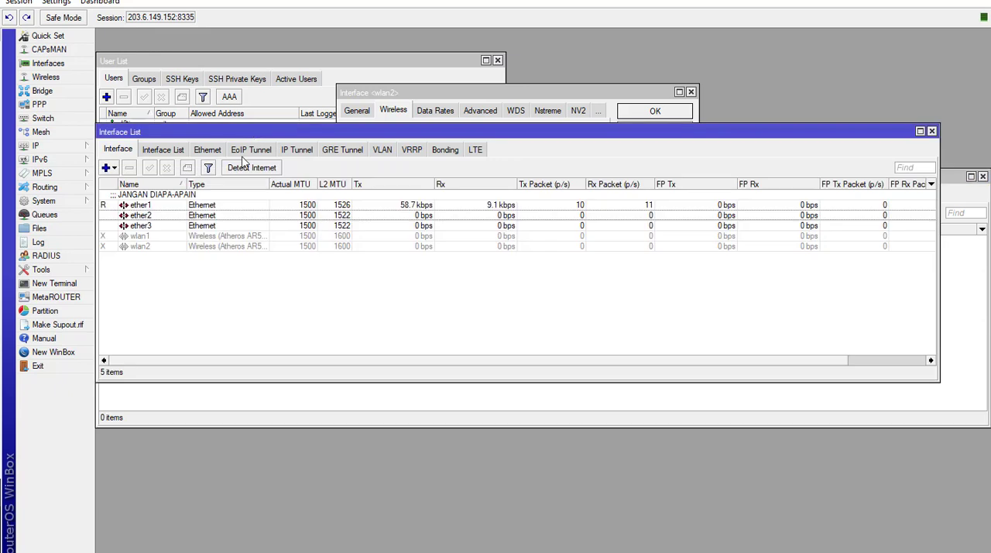
left_click(163, 239)
left_click(150, 167)
- Set wlan1's mode to ap bridge and its band to 2GHz-B/G in its wireless settings
double_click(192, 236)
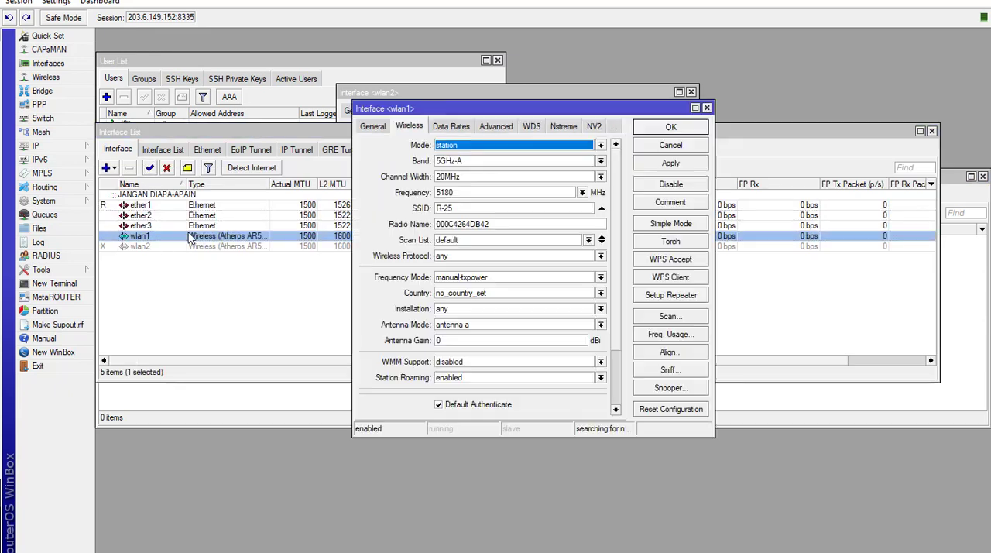
left_click(506, 144)
left_click(461, 166)
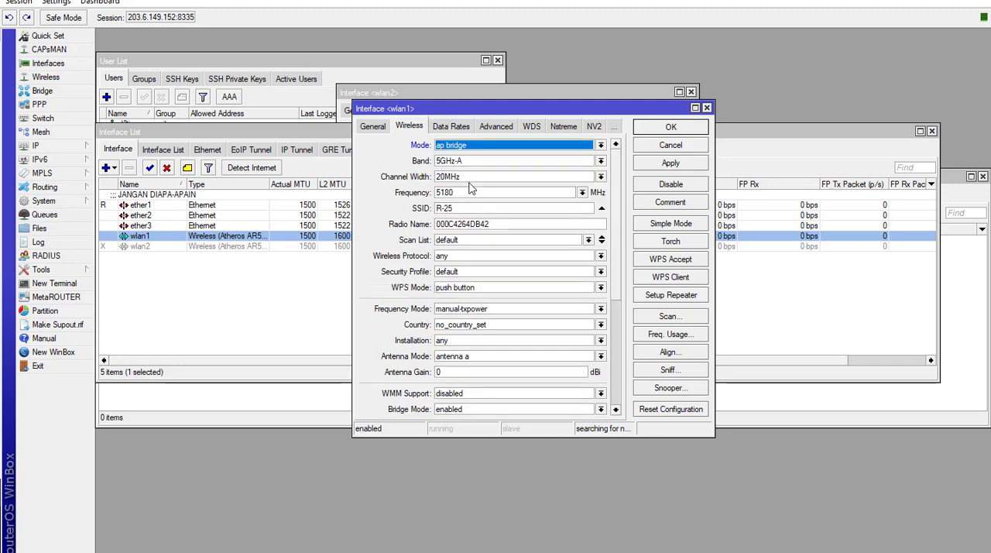
left_click(486, 161)
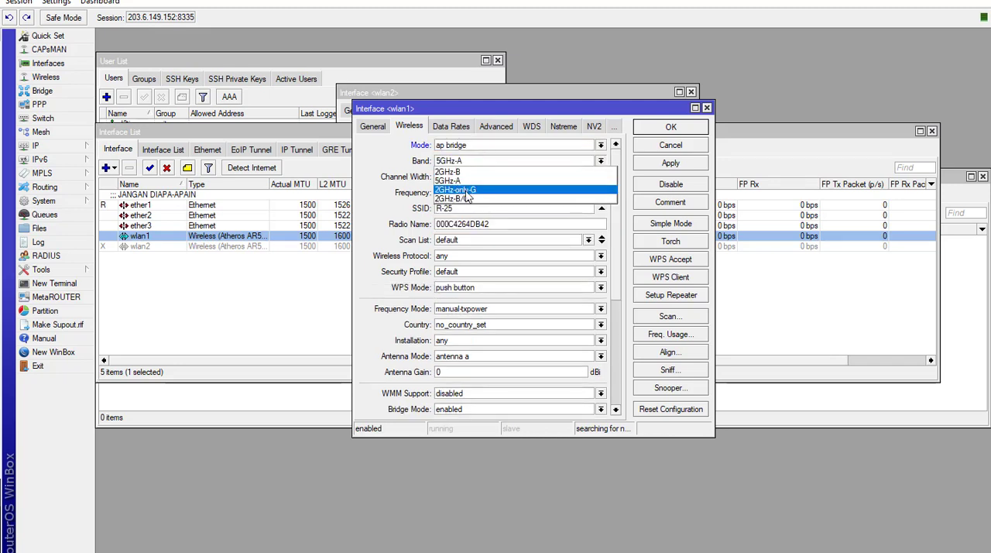
left_click(466, 206)
- Set wlan1's frequency to 2427 MHz and its SSID to WDS-Kita
left_click(581, 192)
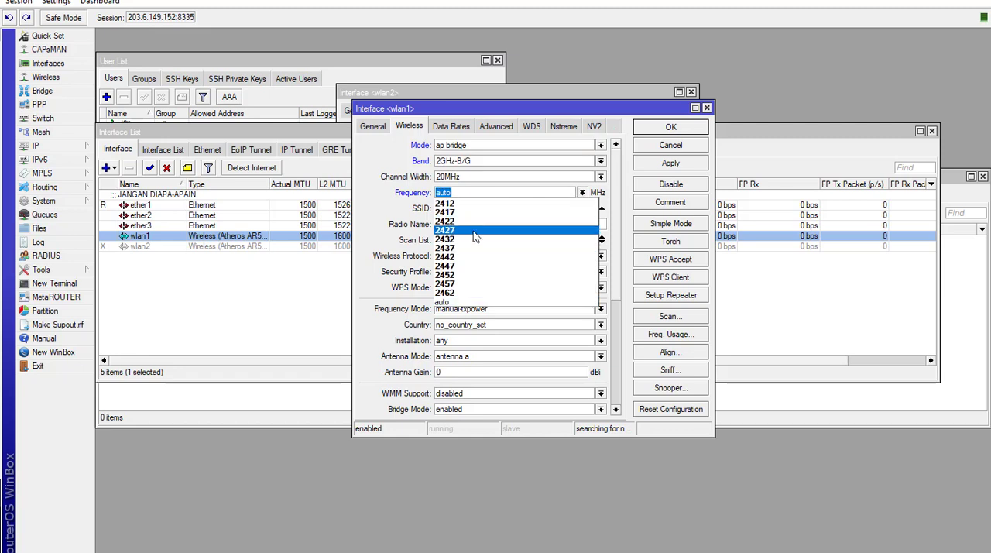
left_click(473, 231)
left_click_drag(485, 208, 399, 211)
type("WDS-Kita")
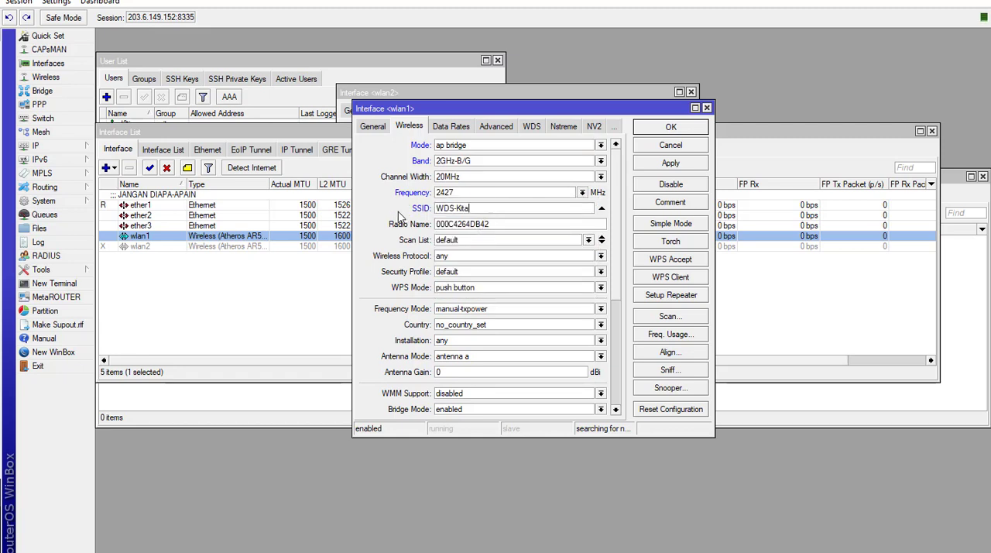
- Set wlan1's radio name to MKT-2 and apply the wireless settings
left_click_drag(500, 223, 393, 218)
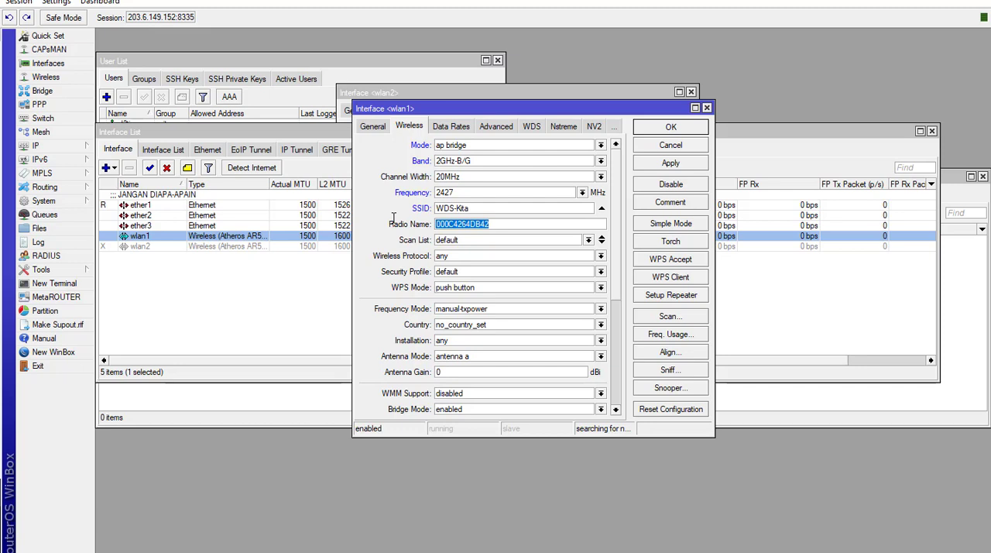
type("MKT-2")
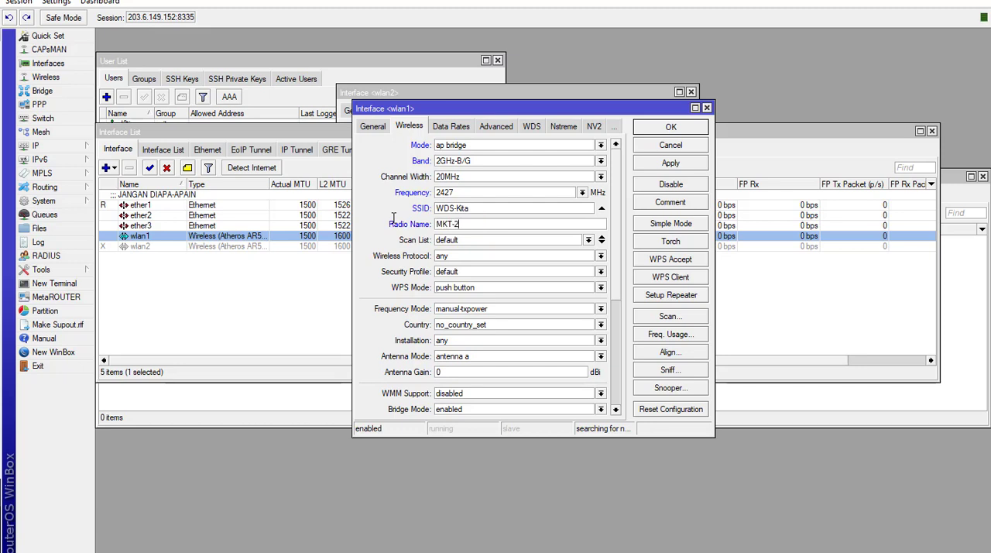
left_click(675, 164)
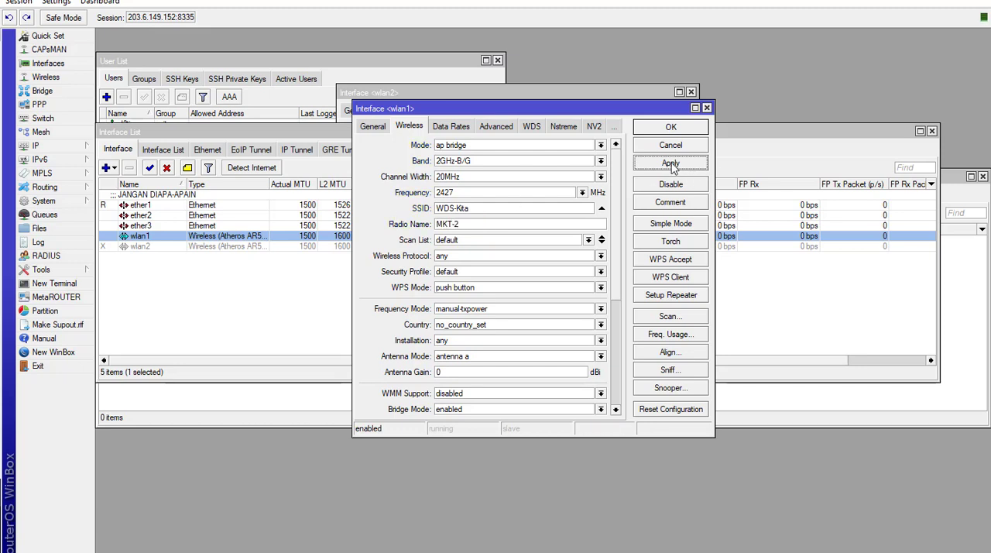
- Set wlan1's WDS mode to dynamic mesh in the port 8335 session, and apply and close its settings
left_click(534, 128)
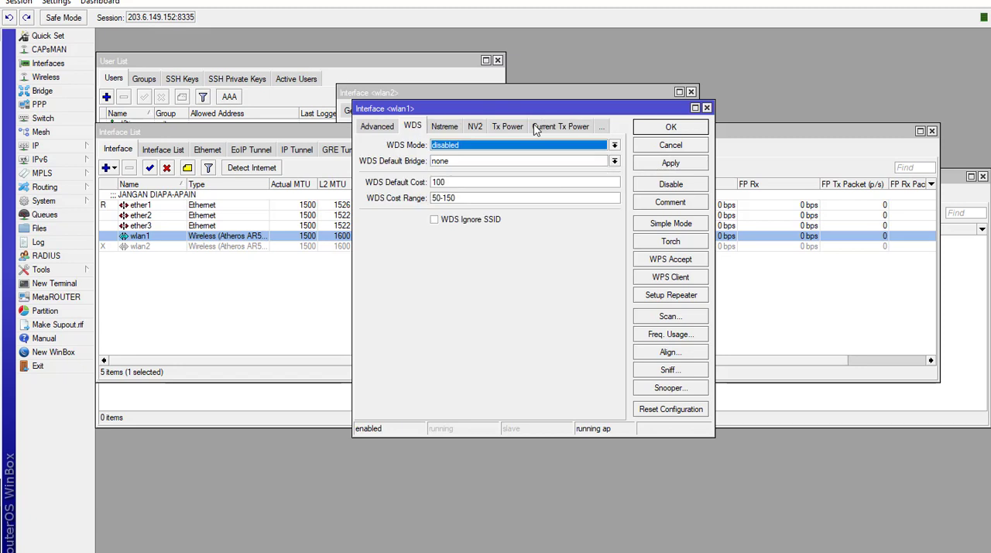
left_click(502, 147)
left_click(479, 174)
left_click(655, 164)
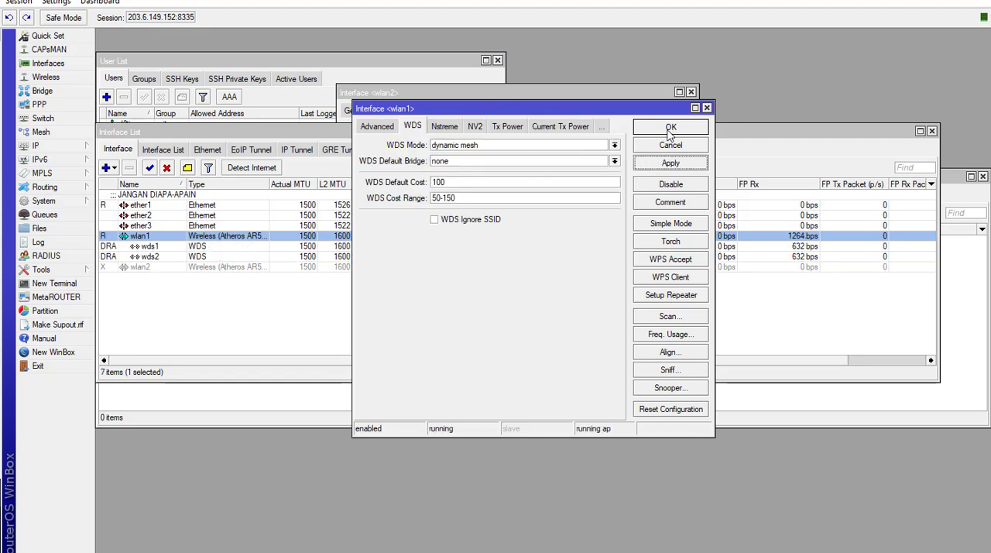
left_click(670, 129)
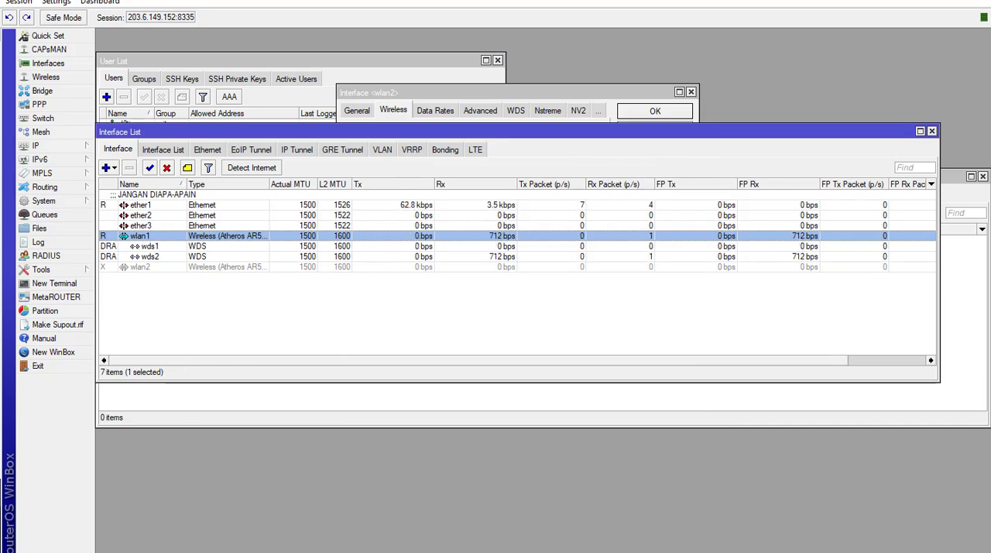
- Switch to the WinBox session on port 8337 and disable wlan2 there
mouse_move(225, 549)
left_click(225, 507)
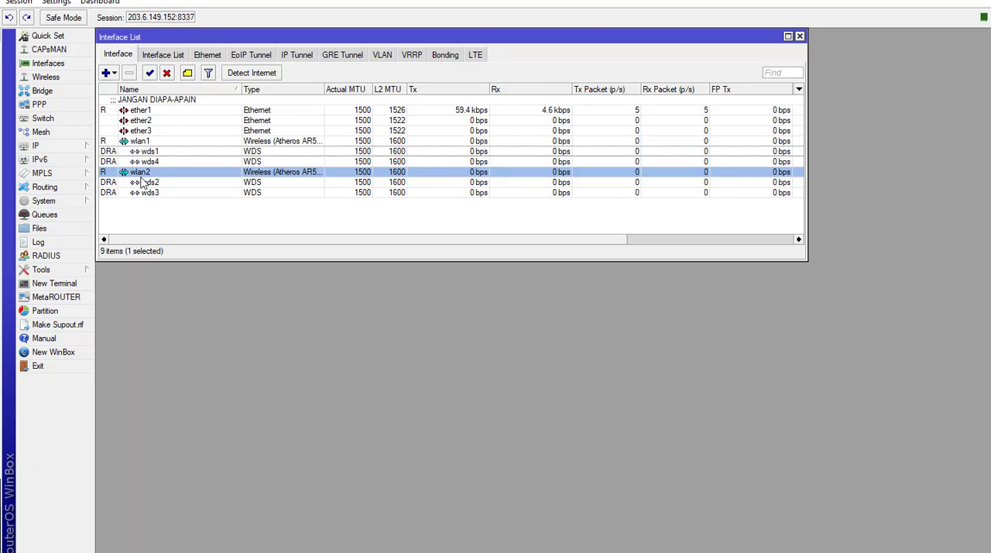
left_click(166, 72)
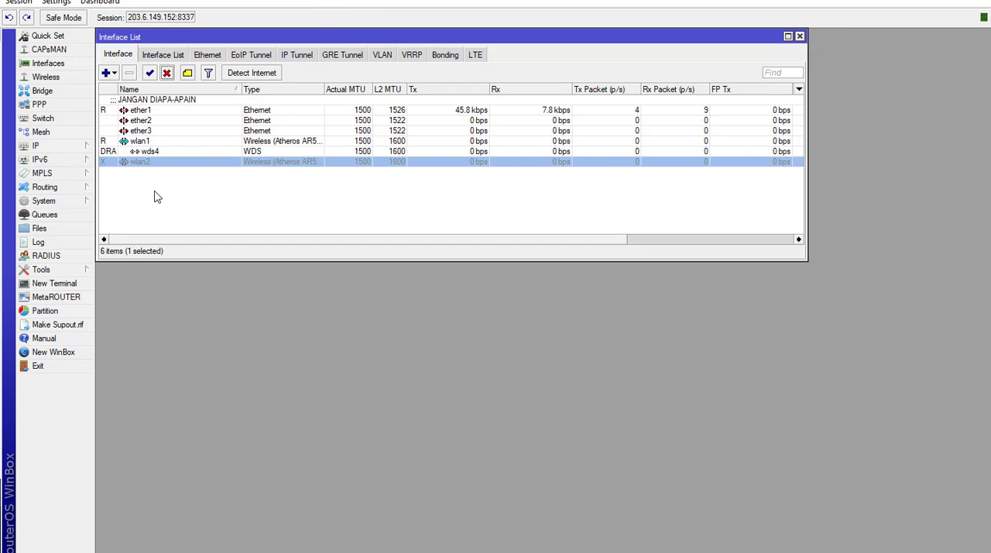
- Choose a different WDS mode for wlan1 in the port 8337 session, and apply and close its settings
double_click(163, 141)
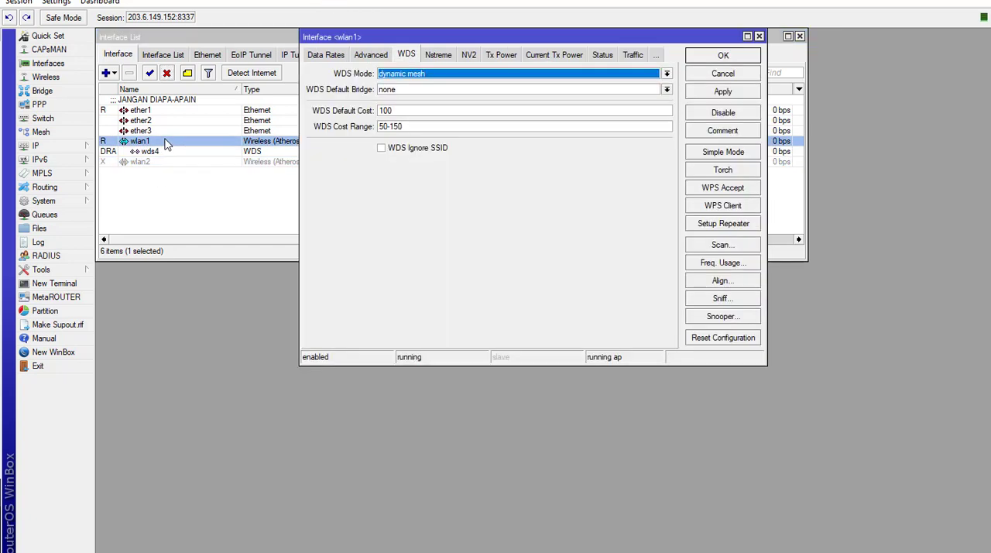
left_click(431, 75)
left_click(434, 93)
left_click(739, 93)
left_click(743, 56)
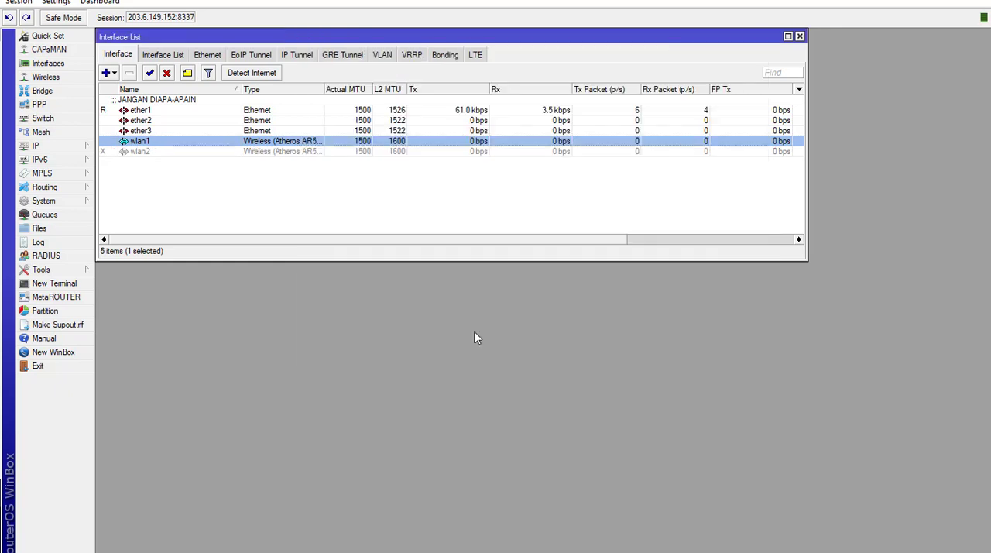
- Switch to the WinBox session on port 8335, choose a WDS mode for wlan1, and apply and close its settings
mouse_move(209, 552)
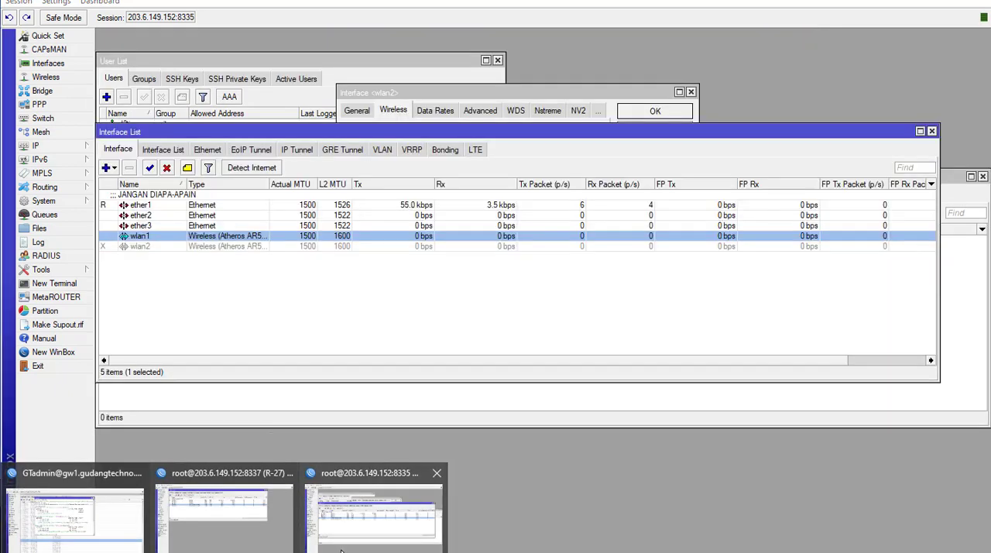
left_click(340, 542)
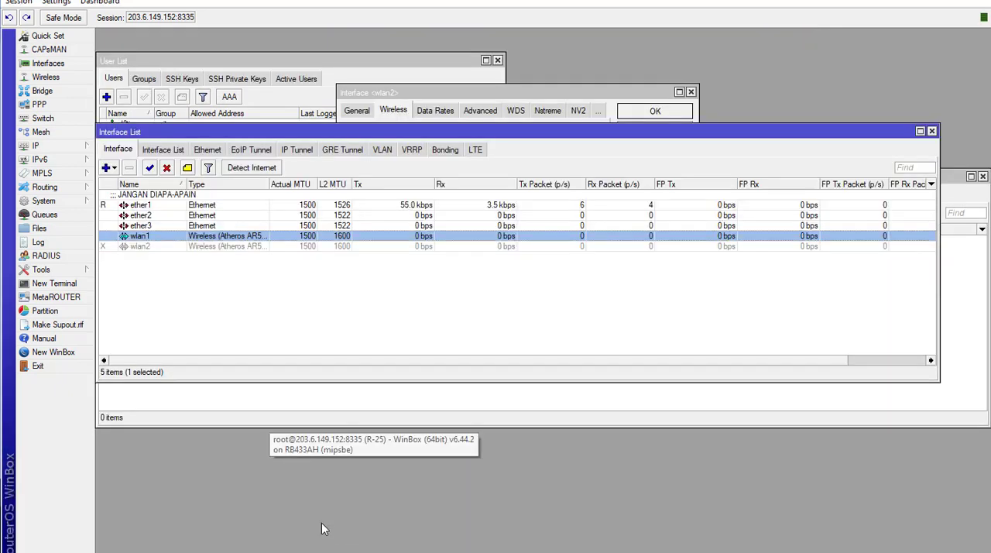
double_click(175, 239)
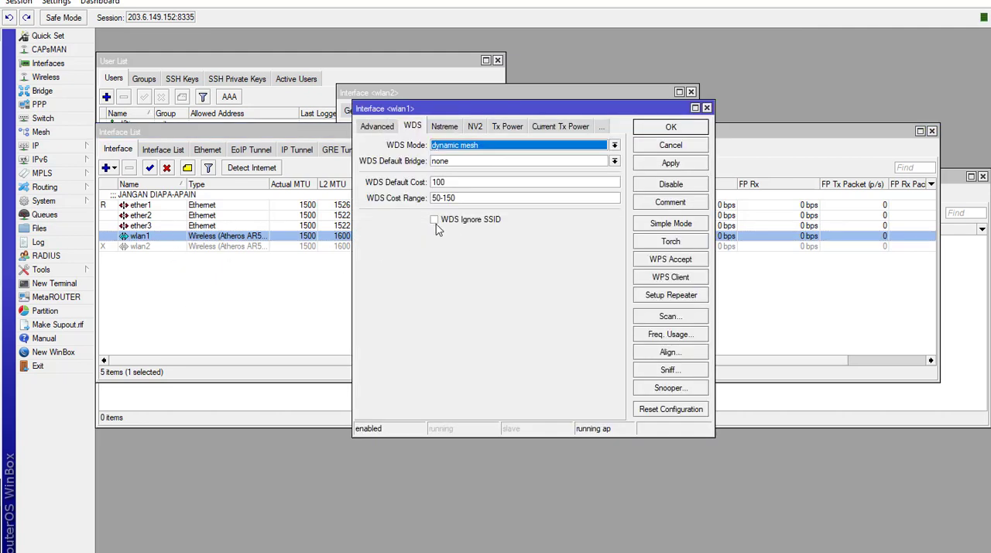
left_click(469, 146)
left_click(468, 166)
left_click(670, 163)
left_click(670, 129)
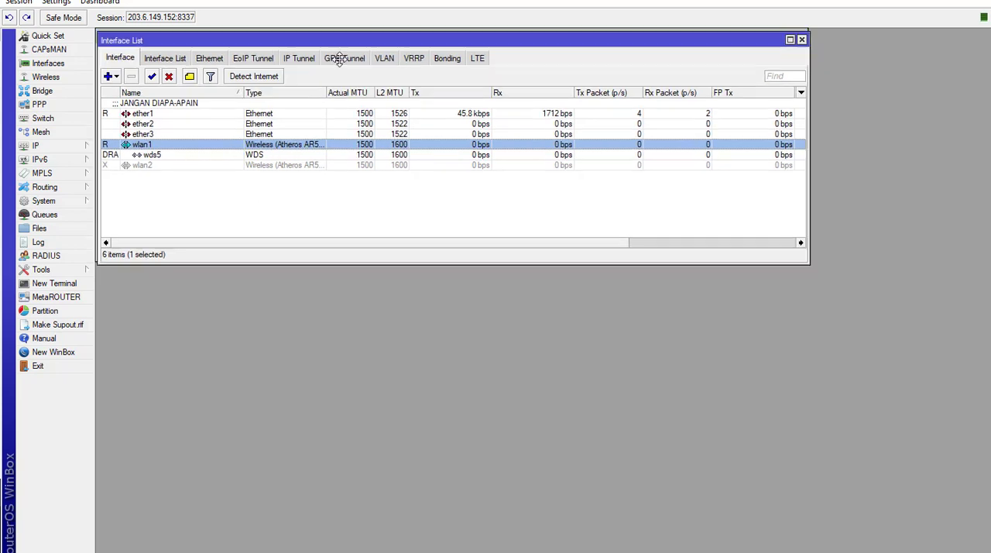
- In the port 8337 session, rearrange the interface list and examine the WDS entry wds5 beneath wlan1
left_click_drag(326, 39, 431, 138)
left_click(250, 291)
left_click(251, 250)
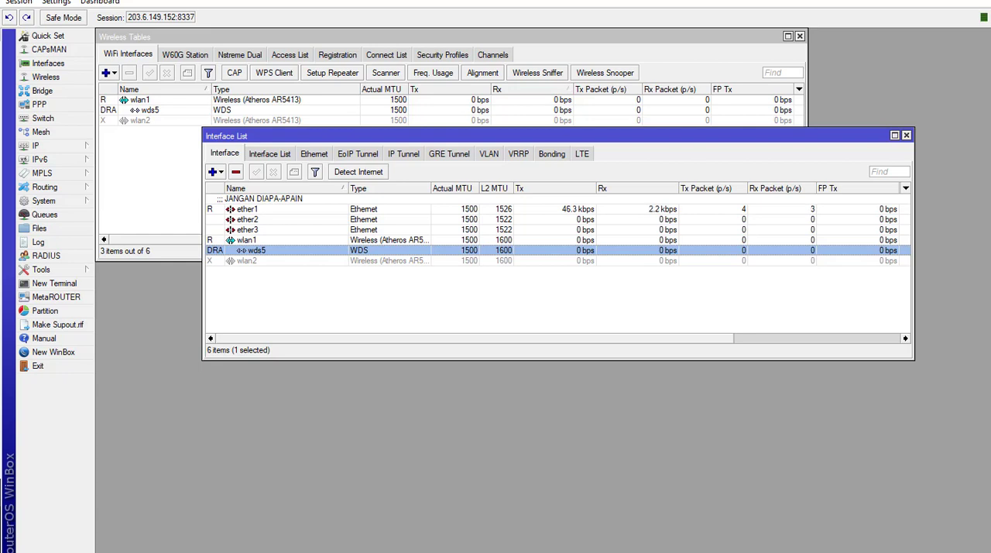
key("alt+Tab")
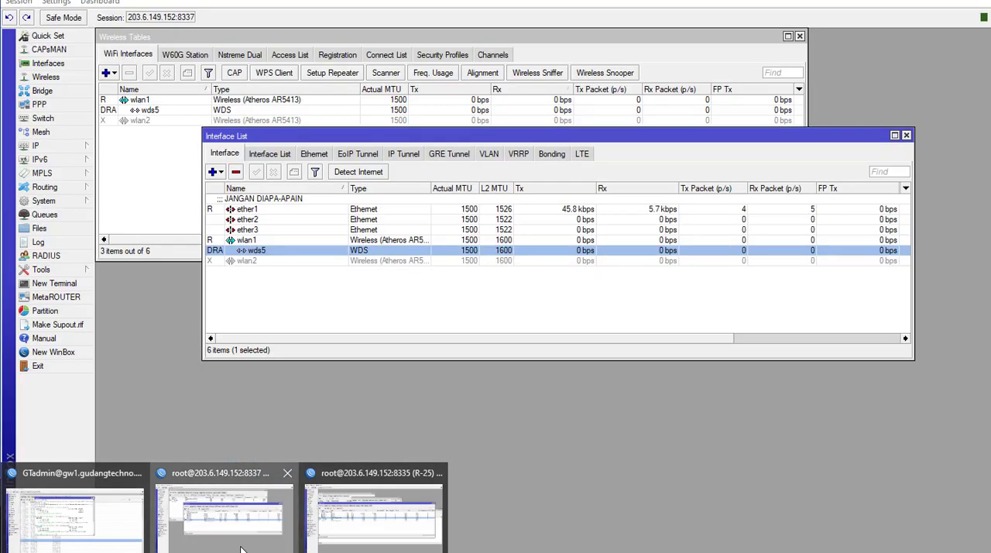
left_click(252, 522)
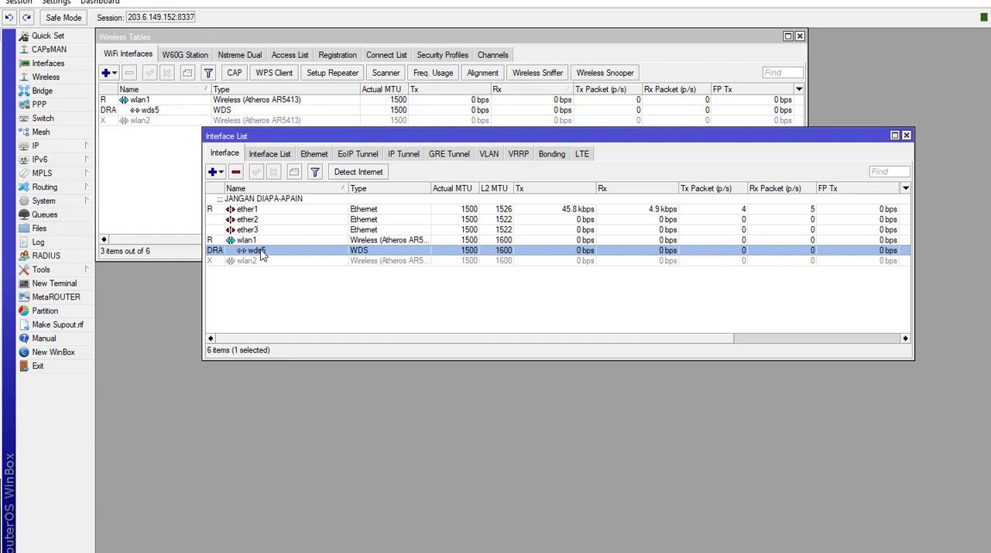
left_click_drag(353, 134, 313, 147)
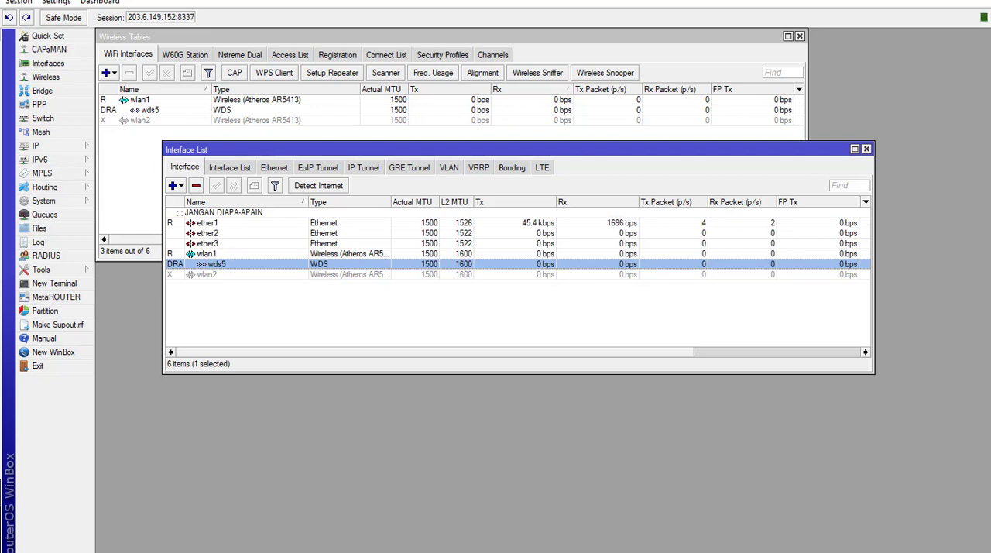
- Switch to the PDF editor and view the Full WDS Mesh diagram in the Wireless WDS Mesh document
mouse_move(224, 551)
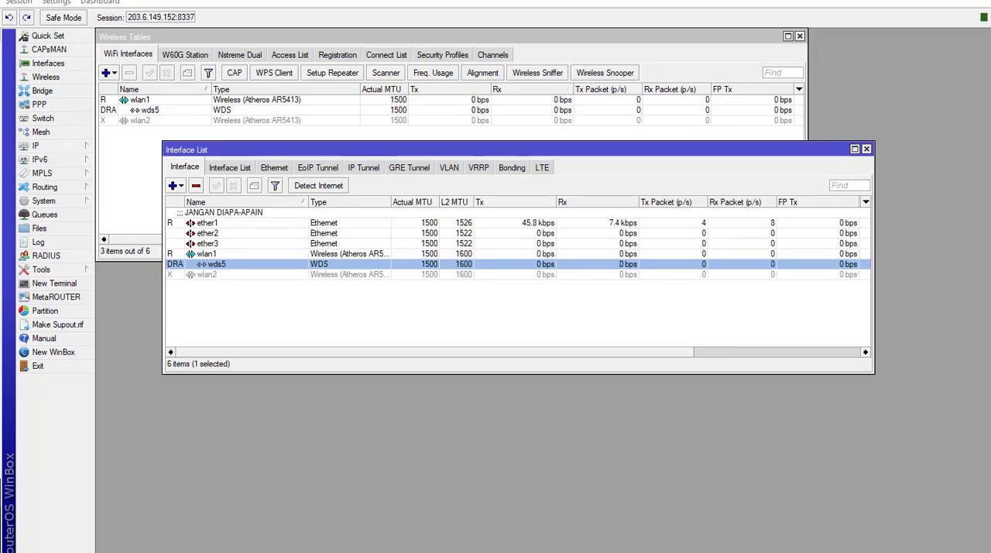
left_click(271, 552)
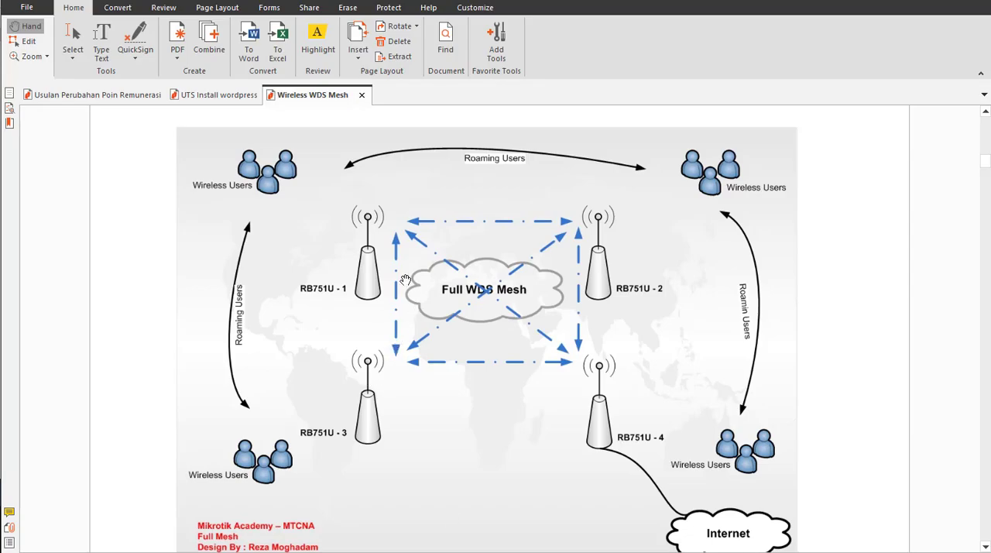
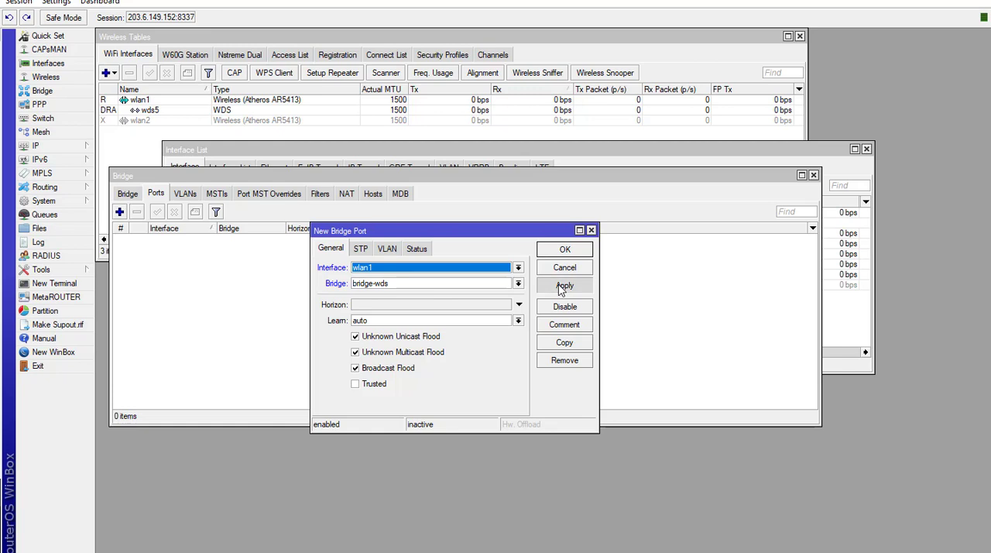
- In the port 8337 session, finish adding wlan1 to bridge-wds, set its WDS default bridge to bridge-wds, and return to the bridge ports
left_click(564, 249)
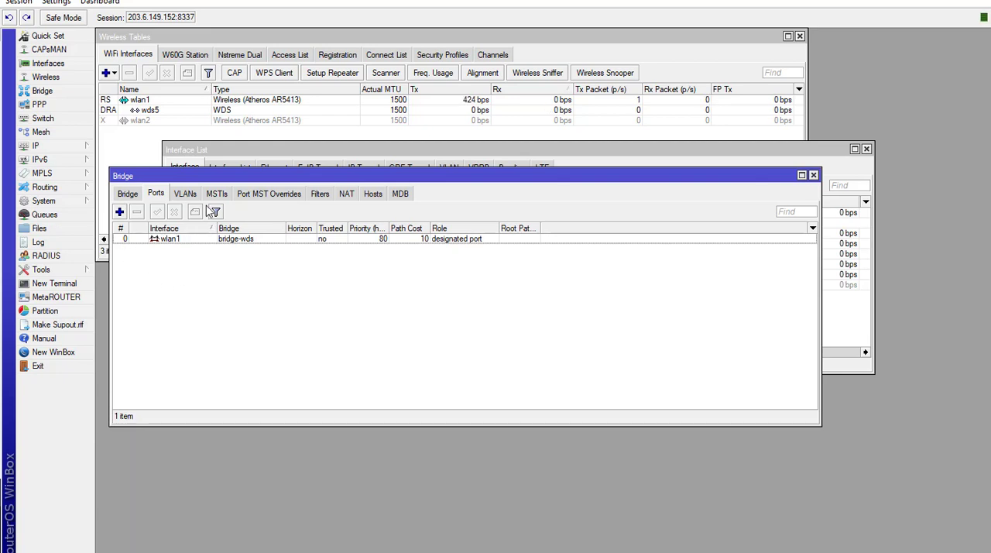
double_click(135, 100)
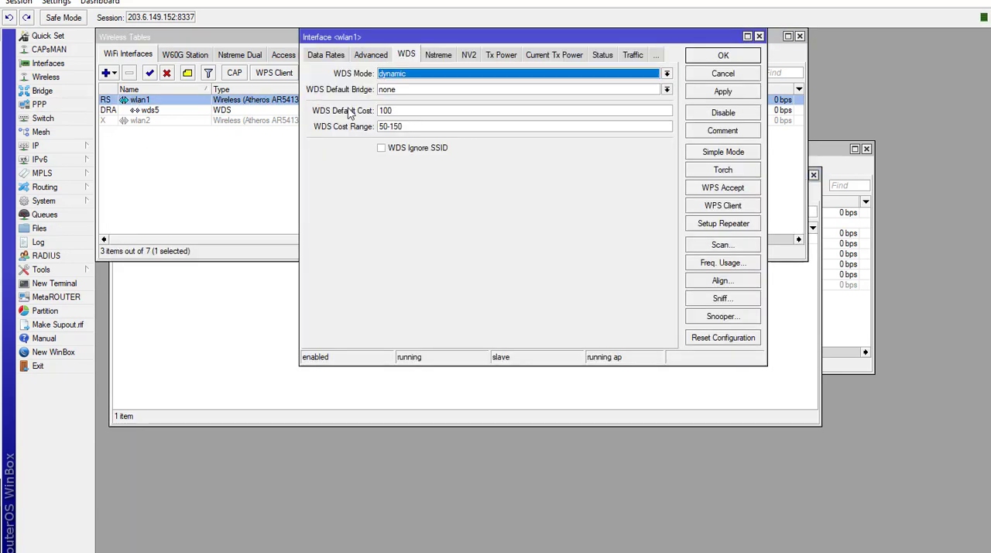
left_click(398, 90)
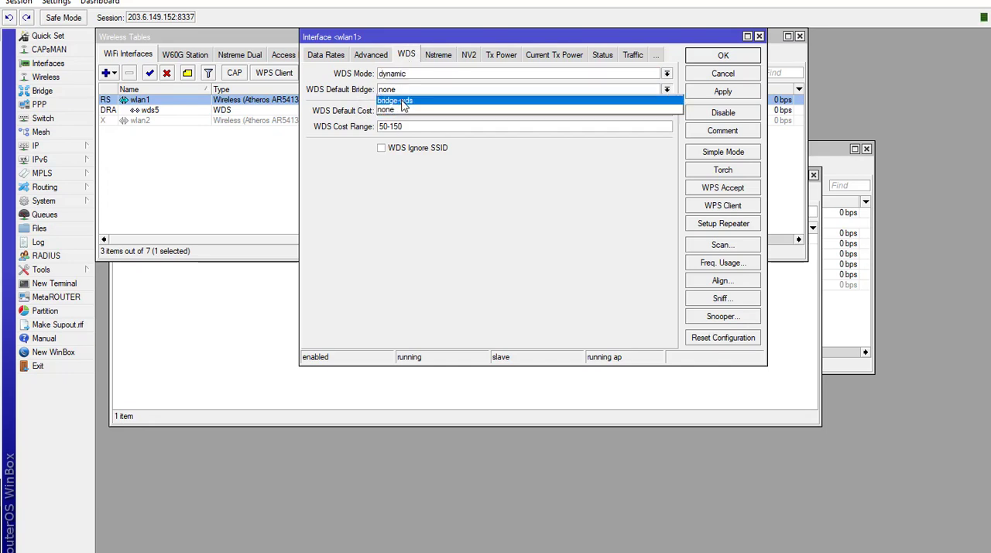
left_click(401, 101)
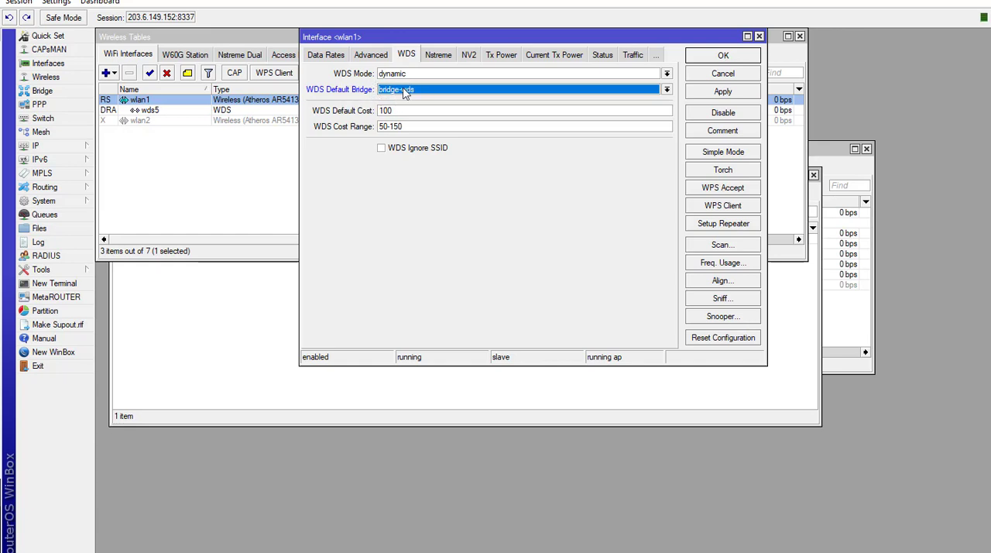
left_click(722, 91)
left_click(723, 55)
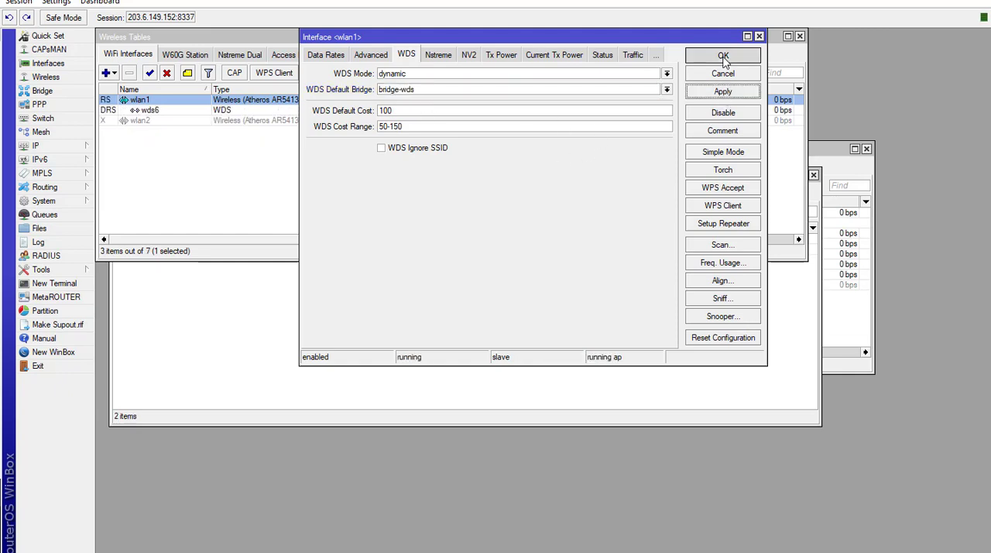
left_click(320, 314)
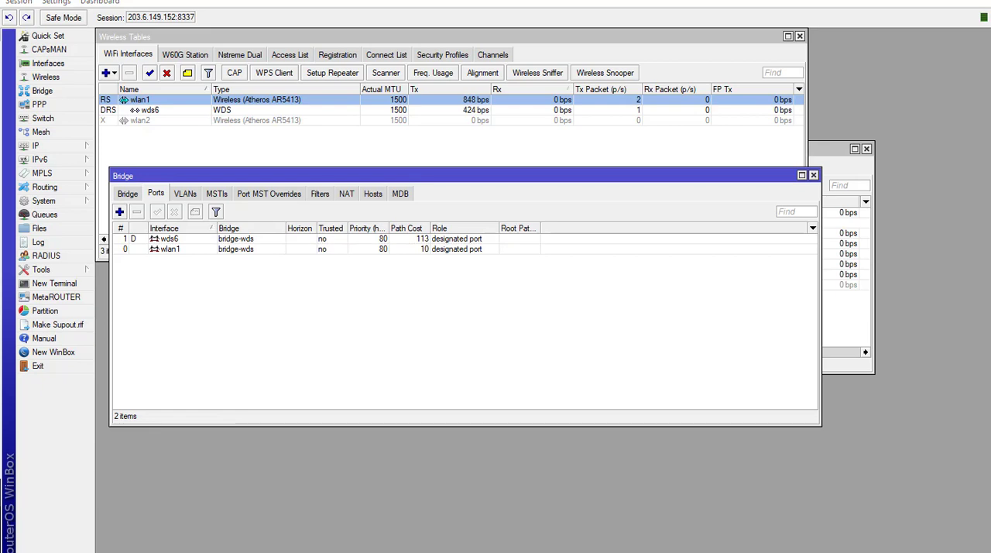
- Switch to the WinBox session on port 8335 and create a bridge interface named bridge-wds
left_click(348, 540)
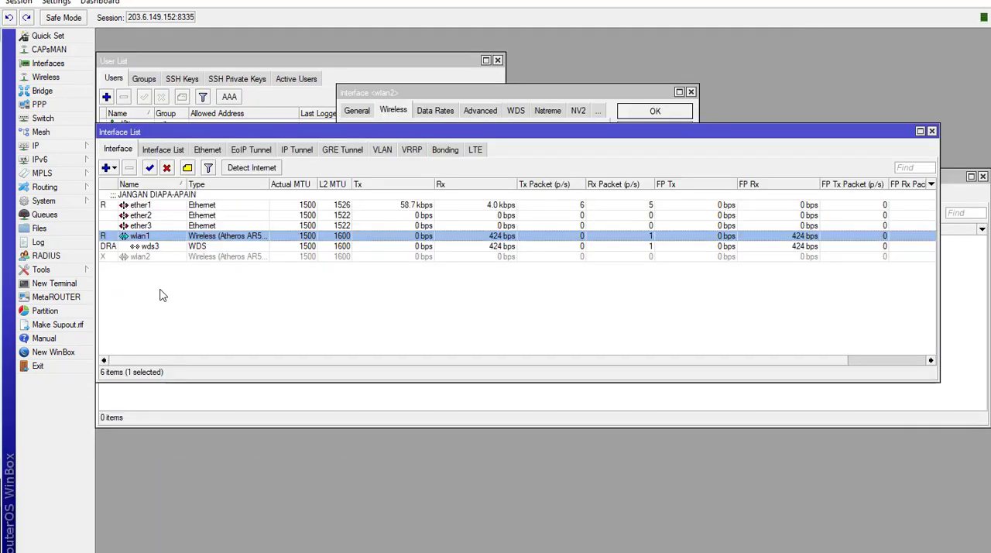
left_click(42, 91)
left_click(114, 195)
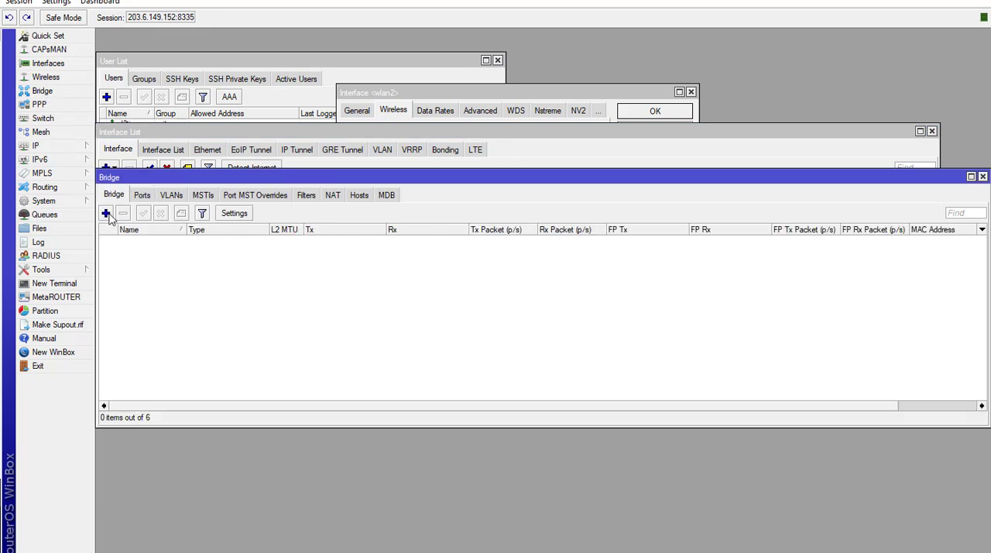
left_click(106, 213)
left_click(515, 189)
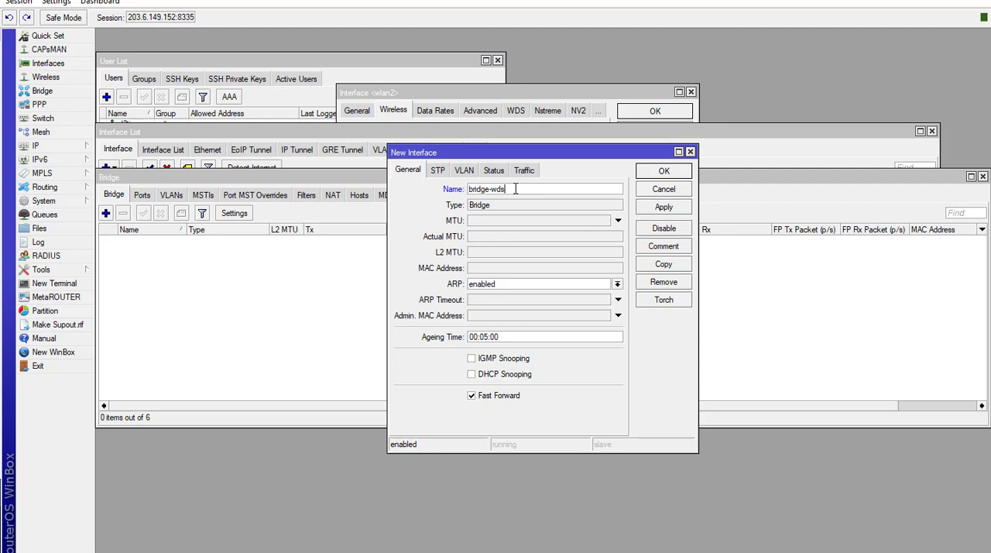
left_click(663, 206)
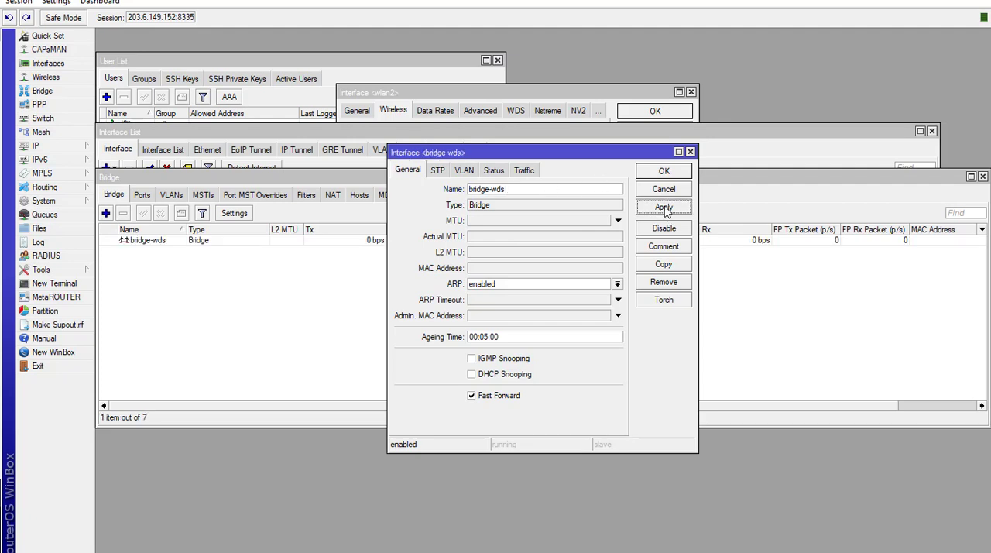
left_click(664, 170)
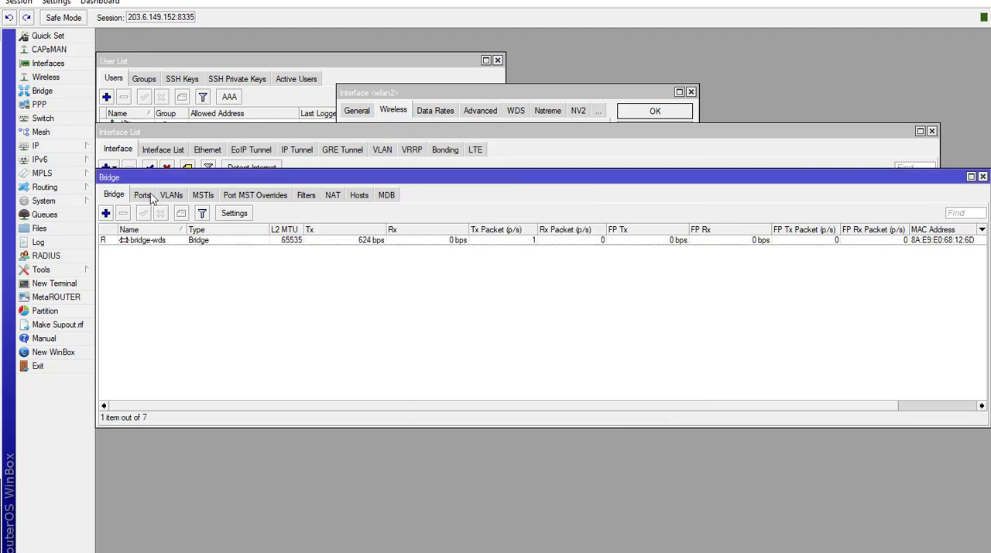
- Add wlan1 as a port of bridge-wds in the port 8335 session
left_click(148, 196)
left_click(106, 213)
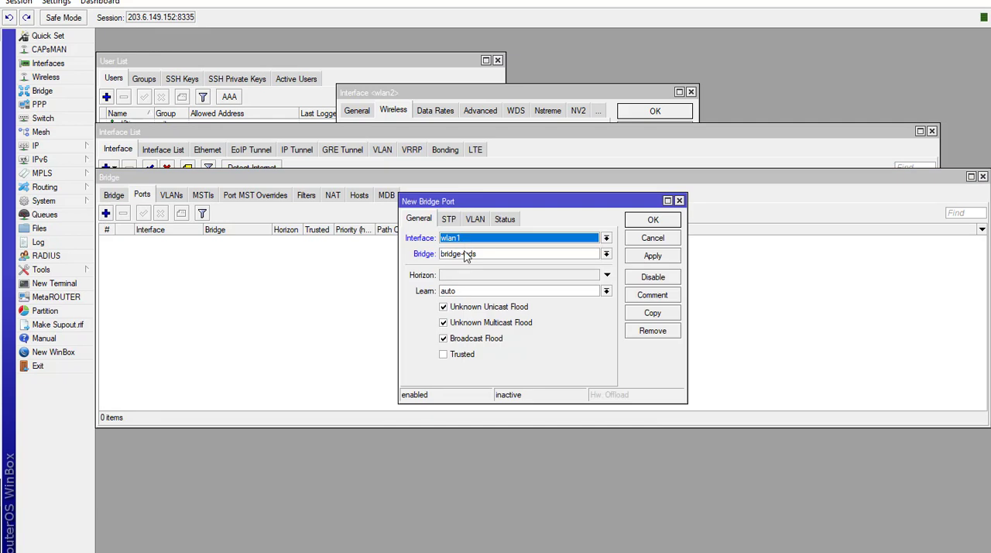
left_click(655, 256)
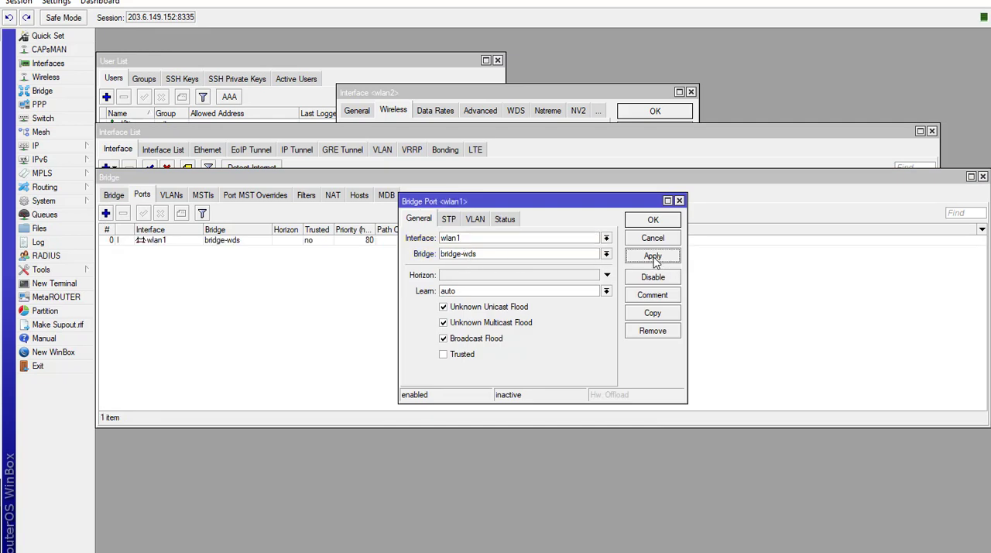
left_click(655, 220)
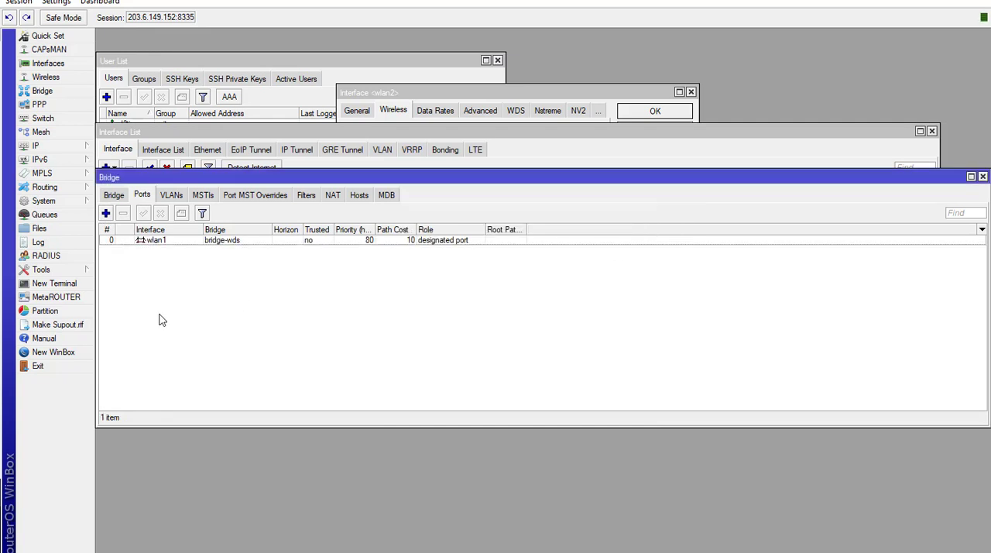
- Set the WDS default bridge of wlan1 to bridge-wds in the port 8335 session, and check the bridge's port list
left_click(46, 78)
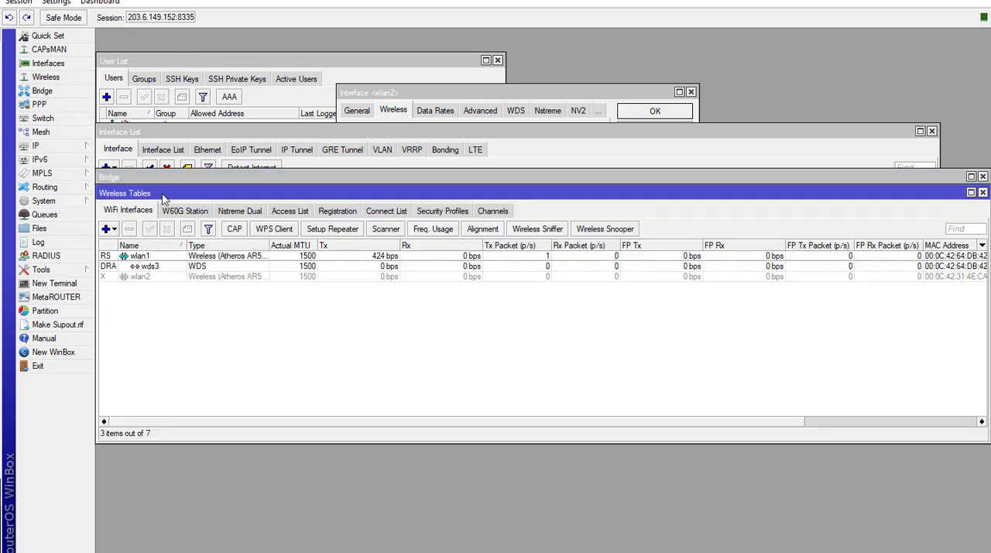
double_click(163, 258)
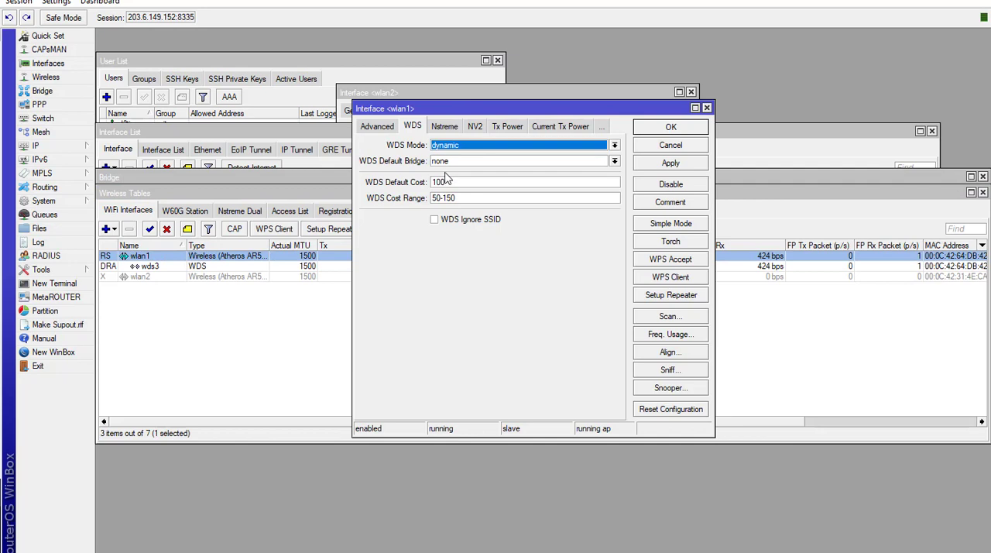
left_click(436, 162)
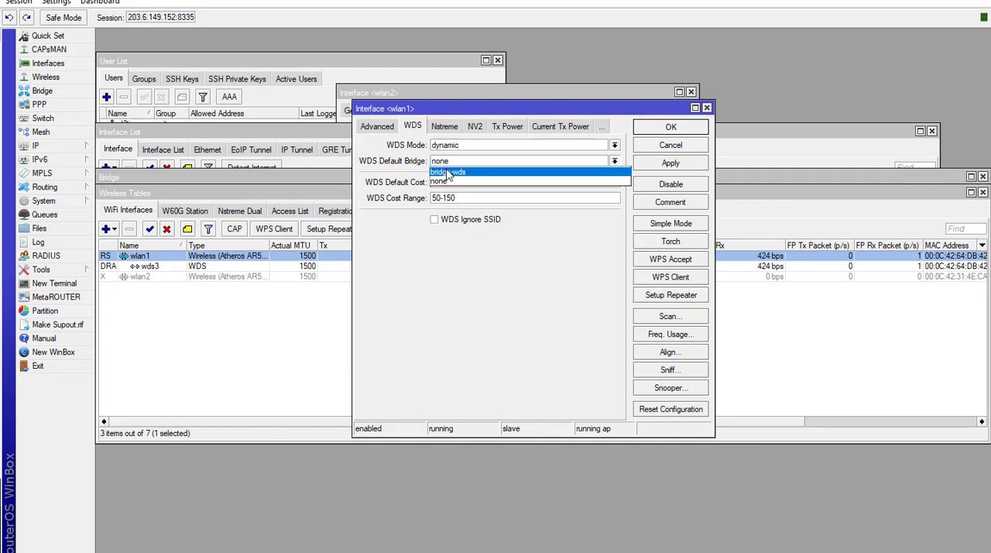
left_click(449, 172)
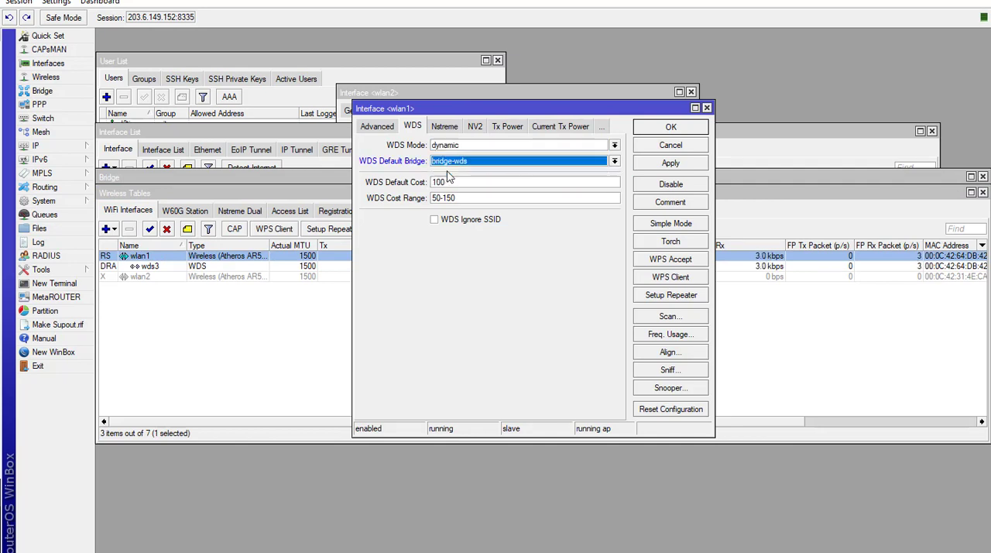
left_click(670, 166)
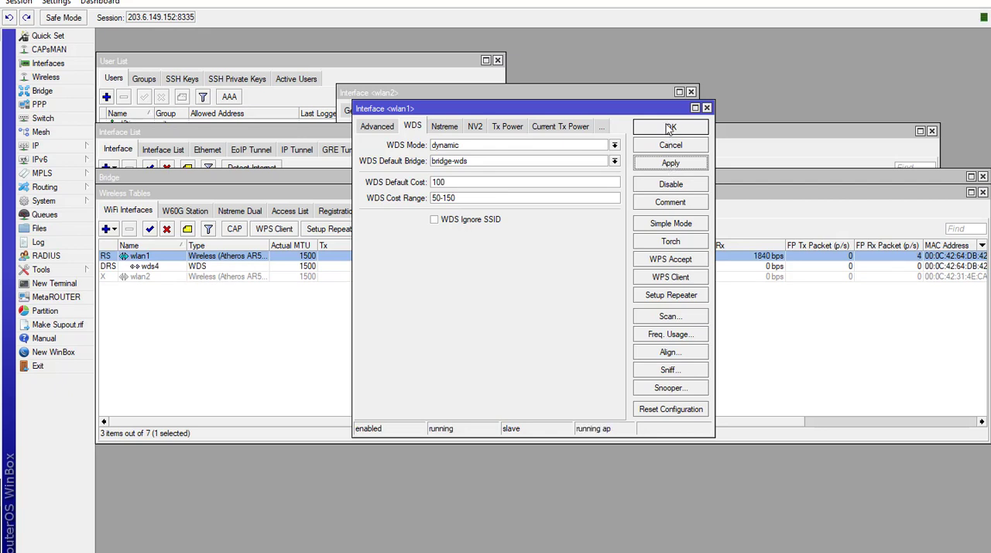
left_click(670, 128)
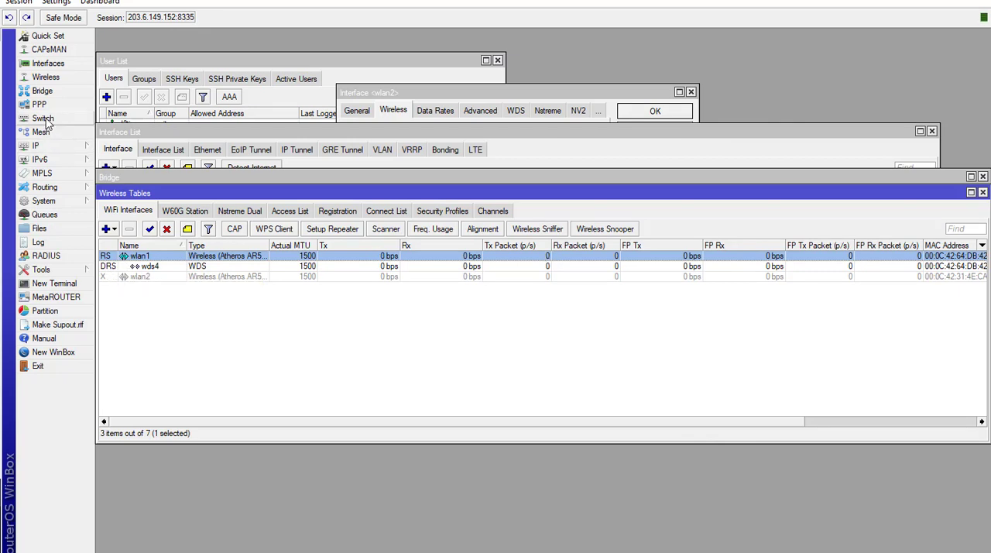
left_click(42, 91)
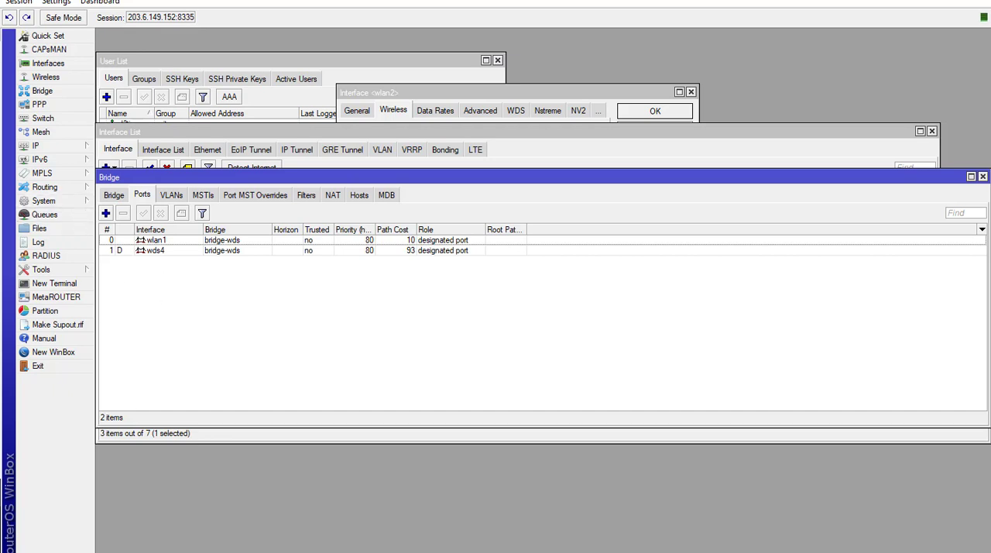
- Switch to Notepad, copy the MKT 1 address 192.168.0.100, and return to the WinBox session on port 8337
key("alt+Tab")
left_click(387, 408)
left_click_drag(338, 249, 498, 267)
key("ctrl+c")
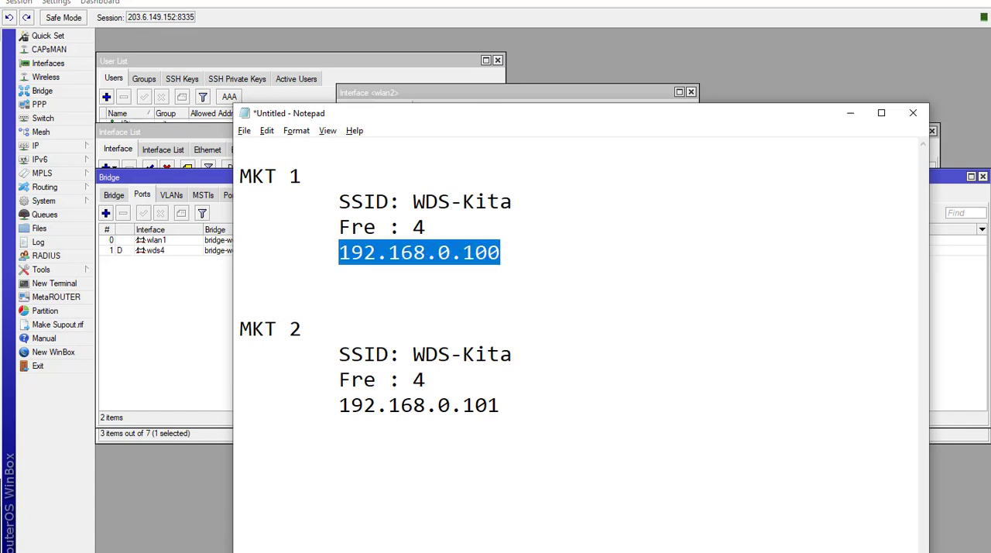
left_click(225, 552)
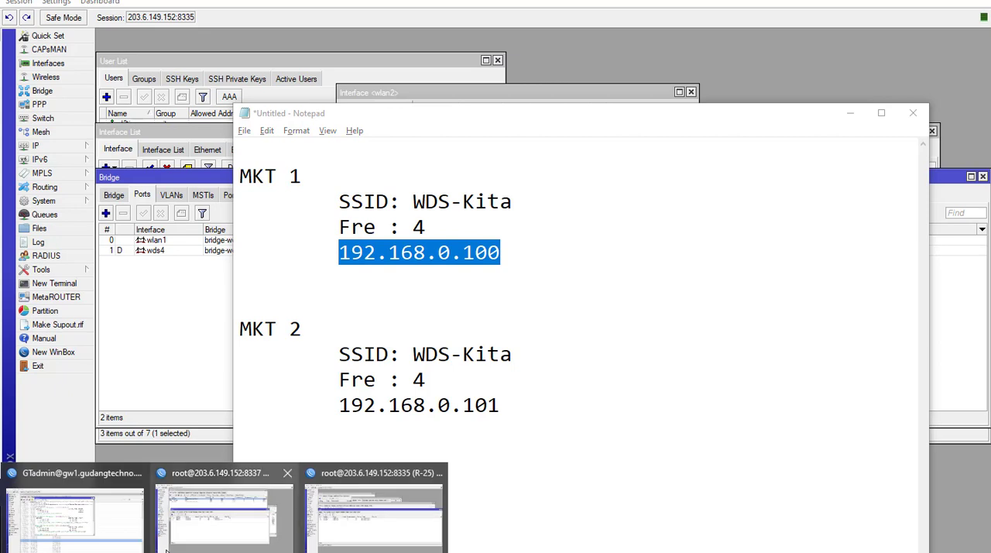
left_click(127, 540)
mouse_move(224, 551)
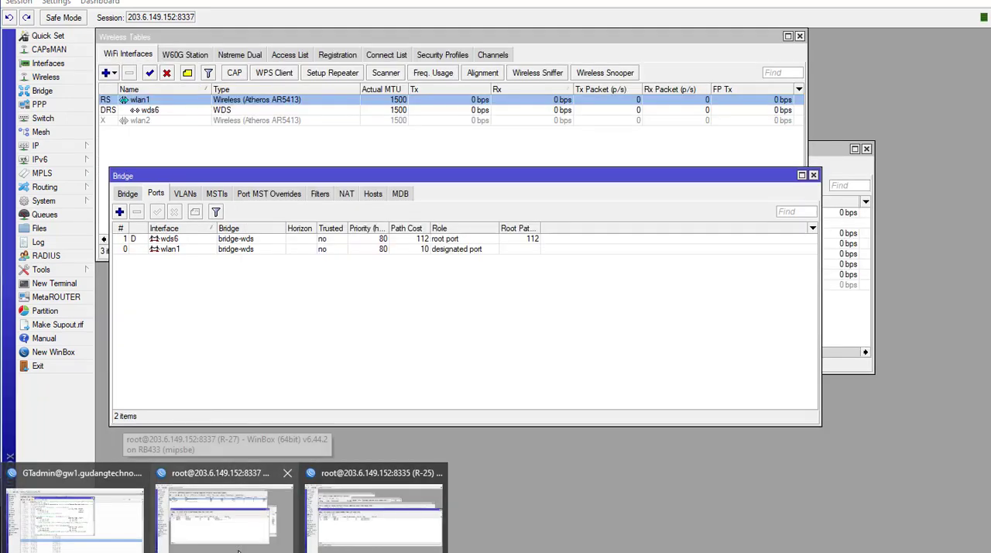
left_click(239, 548)
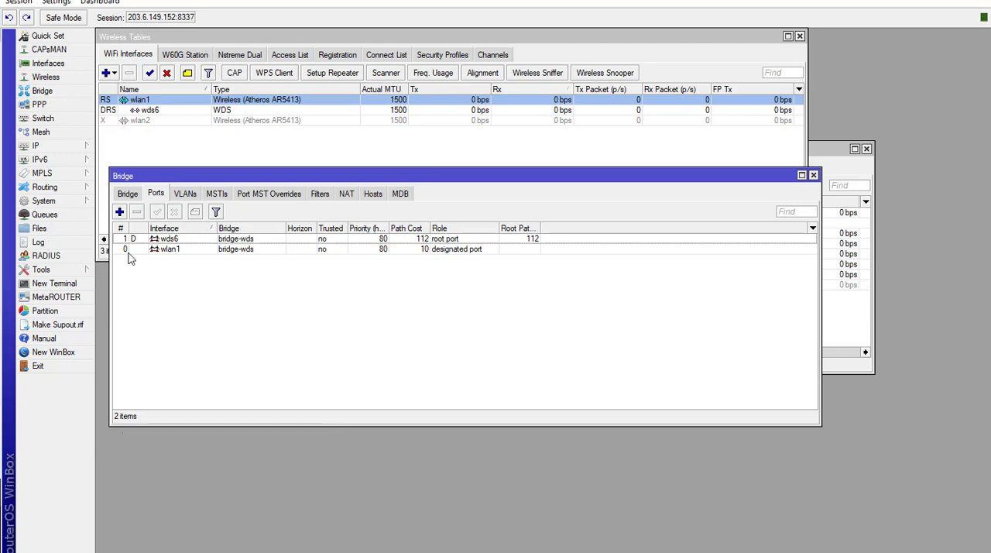
- Add the IP address 192.168.0.100/24 on interface bridge-wds in the port 8337 session
left_click(35, 146)
left_click(116, 173)
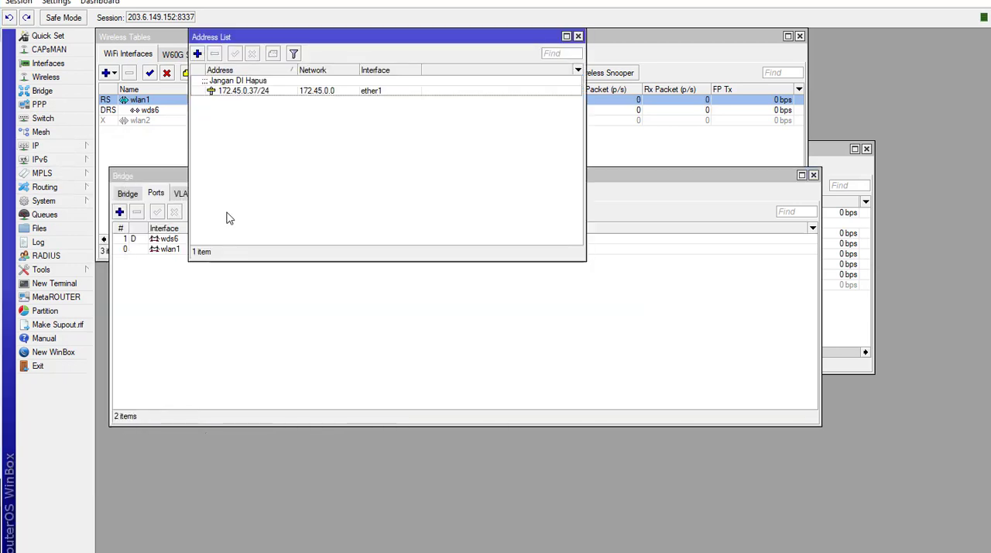
left_click(198, 55)
key("ctrl+v")
type("/2")
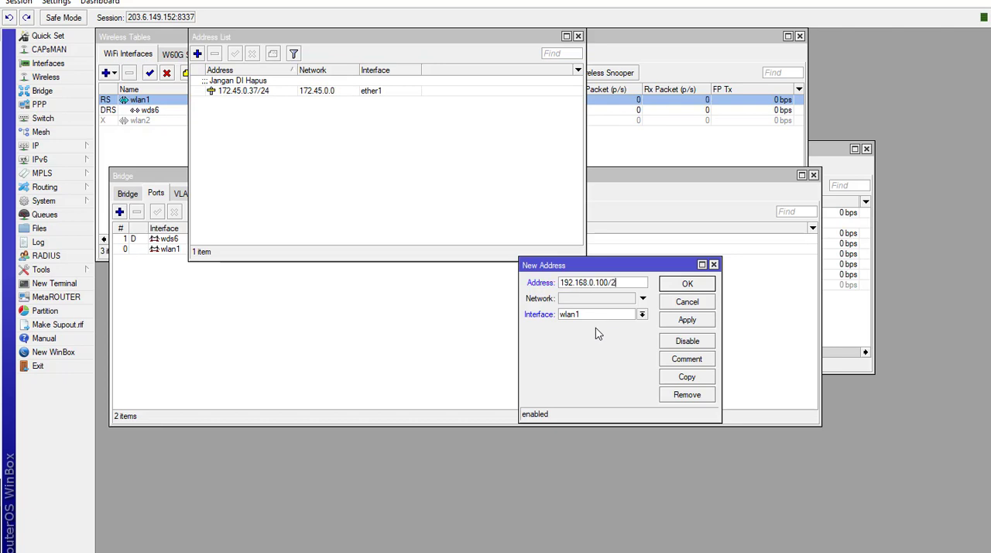
type("4")
left_click(586, 315)
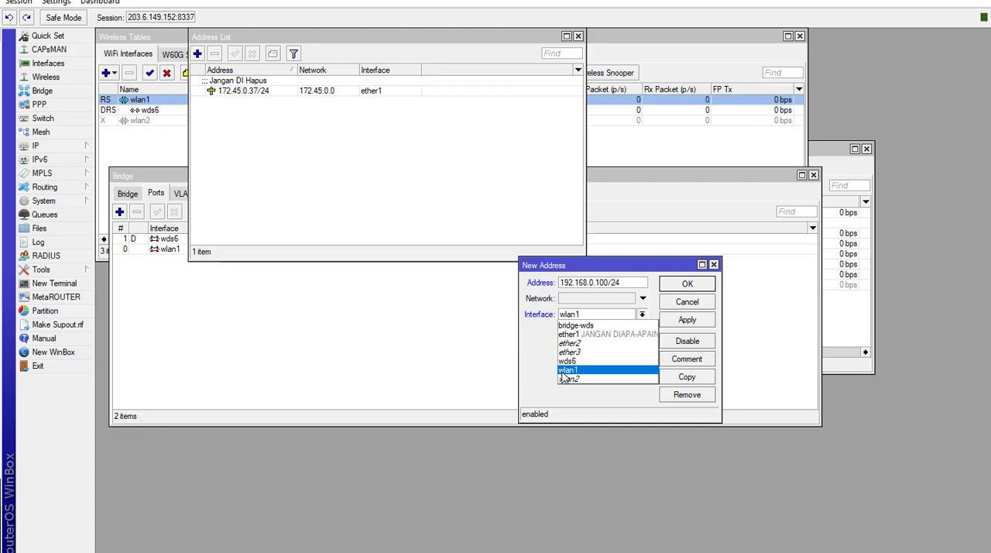
left_click(596, 321)
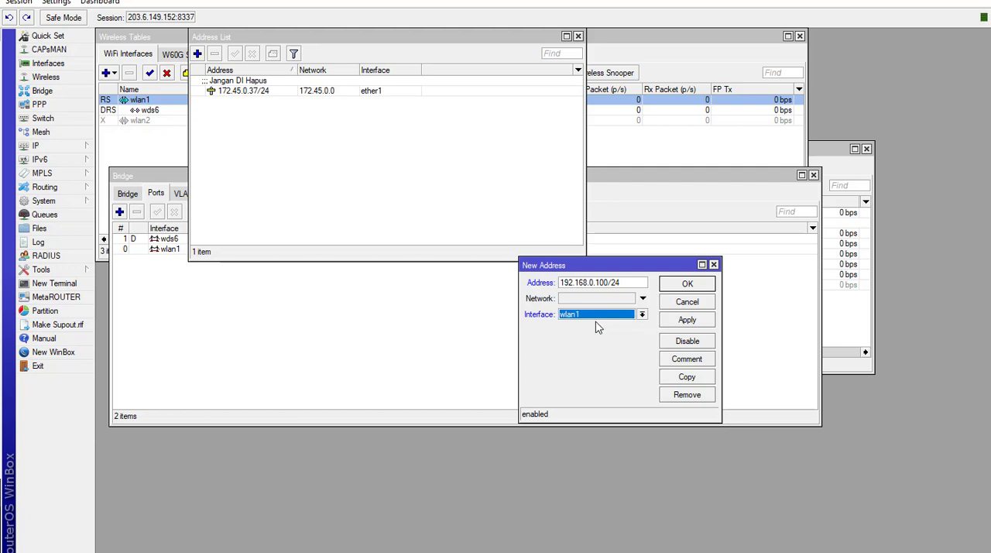
left_click(575, 317)
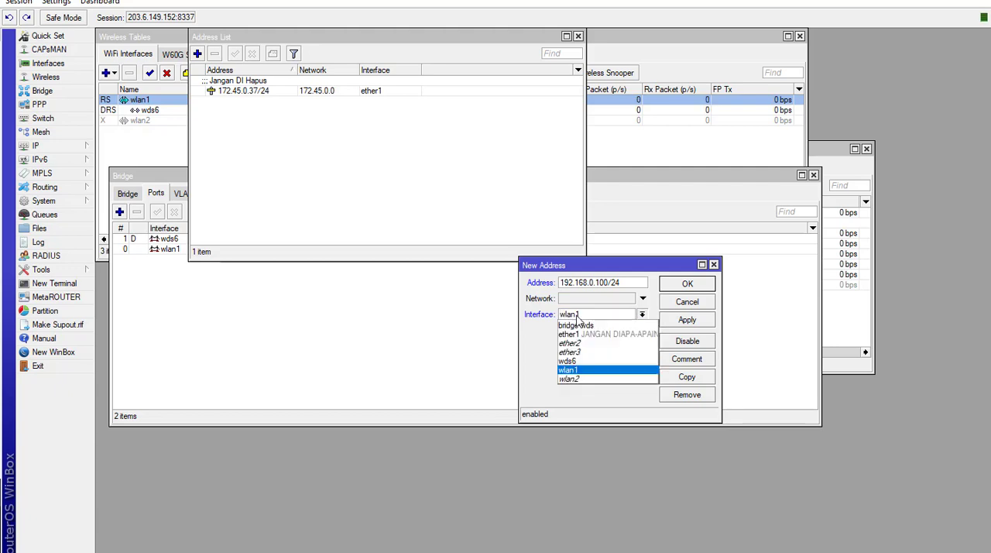
left_click(576, 326)
left_click(687, 325)
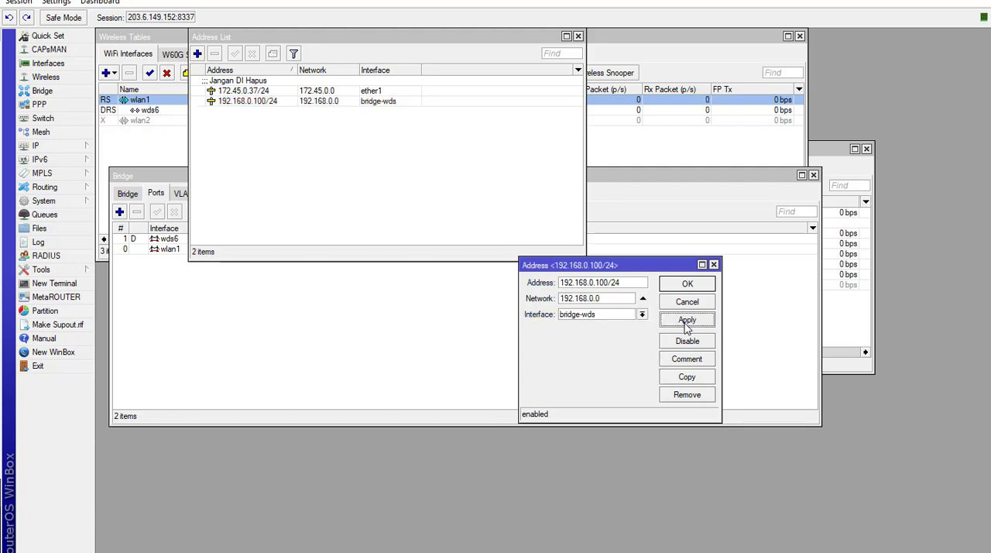
left_click(687, 286)
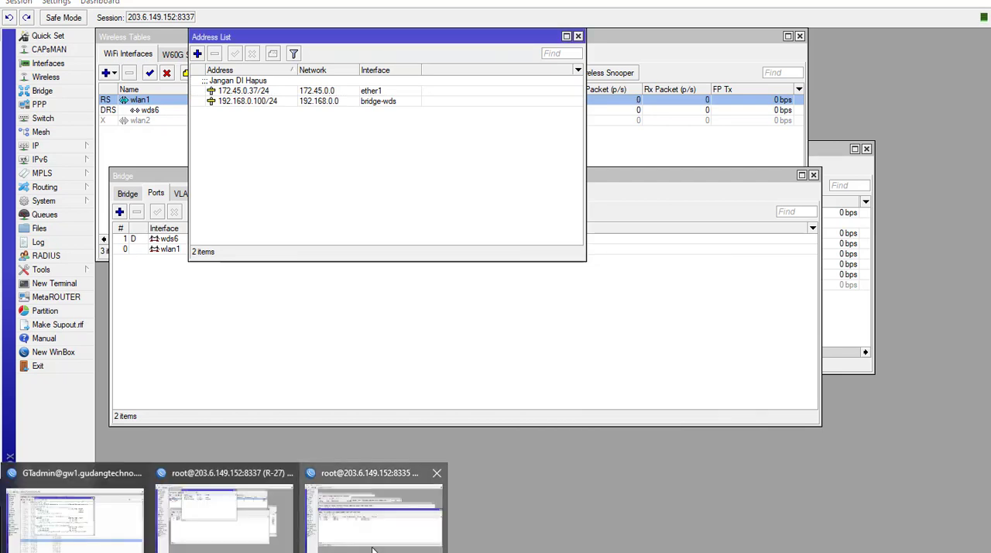
- Switch to the port 8335 WinBox session and add the IP address 192.168.0.101/24 on interface bridge-wds
left_click(368, 515)
left_click(69, 147)
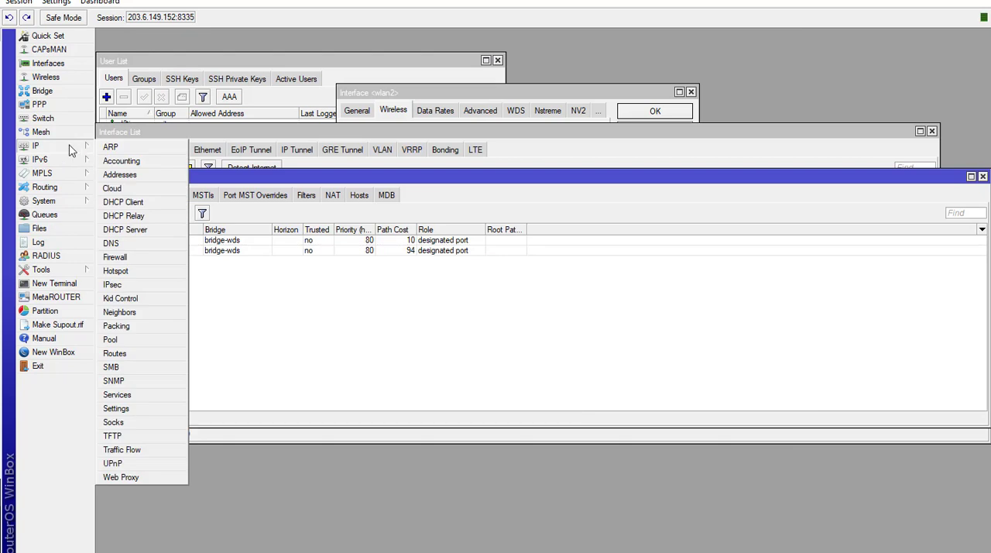
left_click(119, 175)
left_click(439, 204)
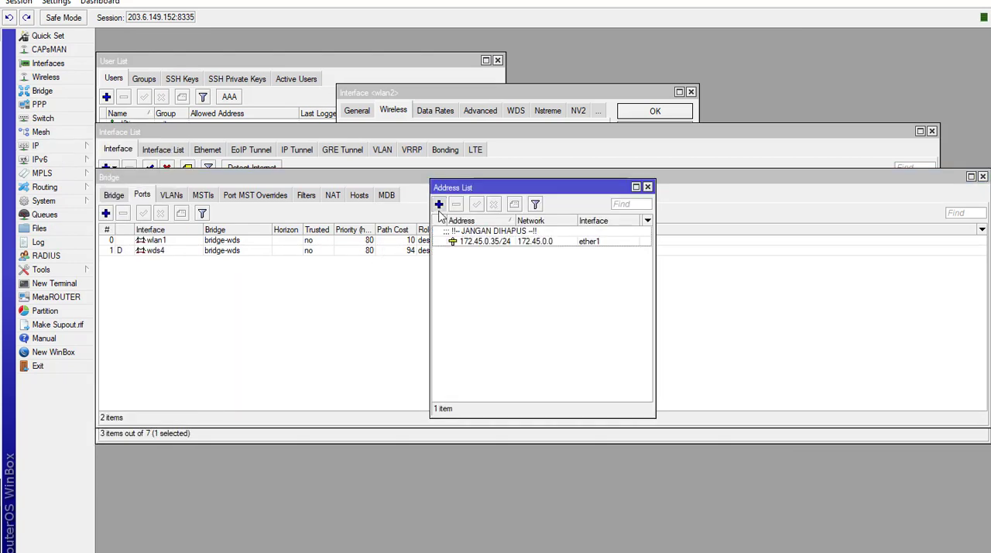
key("ctrl+v")
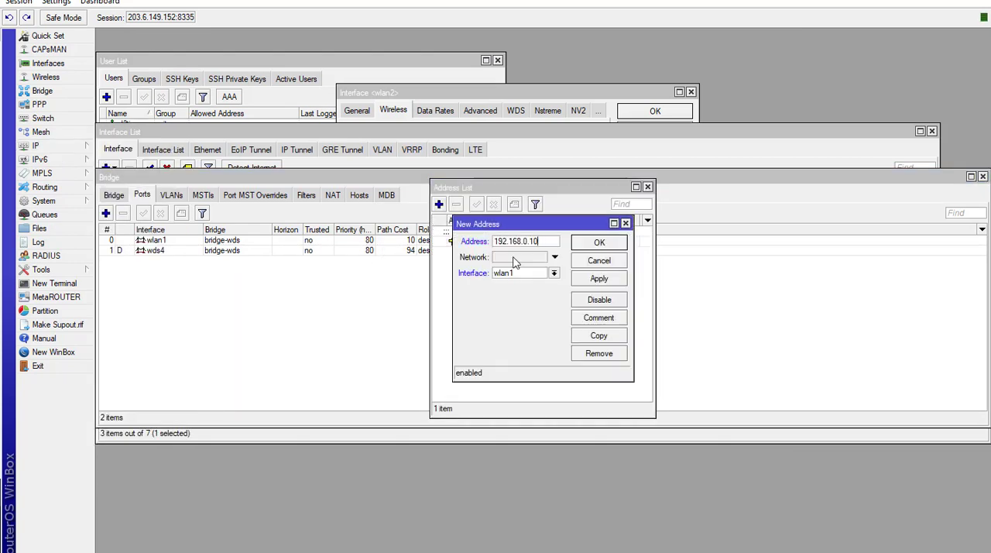
type("/24")
left_click(511, 275)
left_click(589, 280)
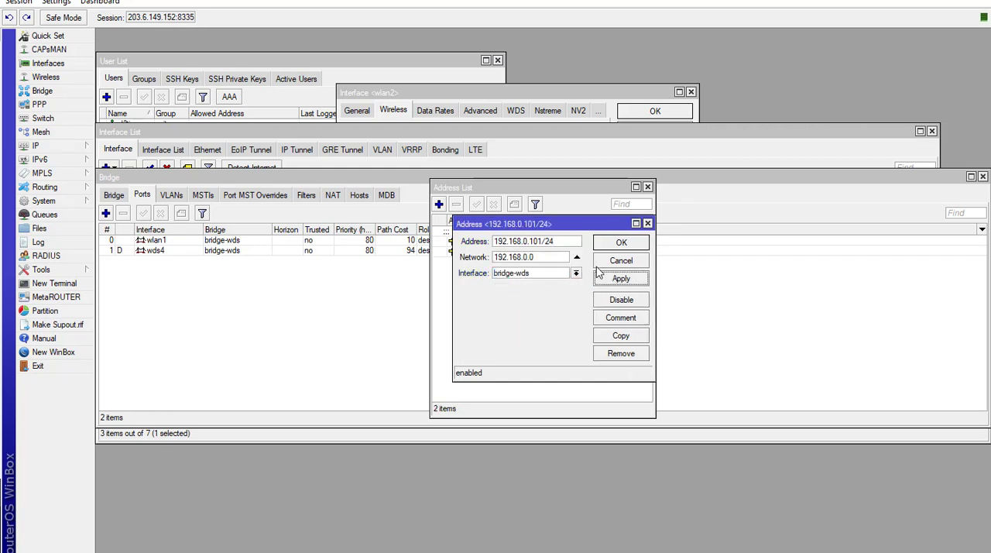
left_click(600, 245)
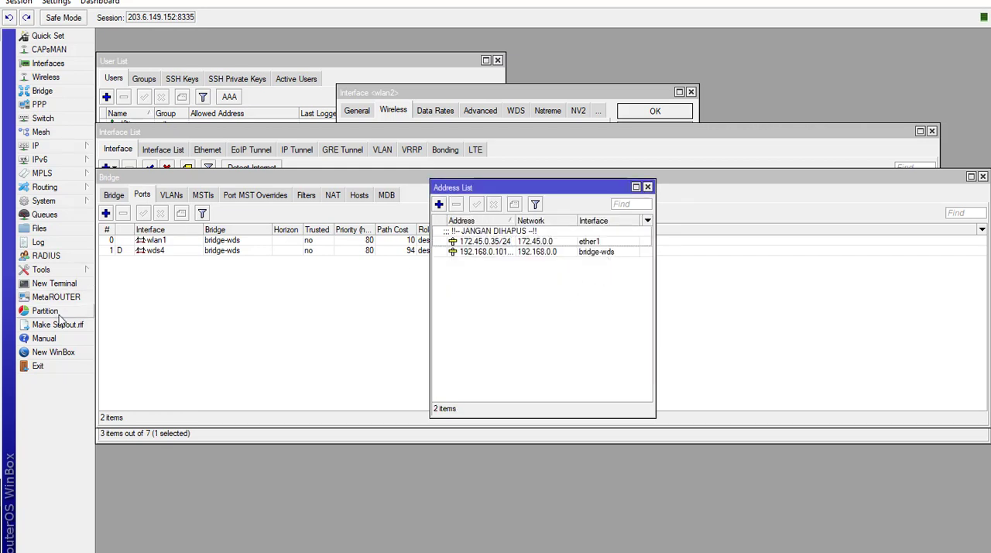
- Open a new terminal in the port 8335 session and ping 192.168.0.100
left_click(62, 286)
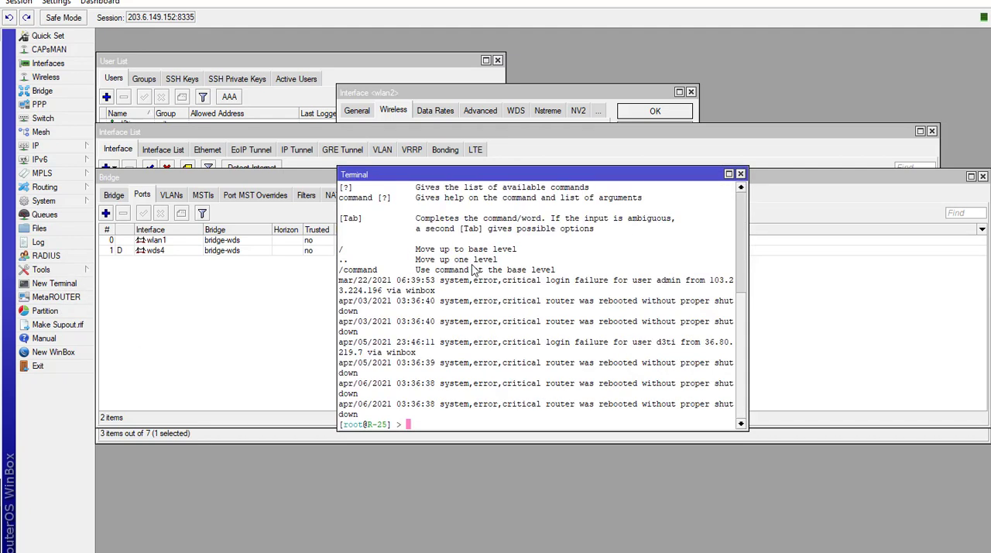
type("ping")
right_click(453, 354)
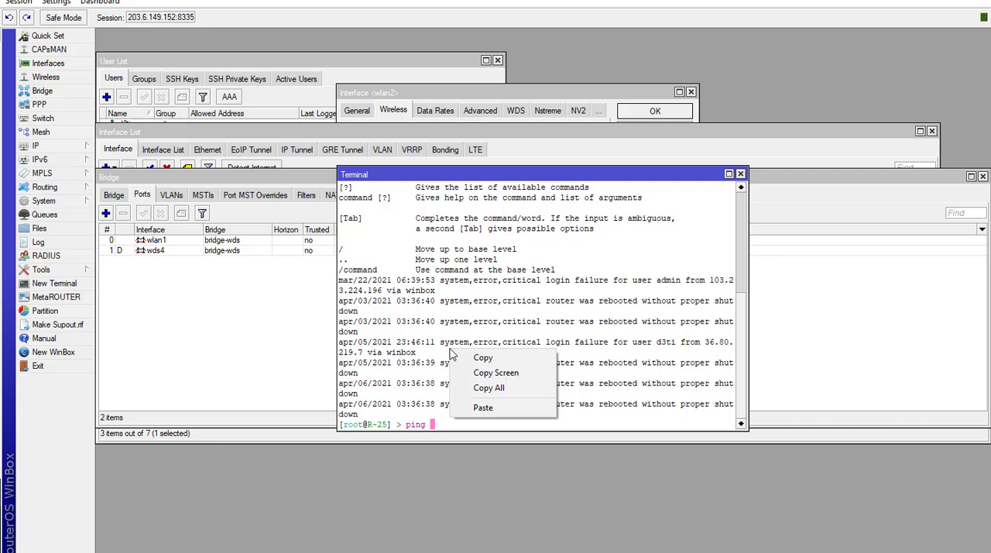
left_click(474, 405)
key("Return")
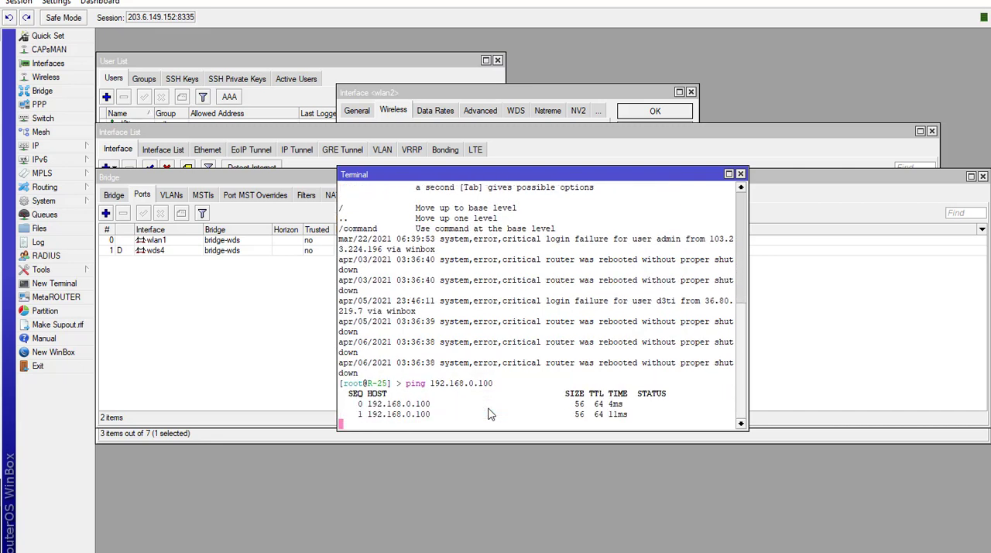
- Move the terminal below the address entries and widen the Address column to compare the full addresses with the running ping
left_click_drag(524, 174, 511, 292)
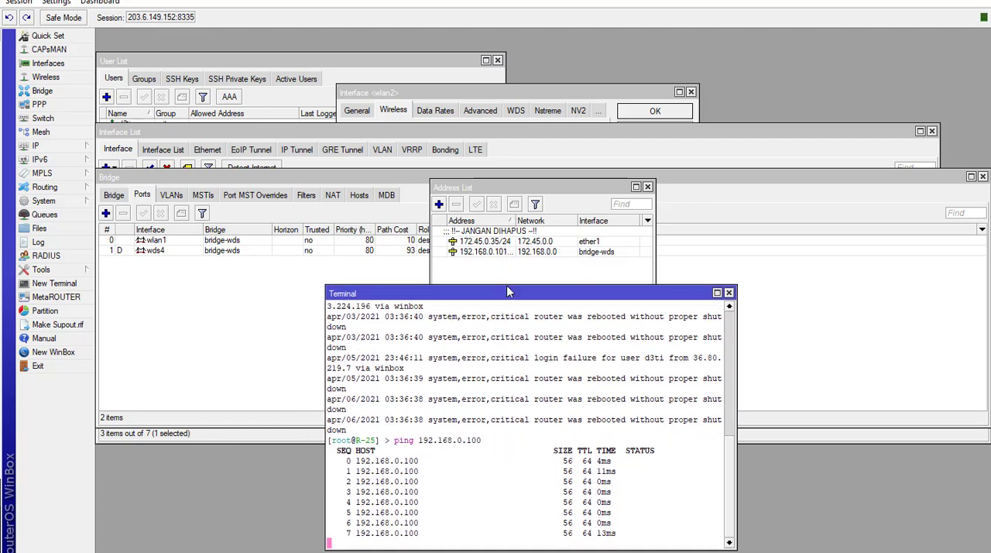
left_click_drag(515, 222, 537, 222)
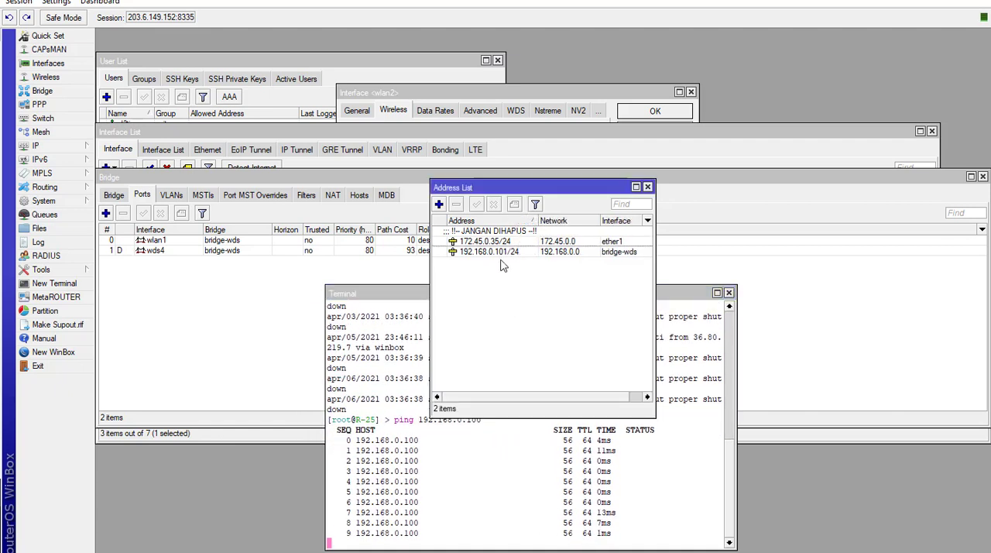
left_click(533, 501)
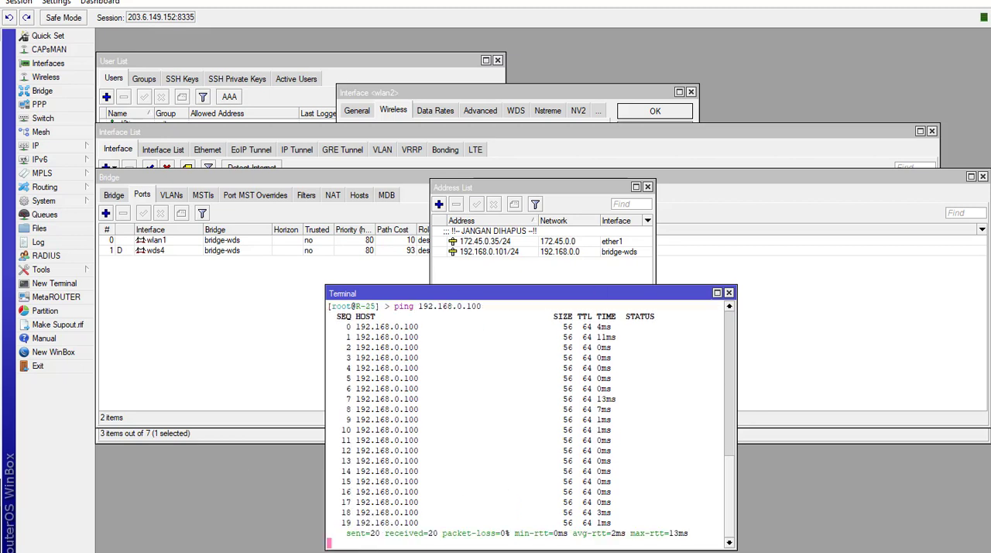
- Switch to Notepad and review the notes for MKT 1 and MKT 2, highlighting MKT 1's SSID and frequency
left_click(354, 551)
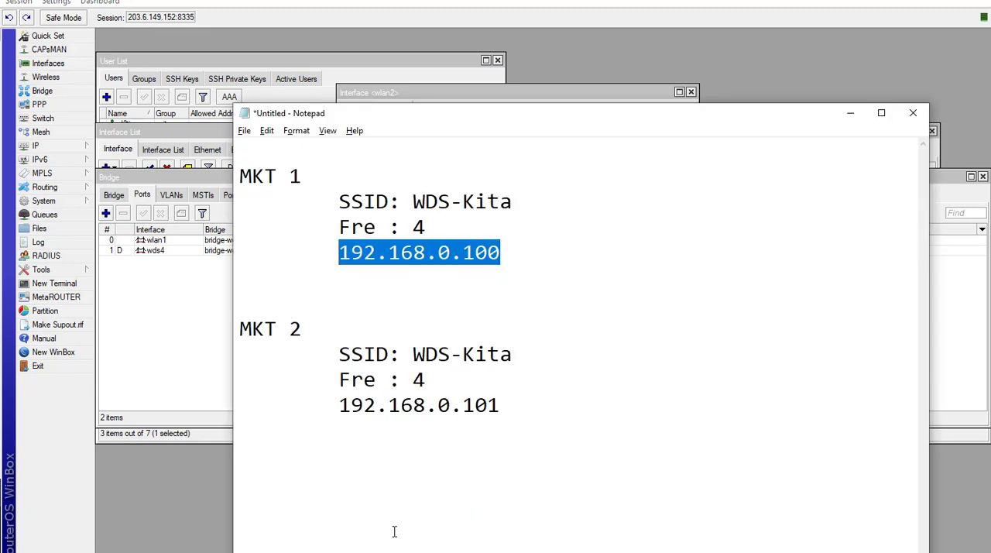
left_click(504, 405)
left_click_drag(503, 404, 233, 165)
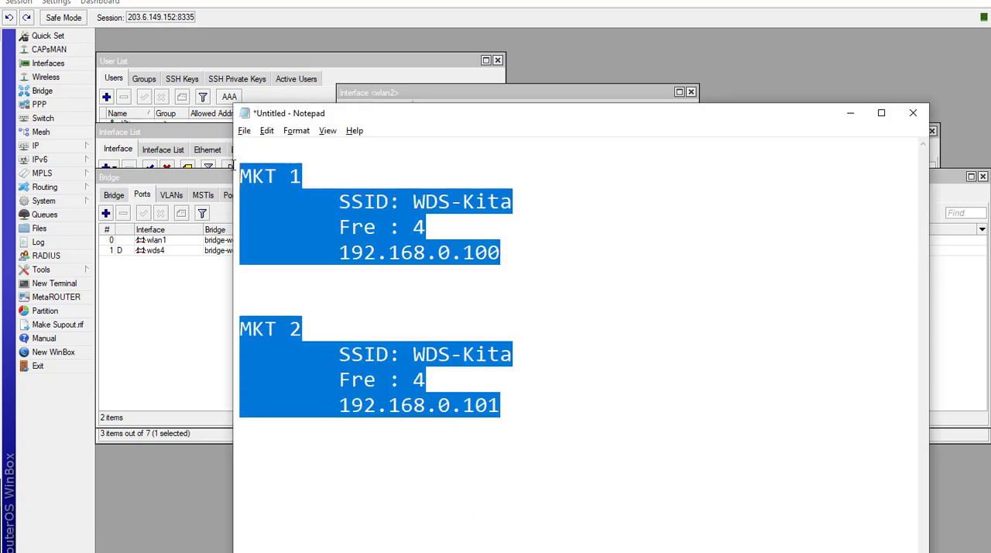
left_click(407, 277)
left_click_drag(341, 201, 507, 203)
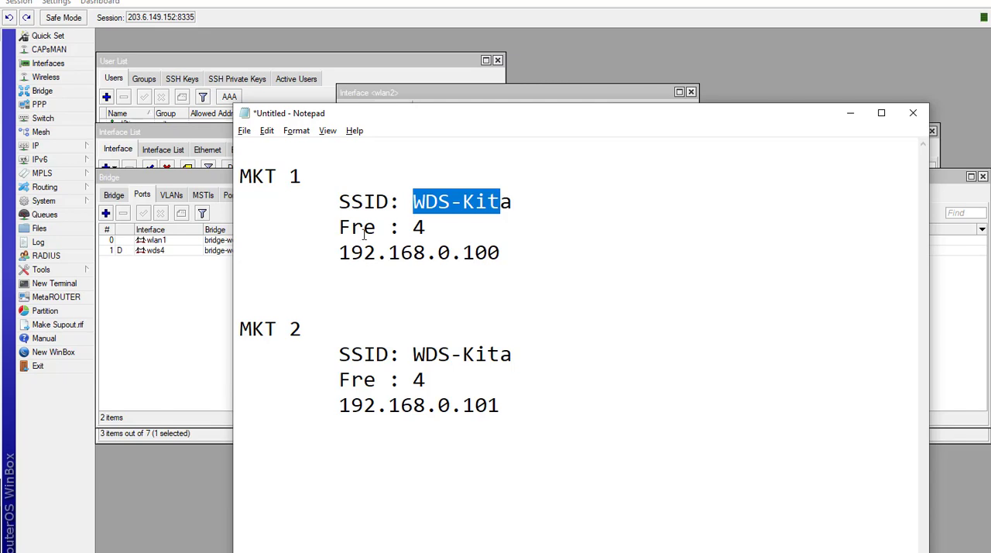
left_click_drag(338, 226, 425, 226)
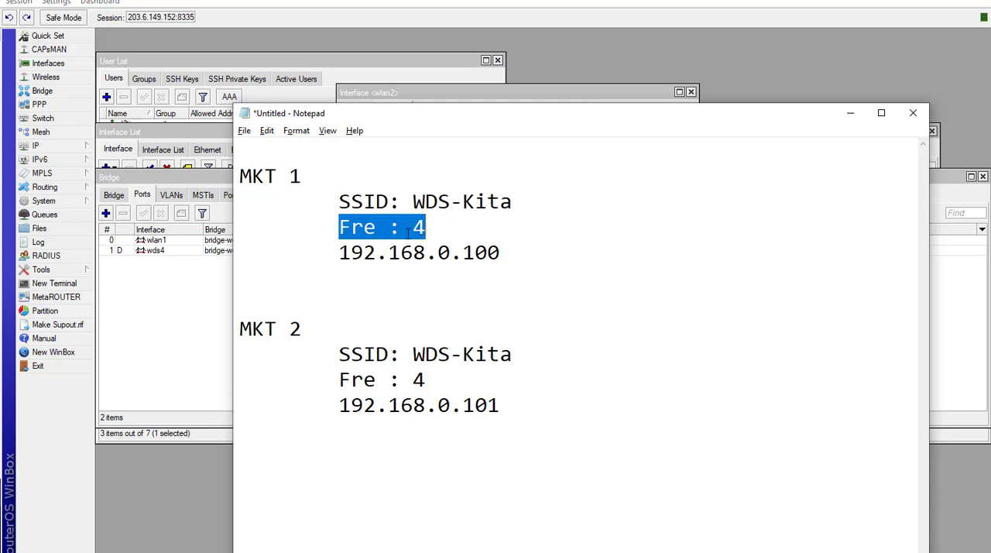
left_click(423, 230)
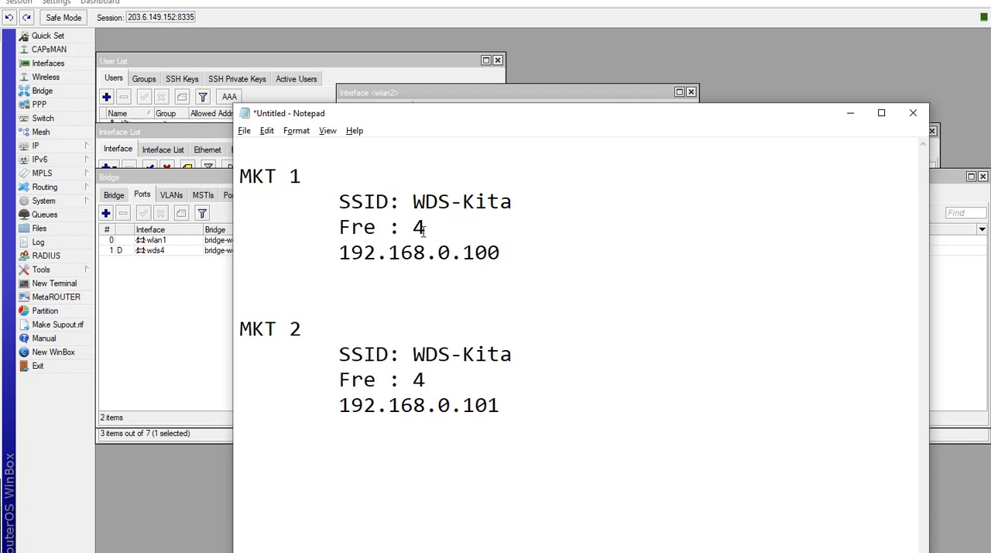
- Replace the MKT 1 and MKT 2 addresses in the notes with 192.168.0.NIM/24, and return to the WinBox ping terminal
left_click_drag(462, 256, 511, 260)
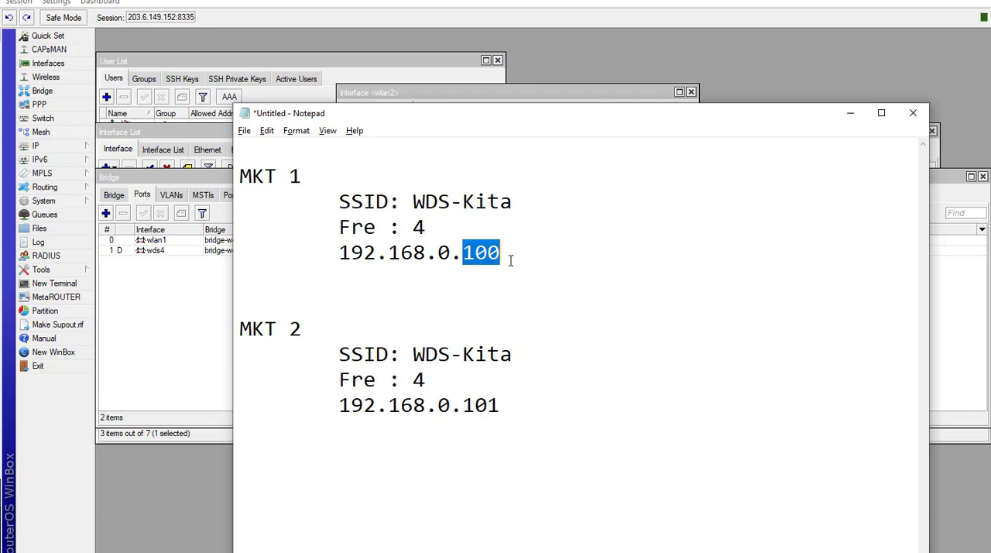
type("NIM/")
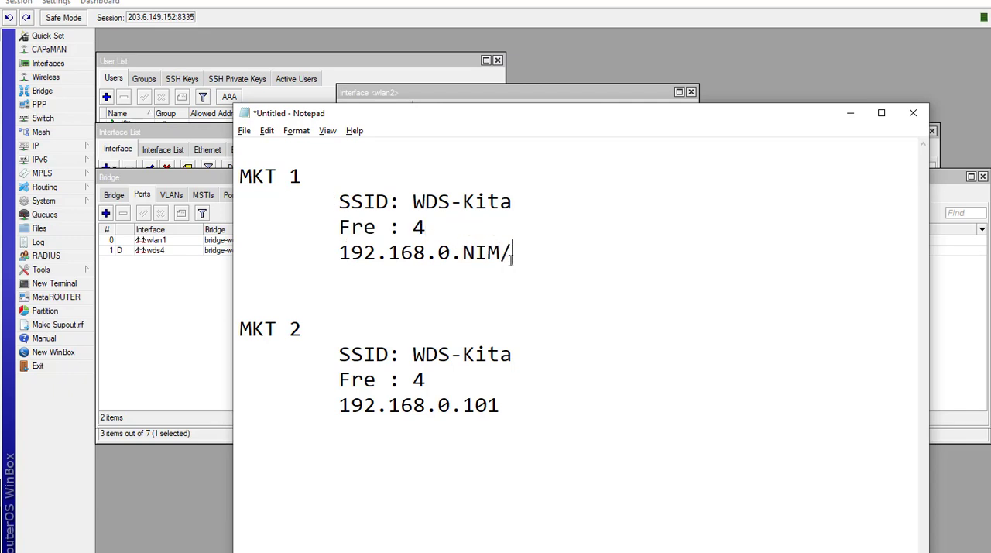
type("24")
left_click_drag(339, 252, 460, 278)
key("ctrl+c")
left_click_drag(339, 406, 501, 408)
key("ctrl+v")
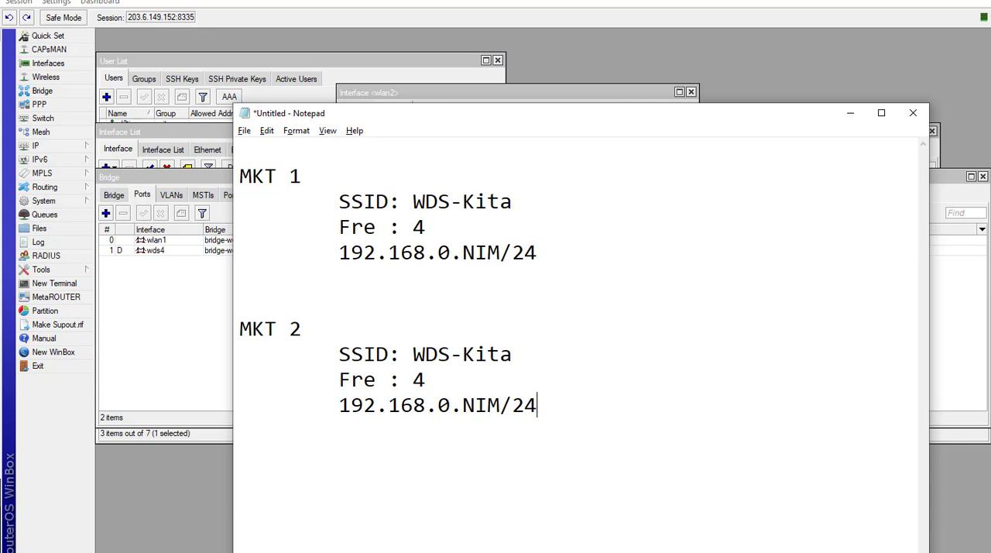
left_click_drag(448, 115, 775, 53)
left_click(443, 434)
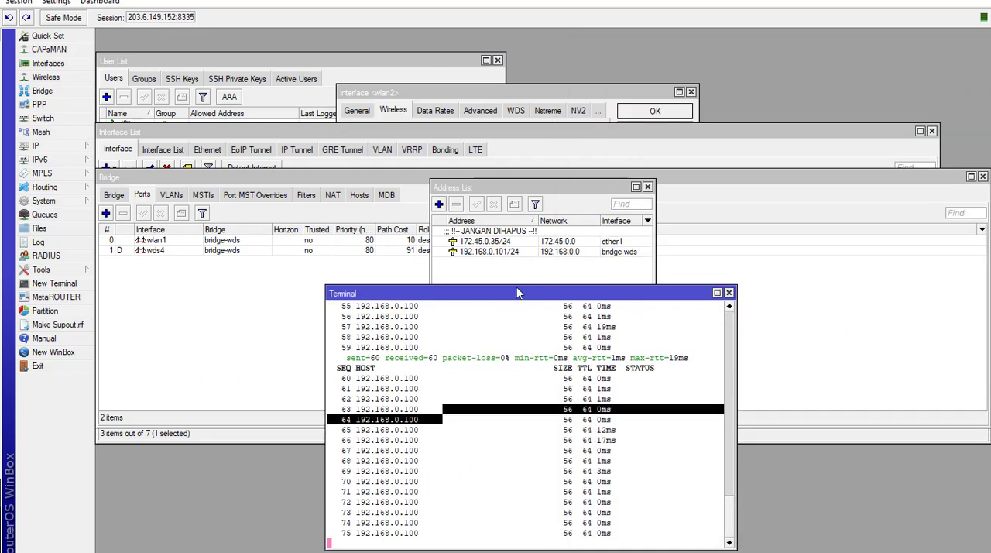